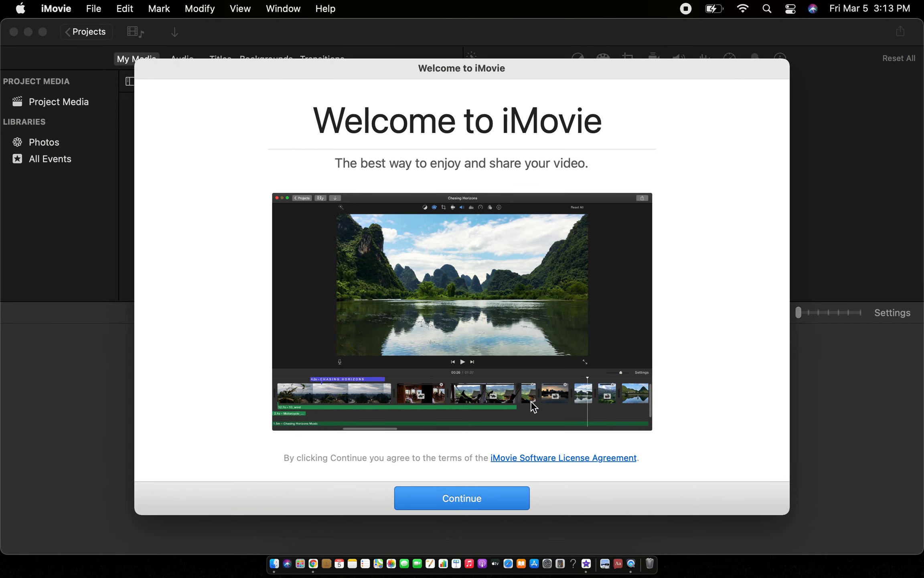
Step: Get past the welcome screens and zoom out the open movie's timeline to show its clips
click(455, 501)
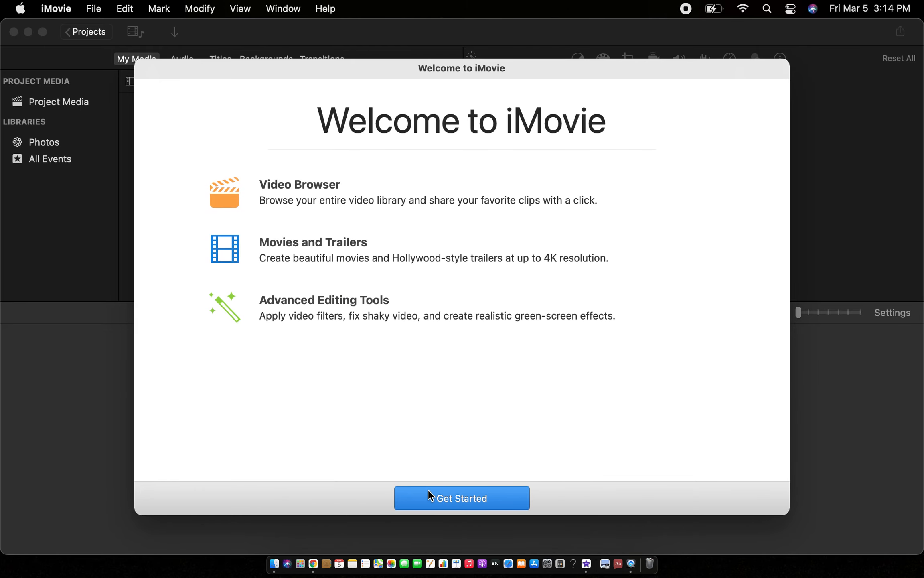
click(440, 501)
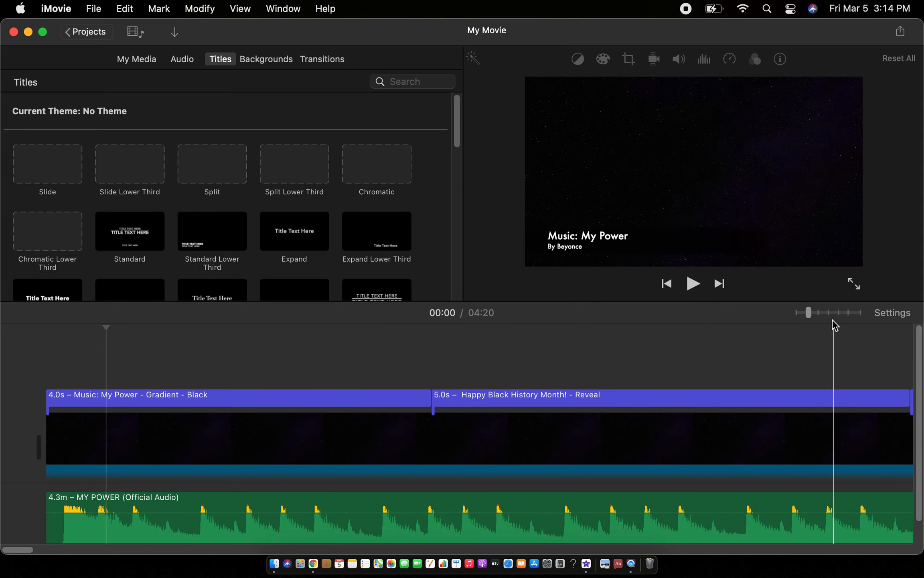
drag(830, 315, 807, 314)
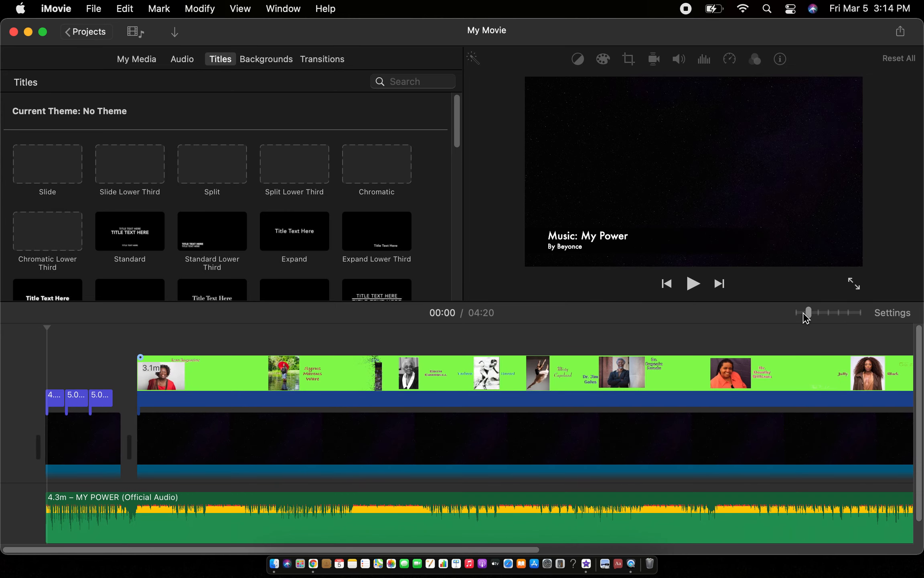
Step: Close the open project under the name My Movie and create a new movie project
click(92, 33)
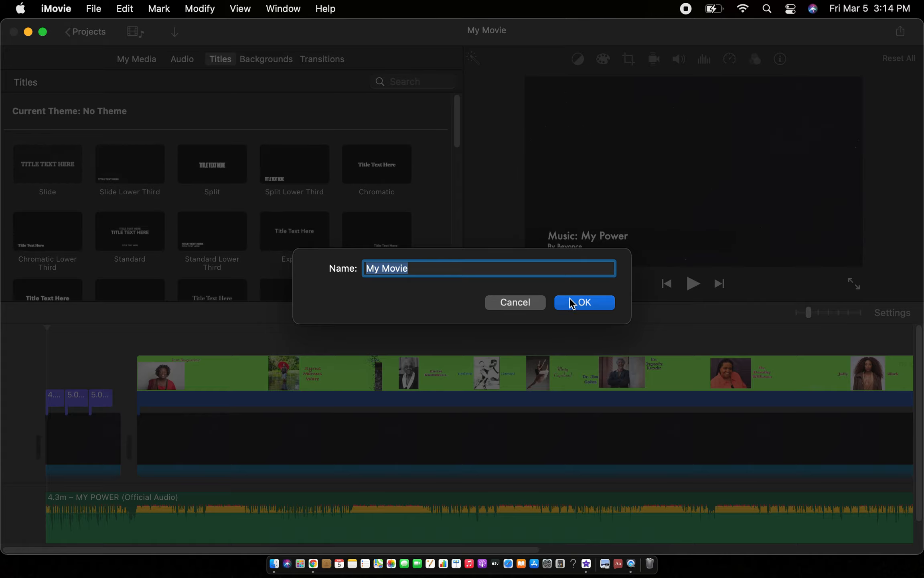
click(582, 305)
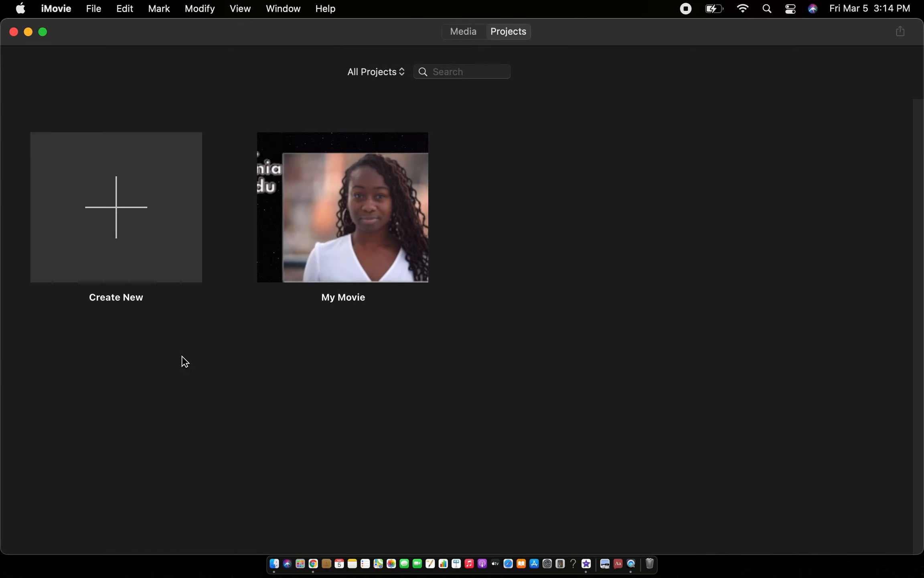
click(116, 211)
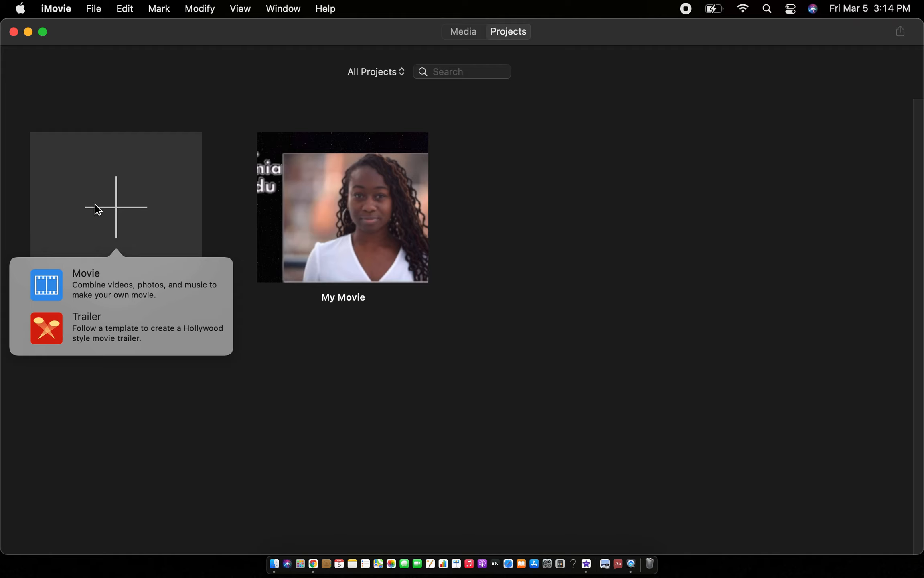
click(114, 284)
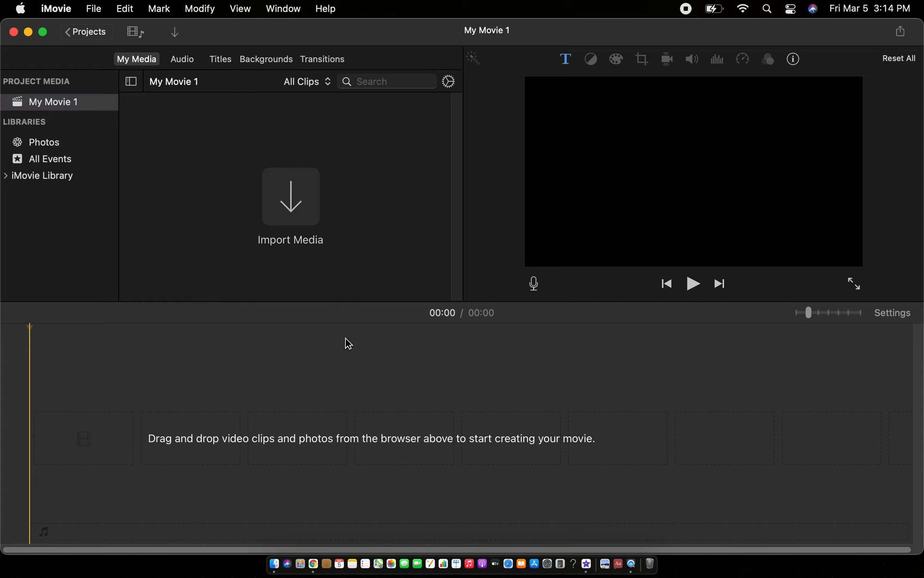
Step: Switch to Chrome and search Google Images for "eugenia duodu"
click(316, 568)
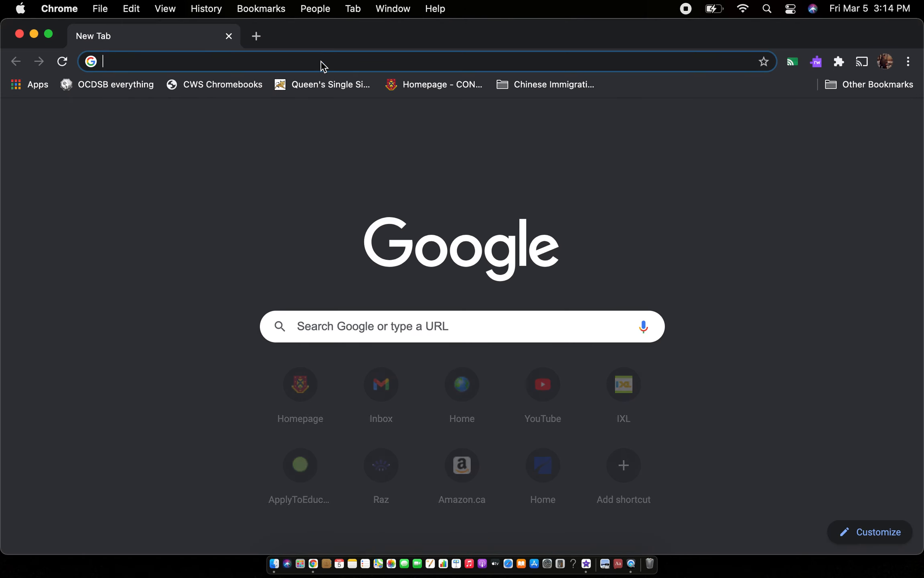
click(323, 64)
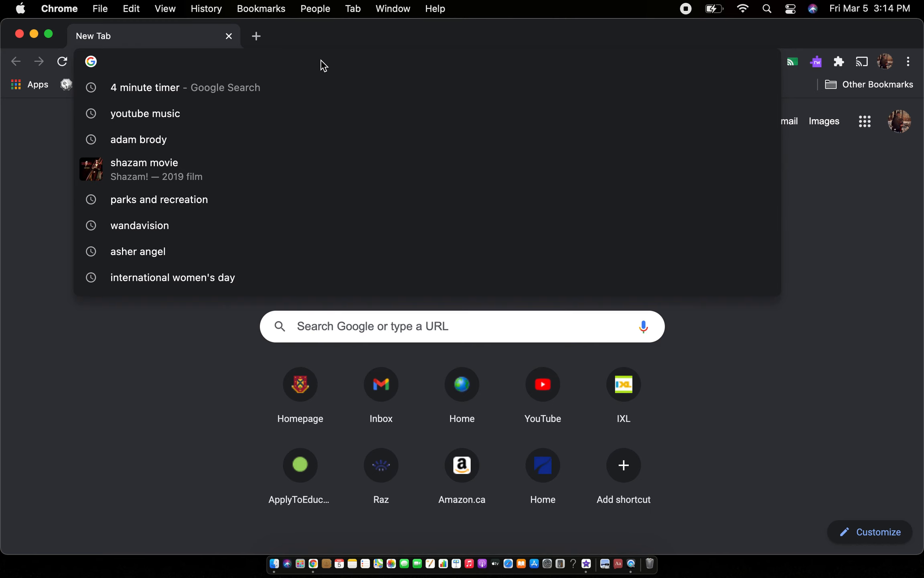
text(eug)
key(Down)
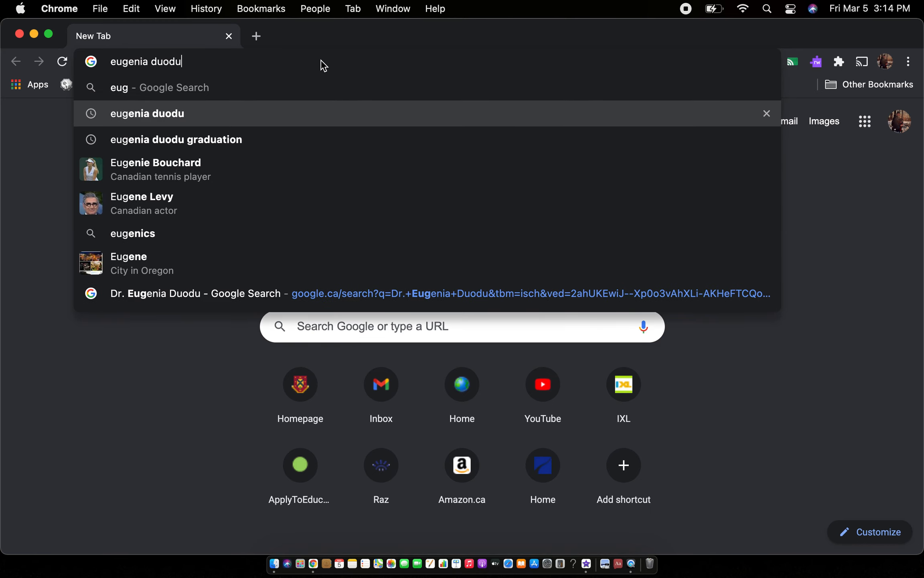
key(Return)
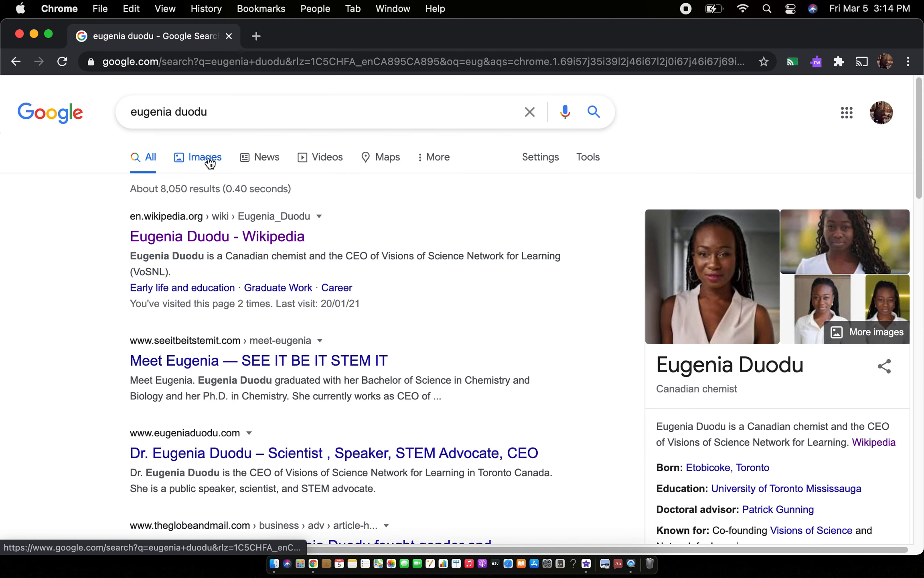
click(210, 162)
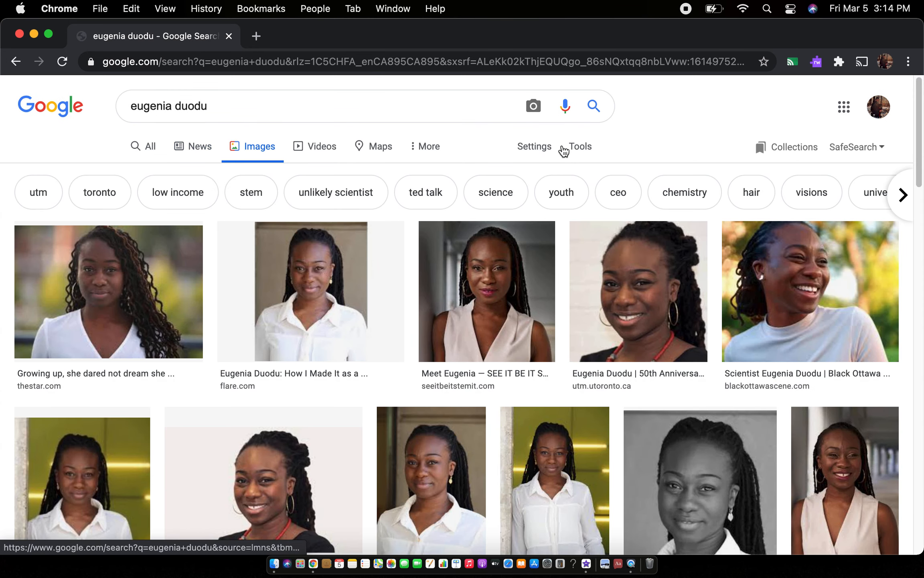
Step: Filter the image results by usage rights to Creative Commons licenses
click(525, 150)
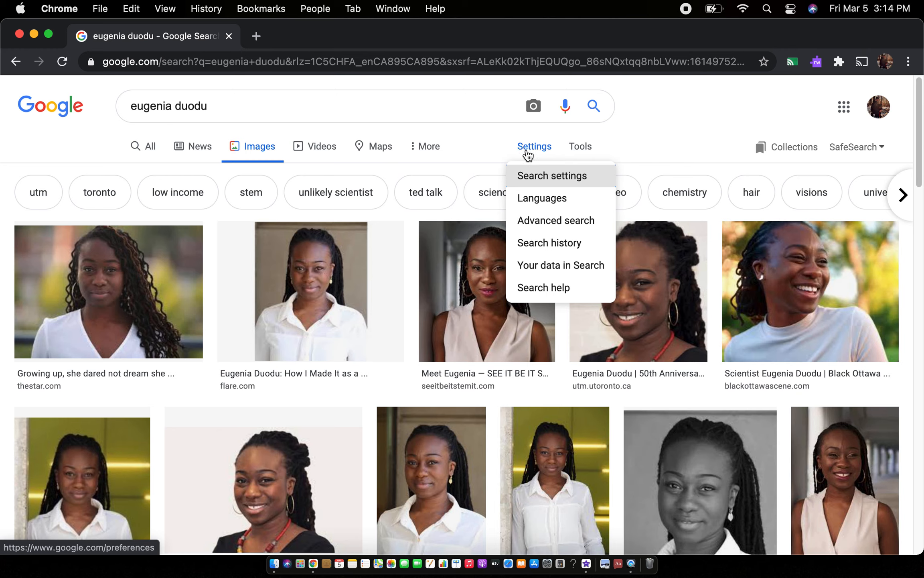
click(430, 148)
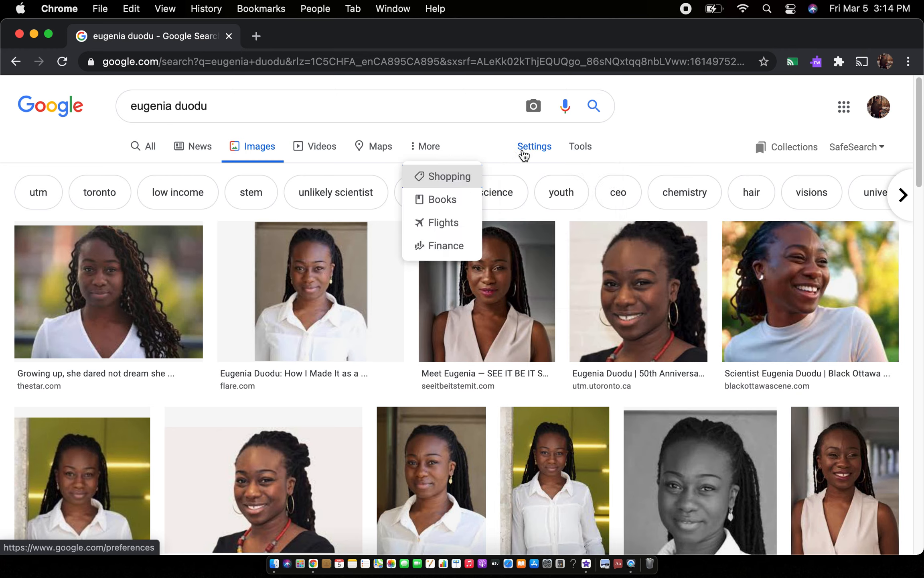
click(524, 154)
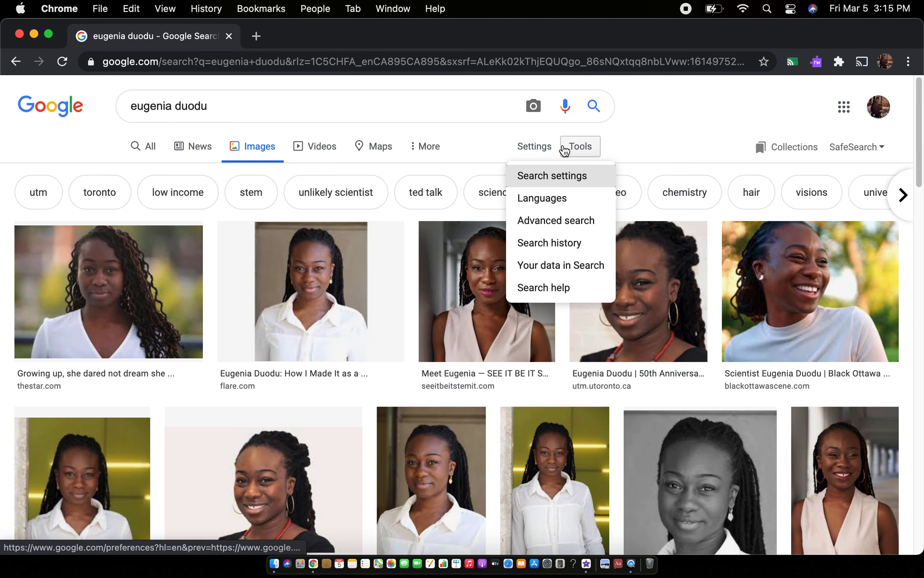
click(575, 153)
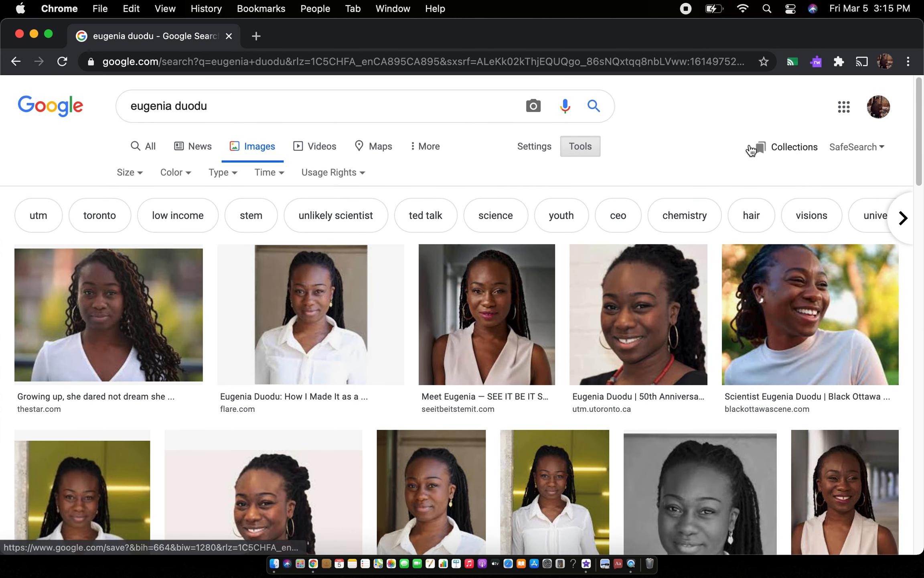
click(366, 174)
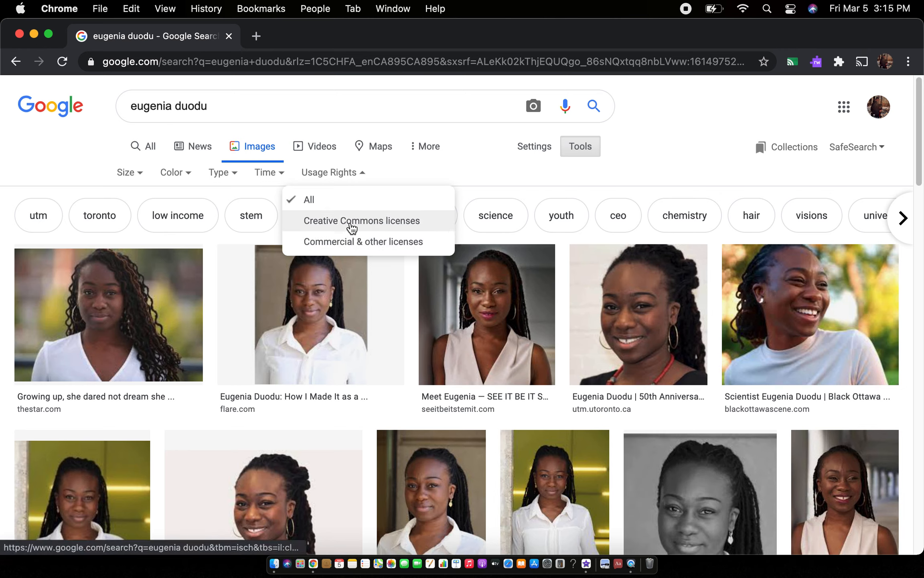
click(352, 227)
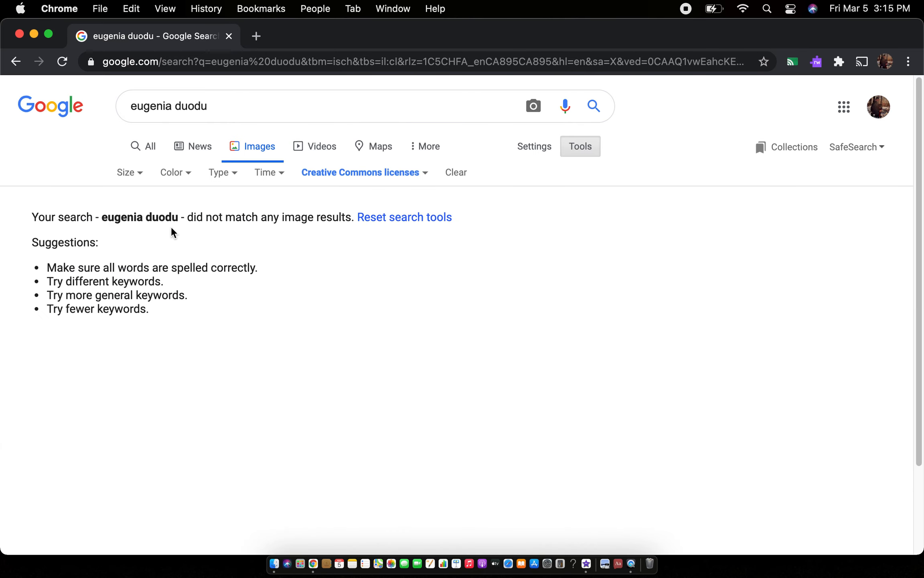
Step: Reset the search tools to remove the usage rights filter from the image results
click(234, 106)
click(372, 181)
click(313, 208)
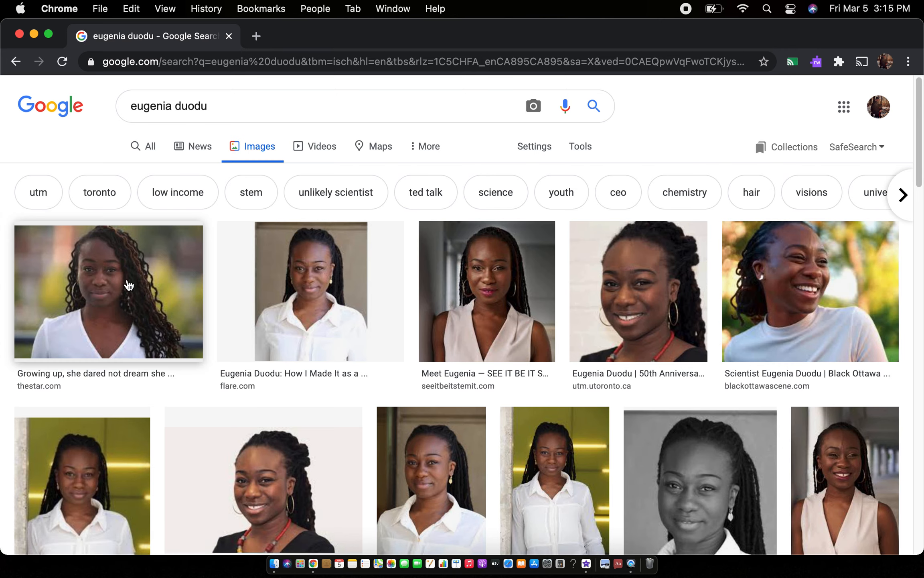
Step: Save the first portrait, from thestar.com, as a JPEG named Eugenia Duodu in the Downloads folder
click(129, 284)
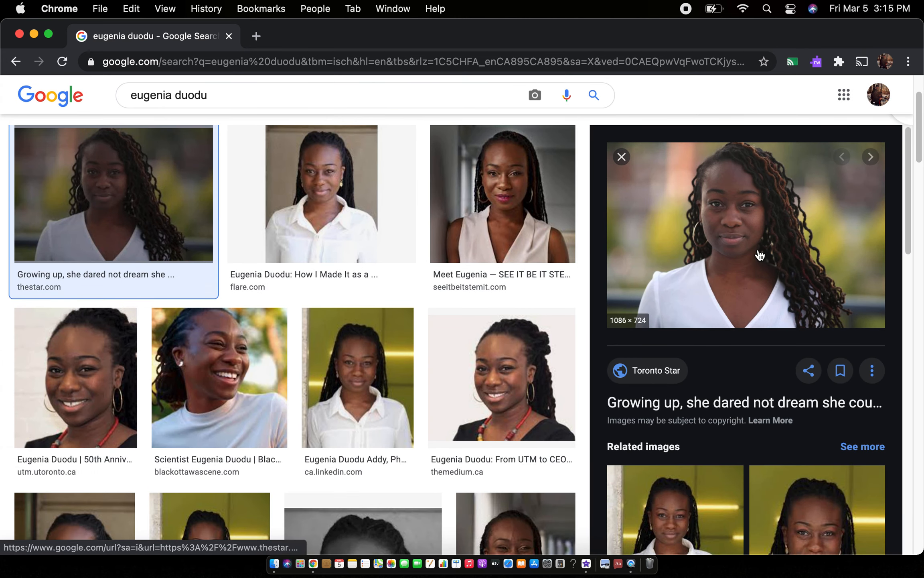
right_click(758, 272)
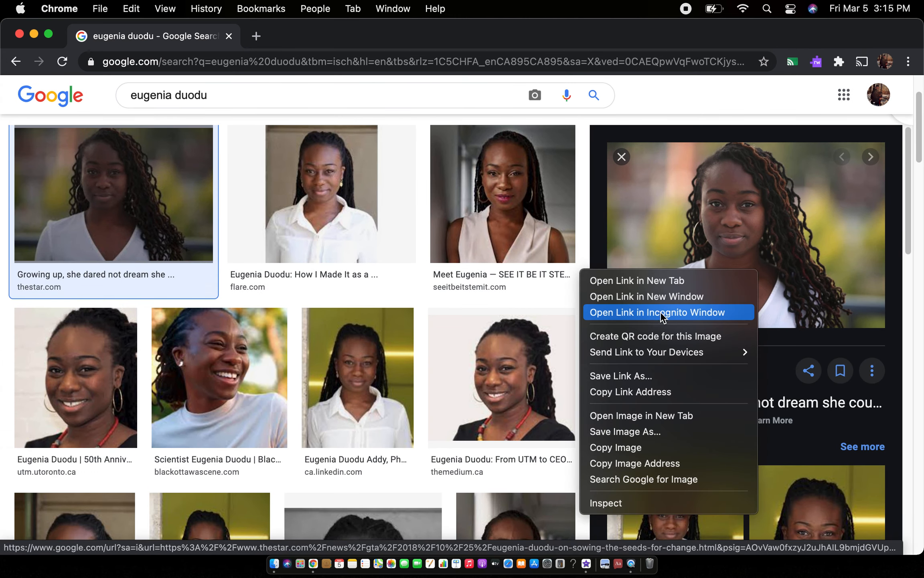
click(629, 430)
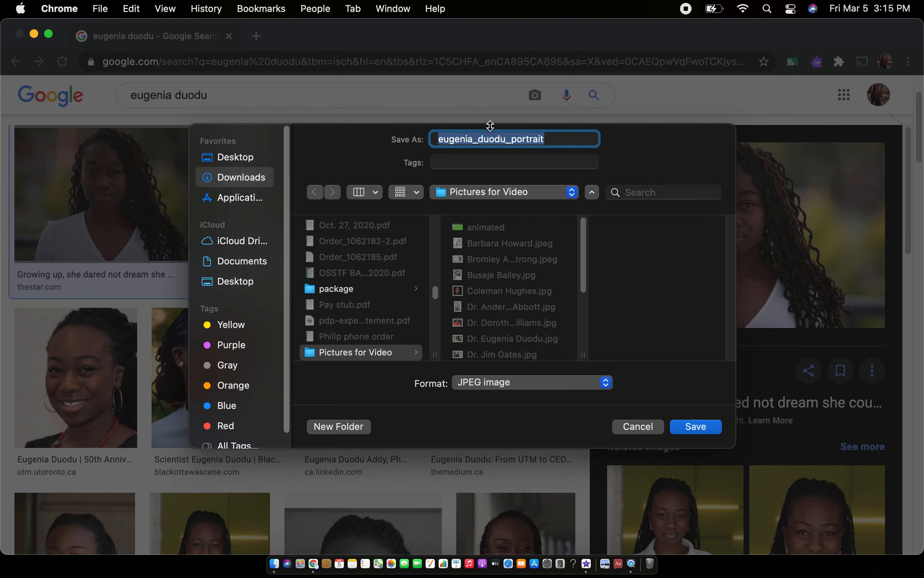
click(535, 196)
click(493, 210)
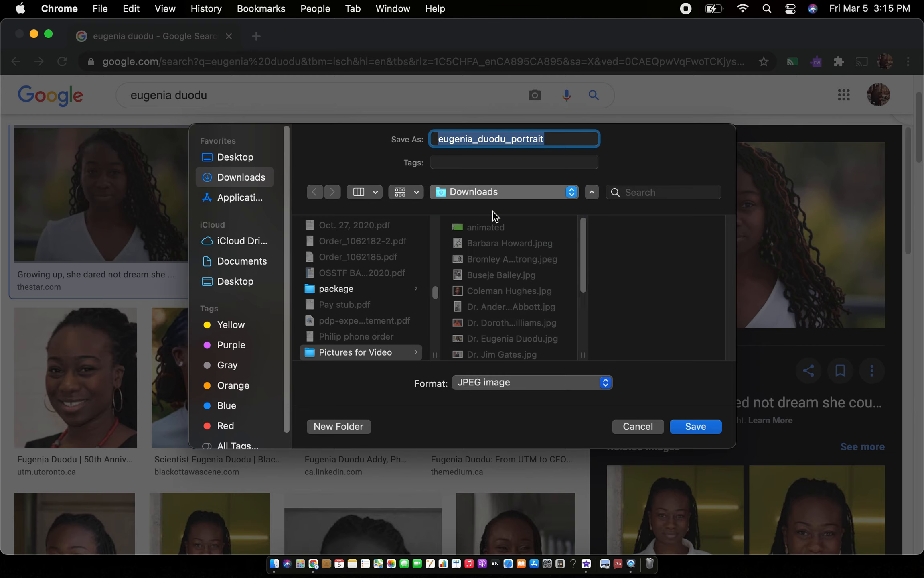
text(Eugenia Duodu)
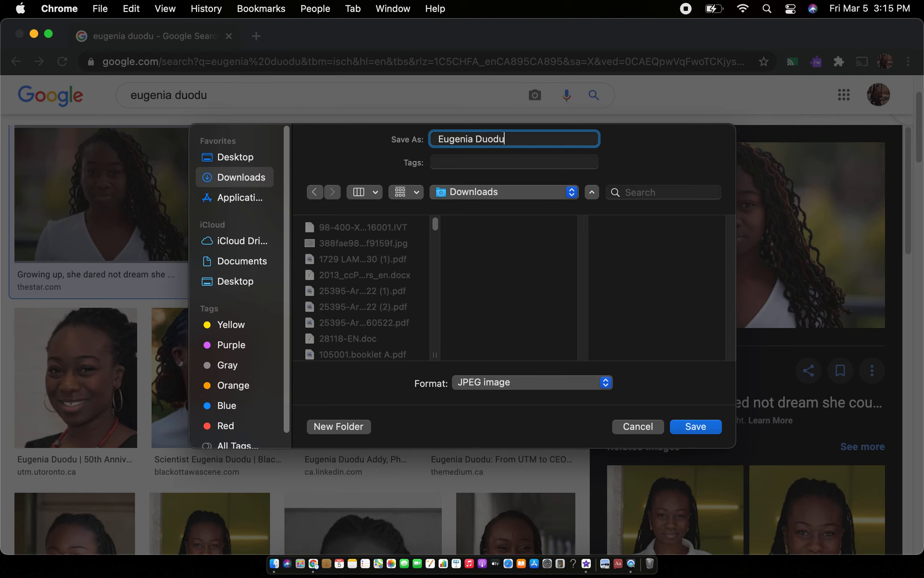
click(683, 427)
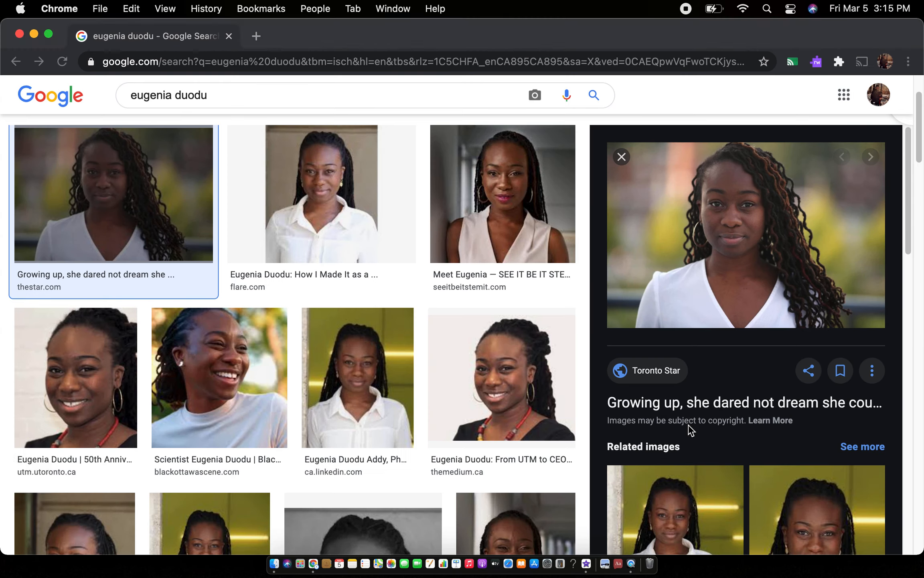
Step: Open the Toronto Star article the saved portrait comes from and copy its web address
click(648, 305)
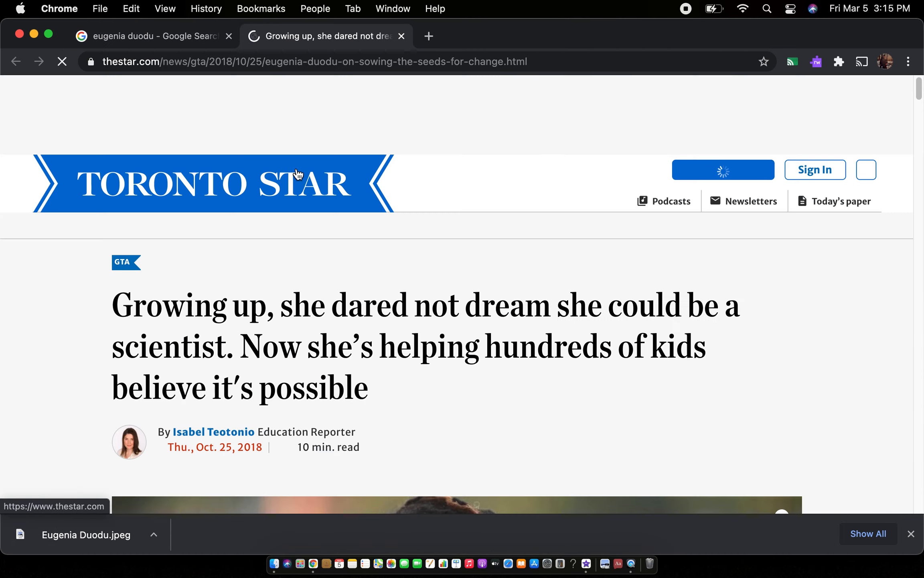
scroll(287, 337, down, 7)
scroll(287, 337, down, 12)
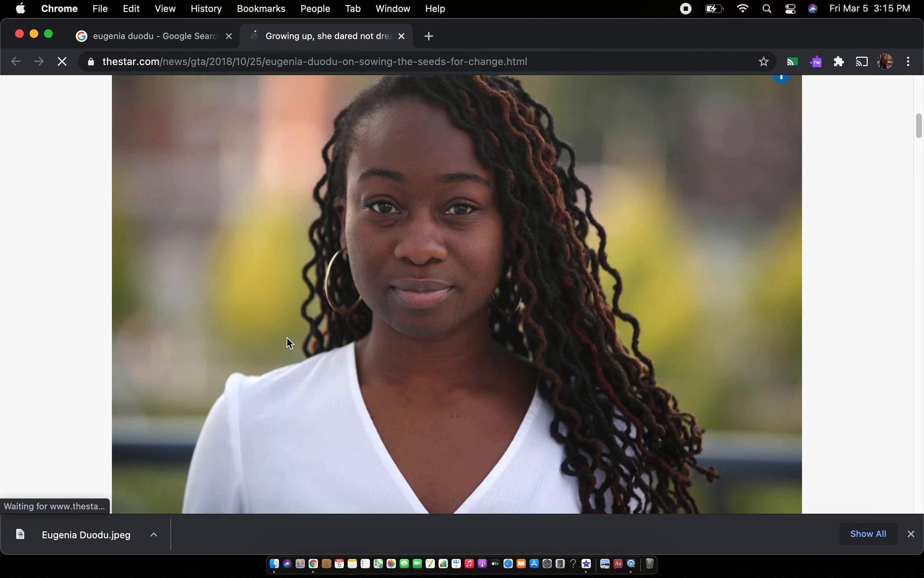
scroll(278, 335, up, 15)
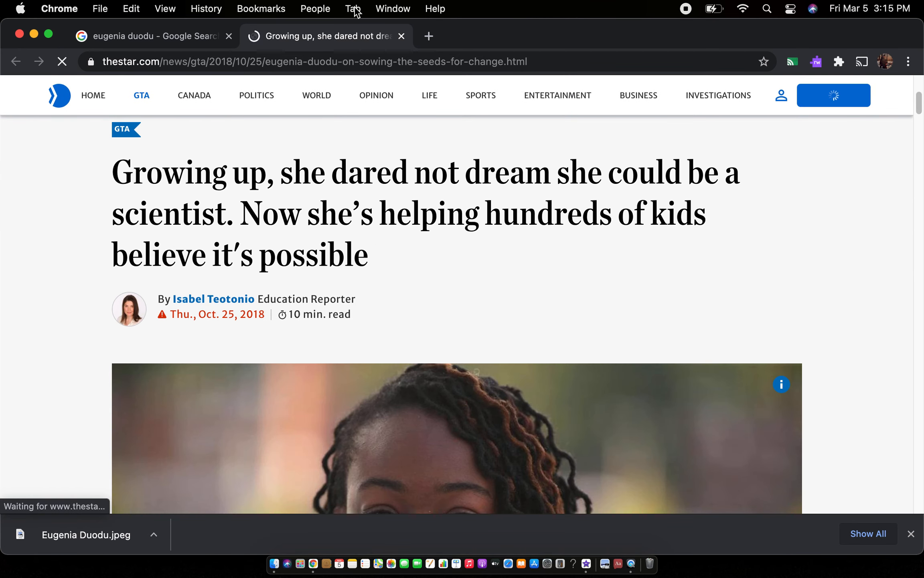
click(360, 62)
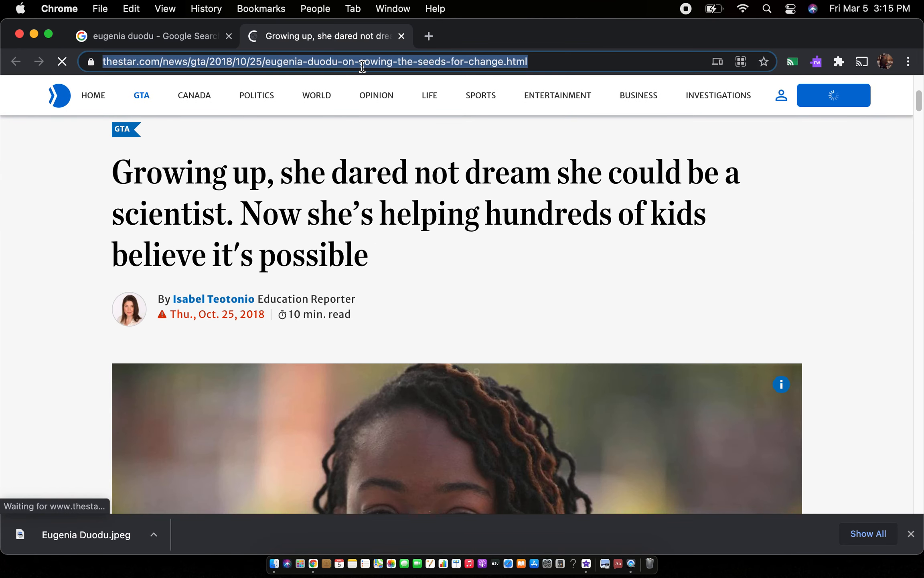
right_click(302, 63)
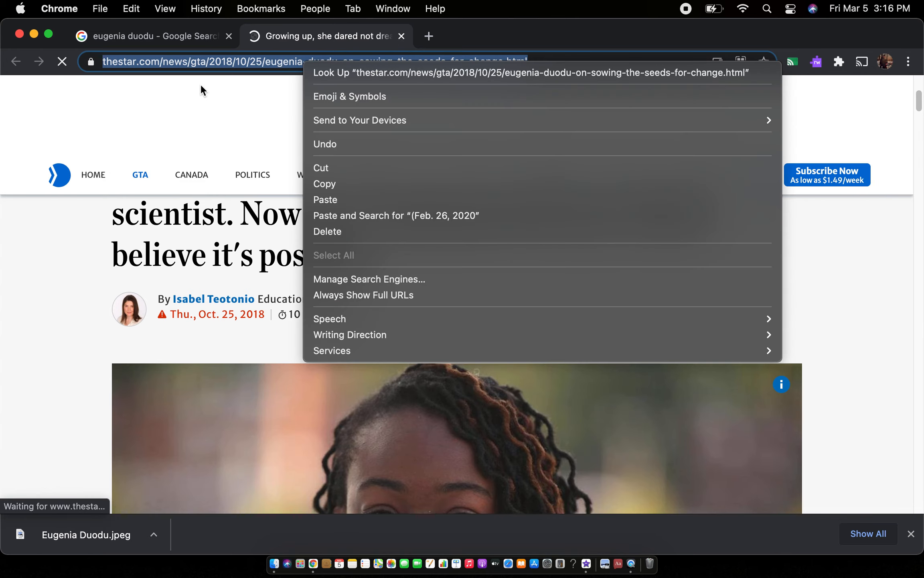
click(343, 184)
right_click(349, 59)
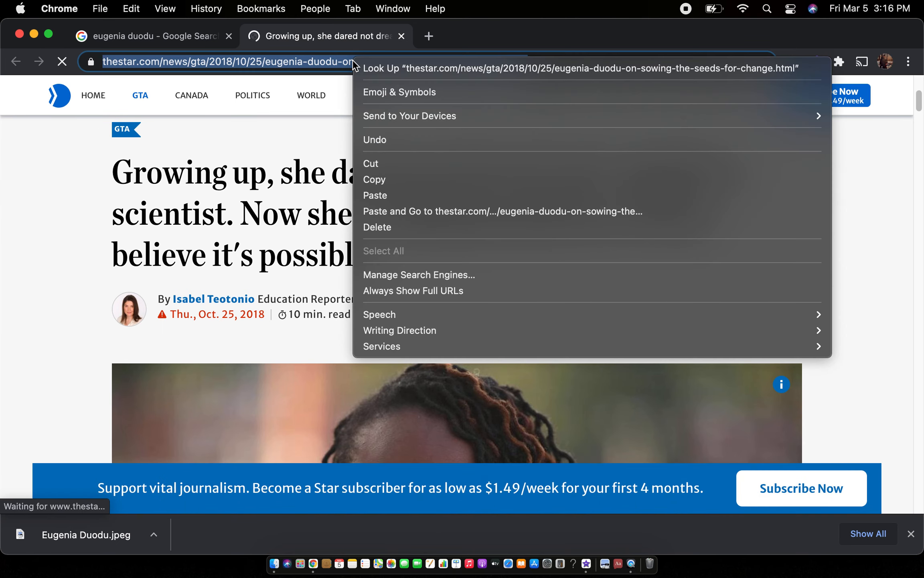
click(15, 282)
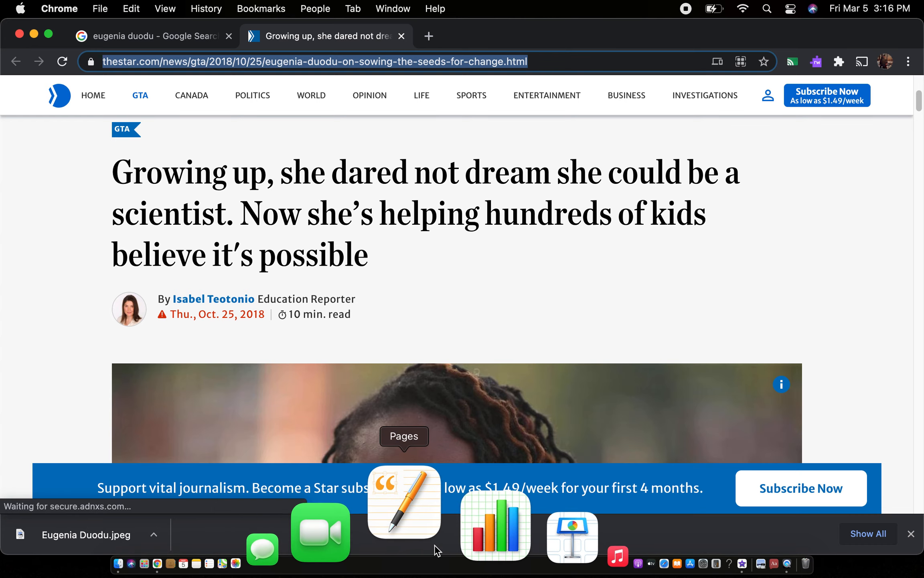
Step: Launch Pages and switch back to the empty movie project in iMovie
click(432, 541)
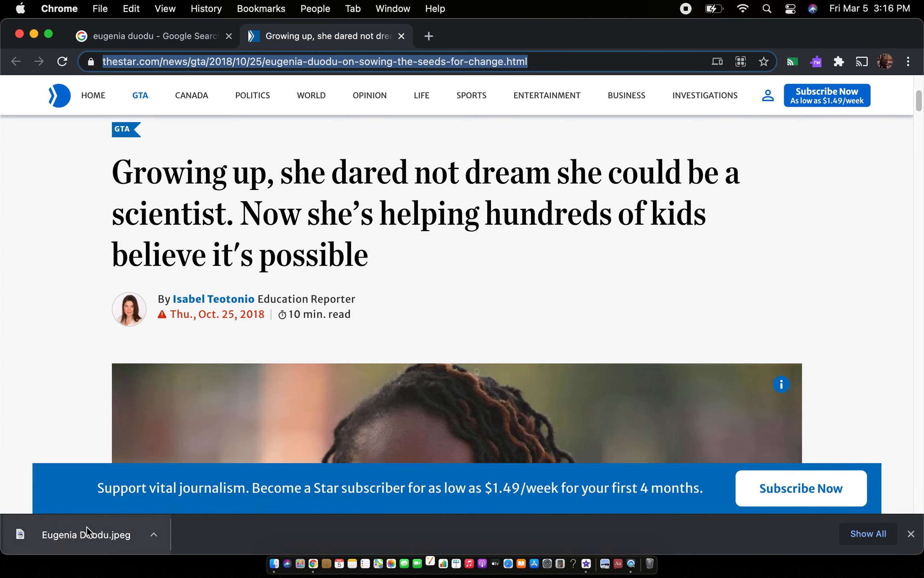
click(588, 569)
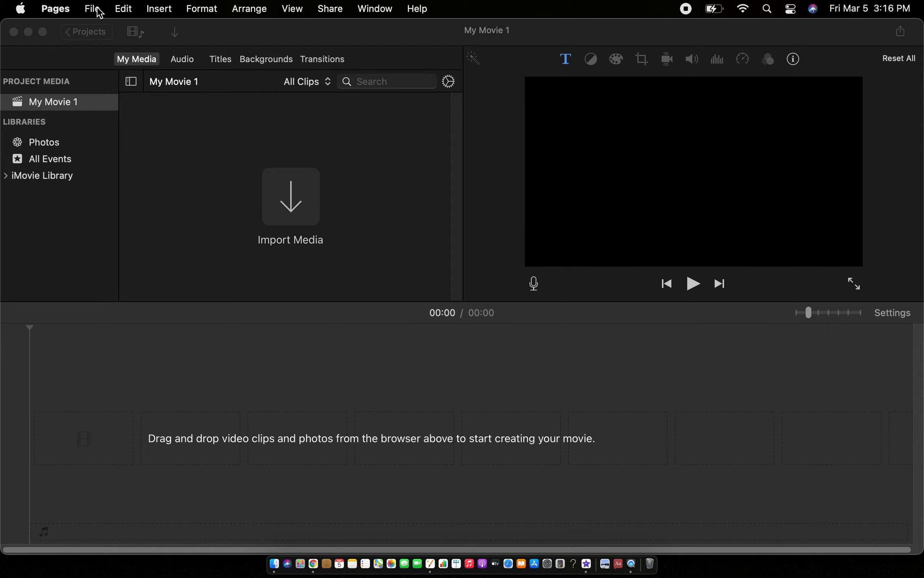
click(220, 32)
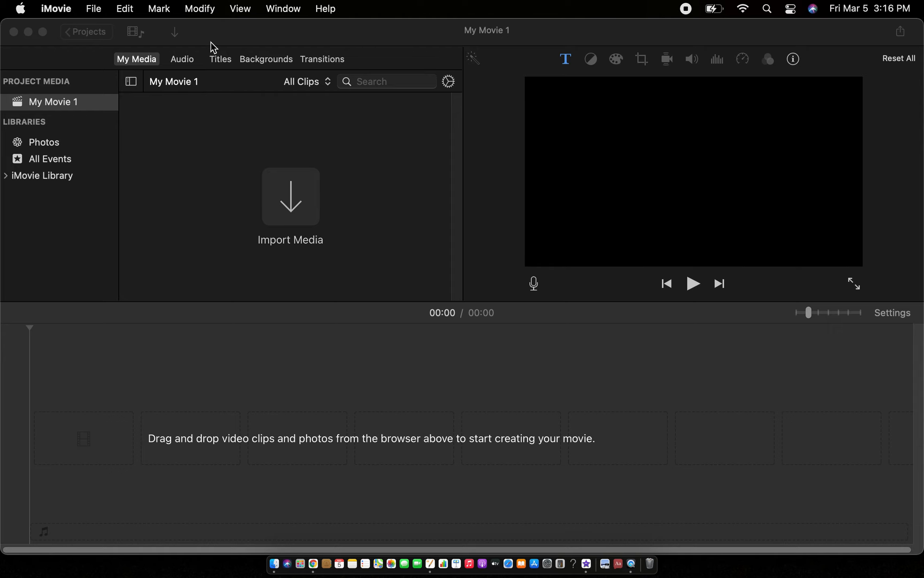
Step: Import Eugenia Duodu.jpeg from the Downloads folder into the project media, sorting the files by content creation date with the newest first
click(93, 9)
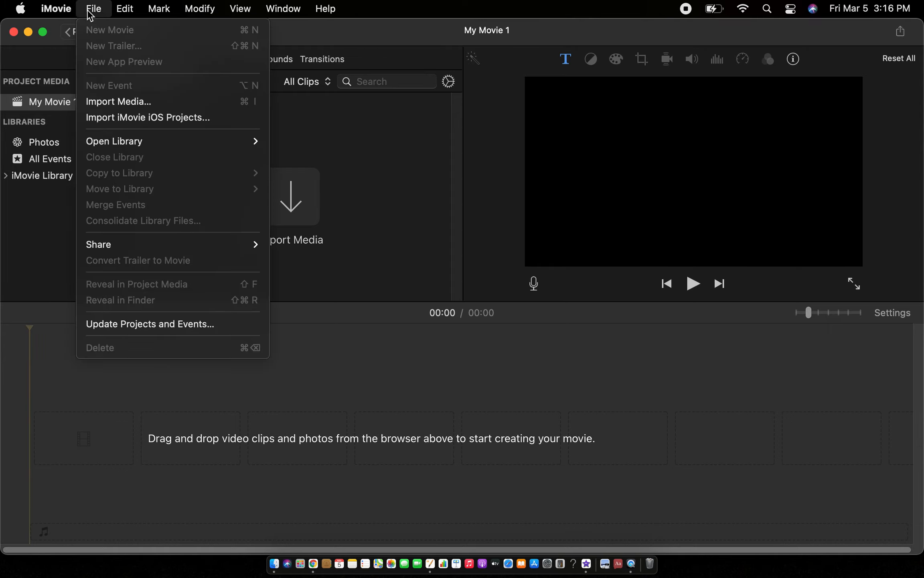
click(119, 103)
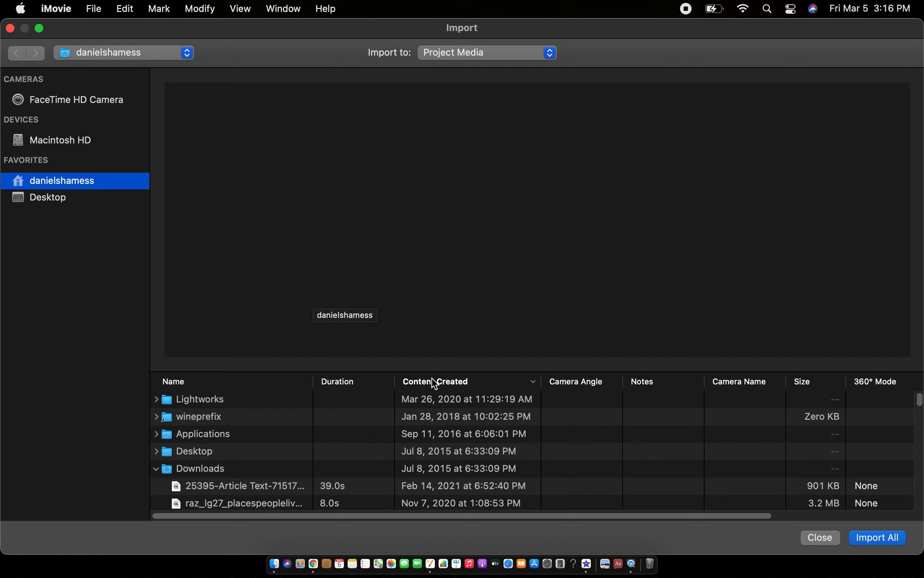
click(156, 468)
click(156, 469)
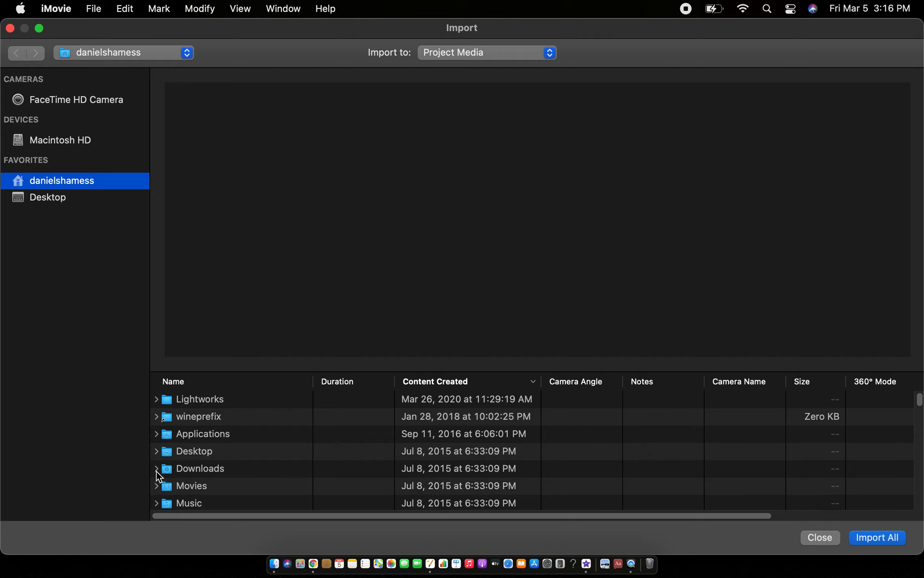
click(505, 382)
click(503, 383)
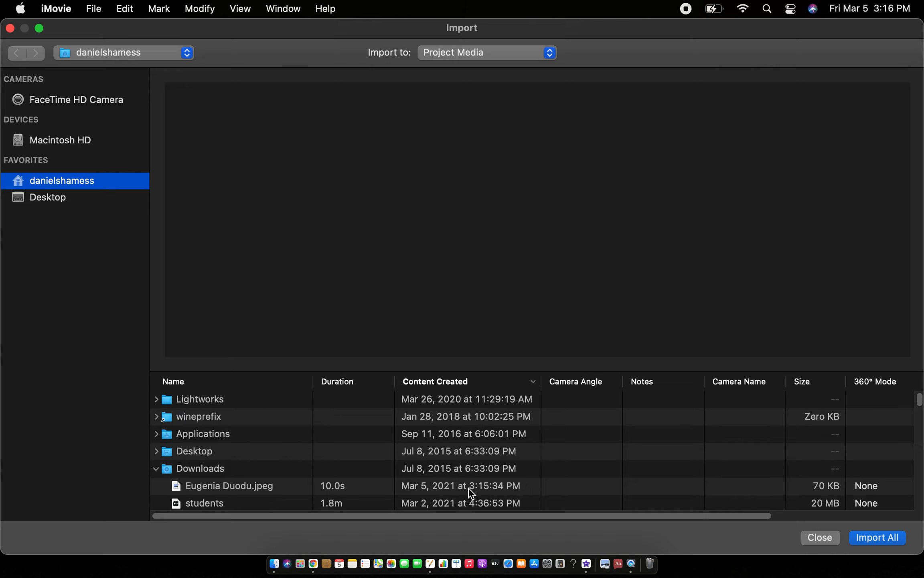
click(285, 487)
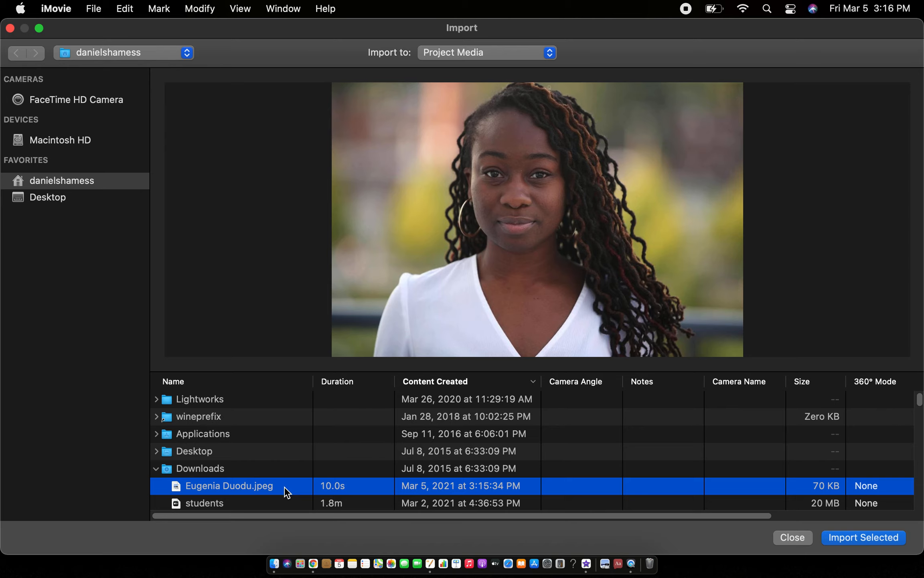
click(881, 535)
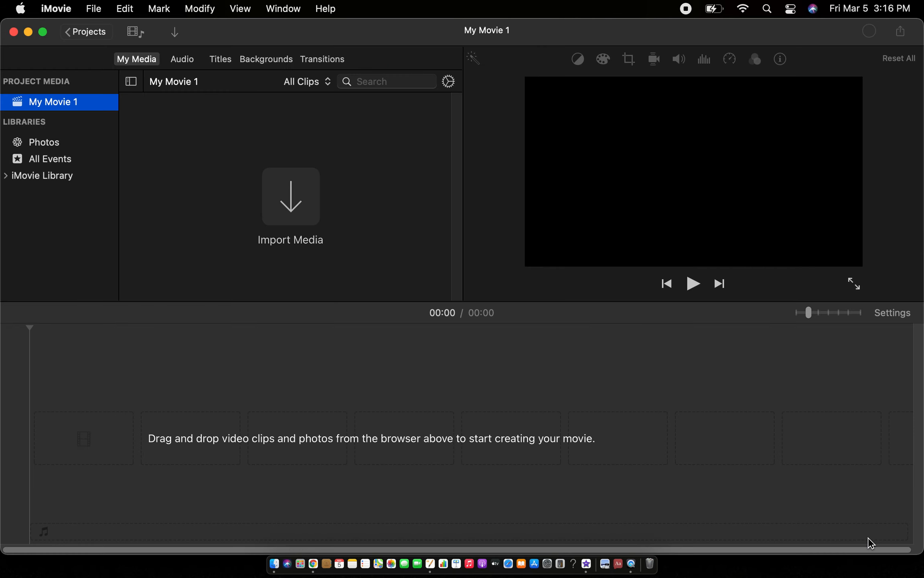
Step: Place the imported portrait from the project media at the start of the empty timeline
click(203, 165)
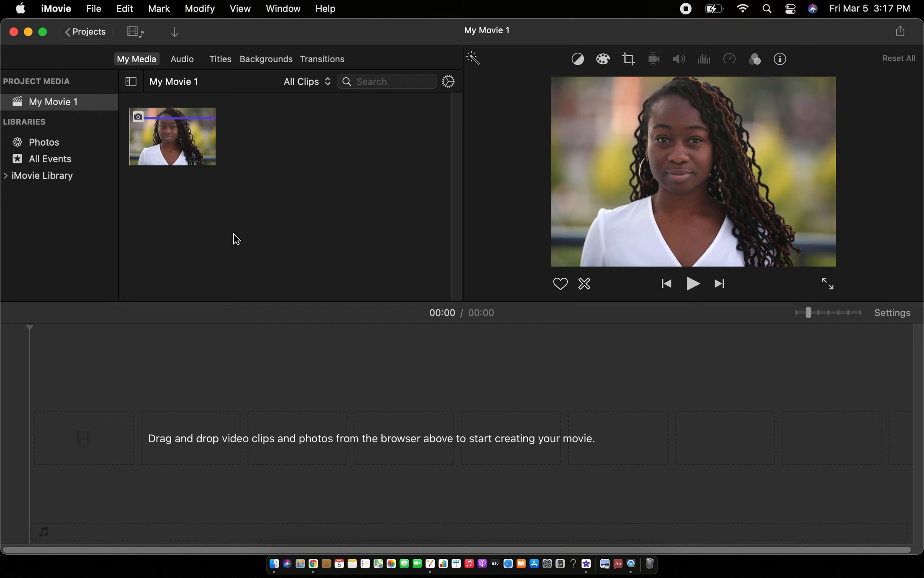
drag(177, 145, 68, 448)
drag(58, 447, 59, 446)
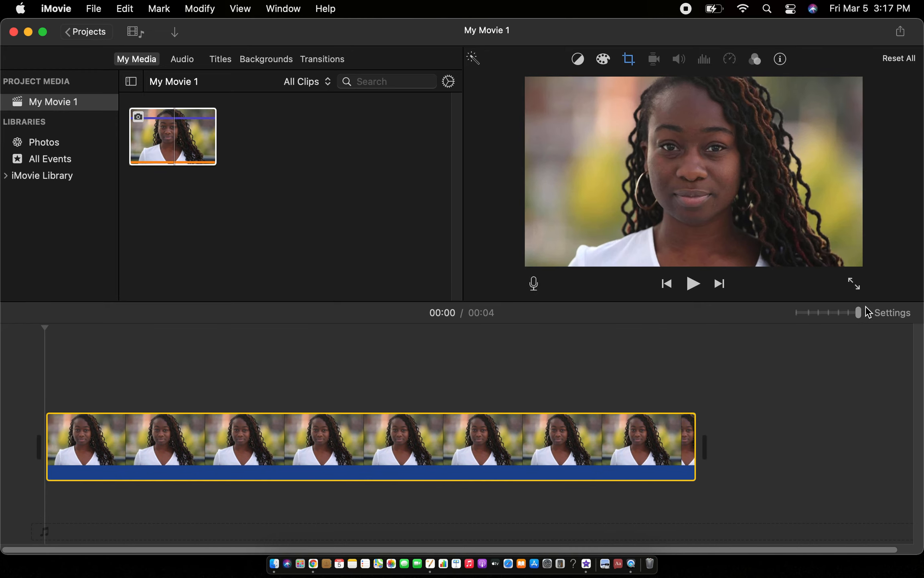
mouse_move(858, 315)
mouse_down()
mouse_move(798, 315)
mouse_move(859, 316)
mouse_up()
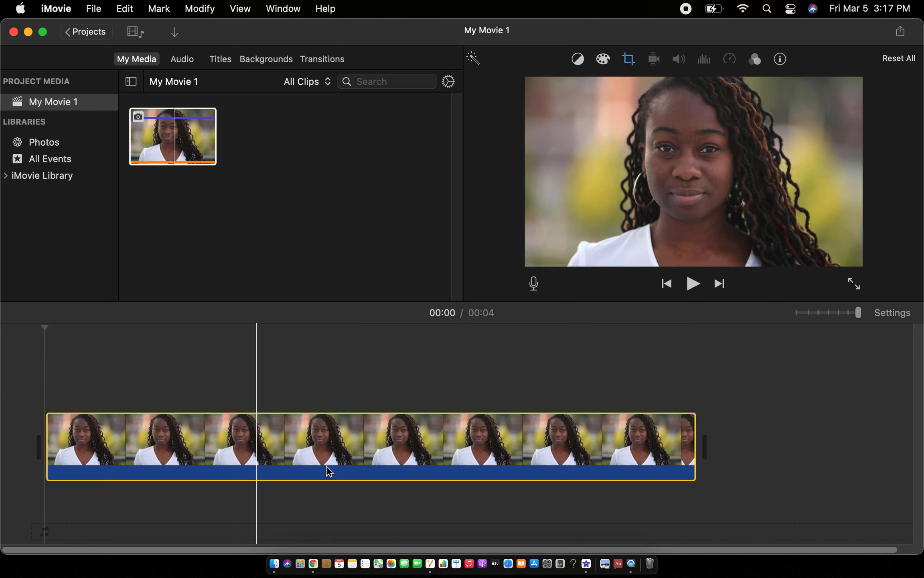
click(427, 560)
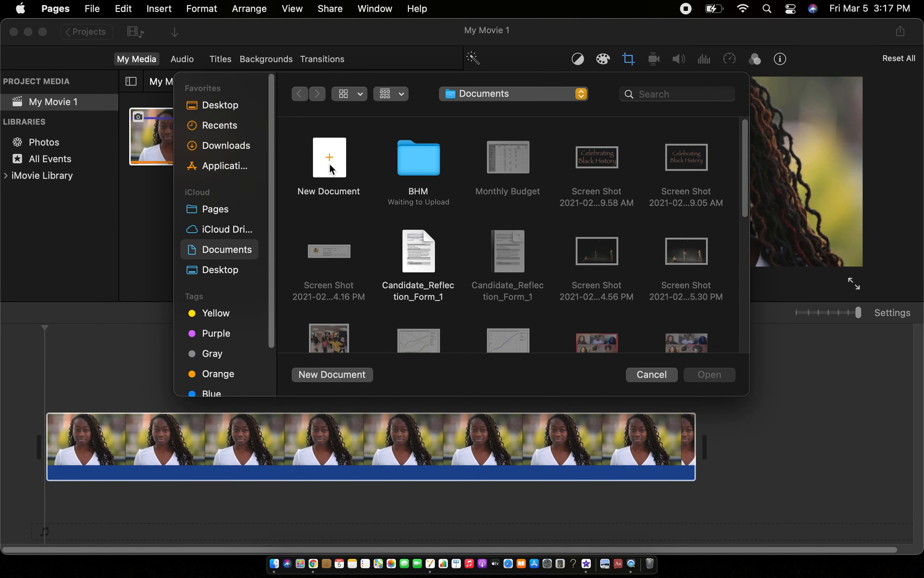
key(Escape)
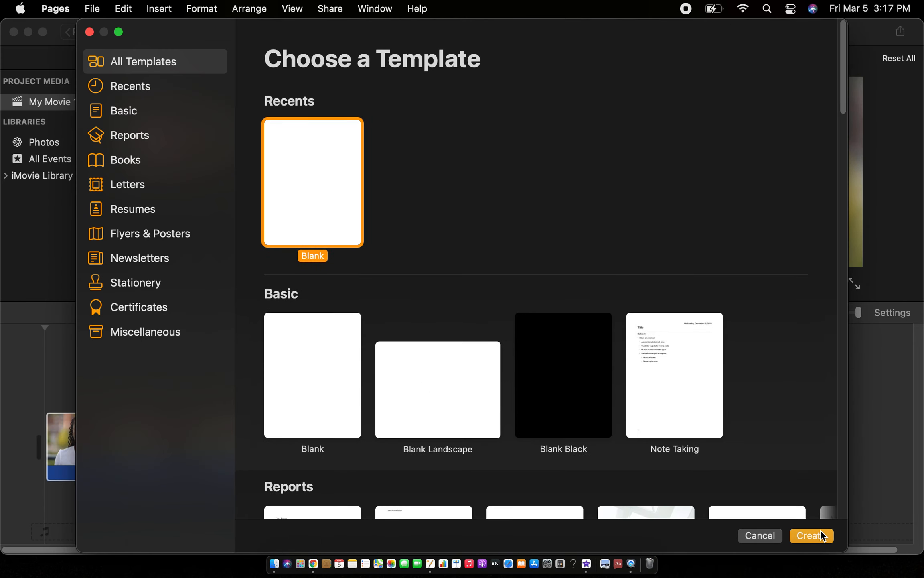
click(820, 529)
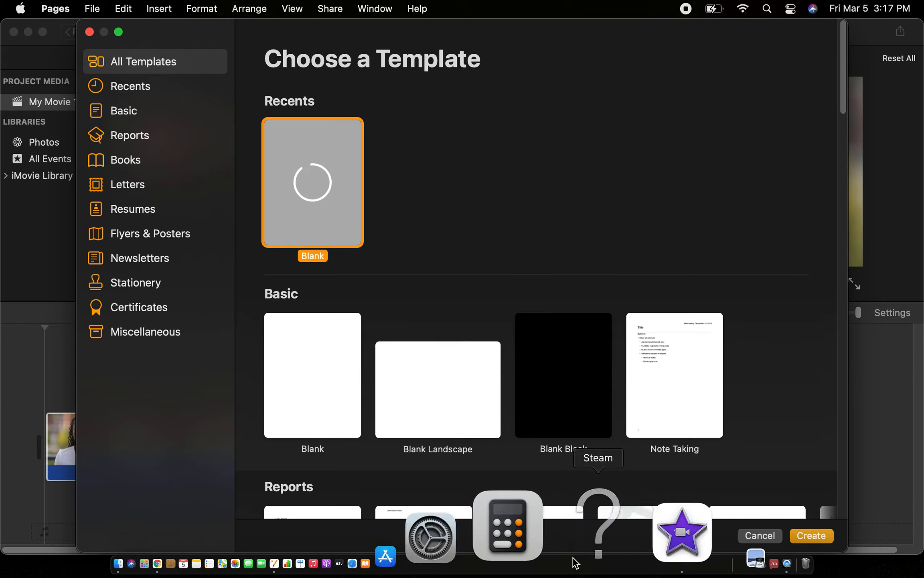
text(https://www.thestar.com/news/gta/2018/10/25/eugenia-duodu-on-sowing-the-seeds-for-change.html)
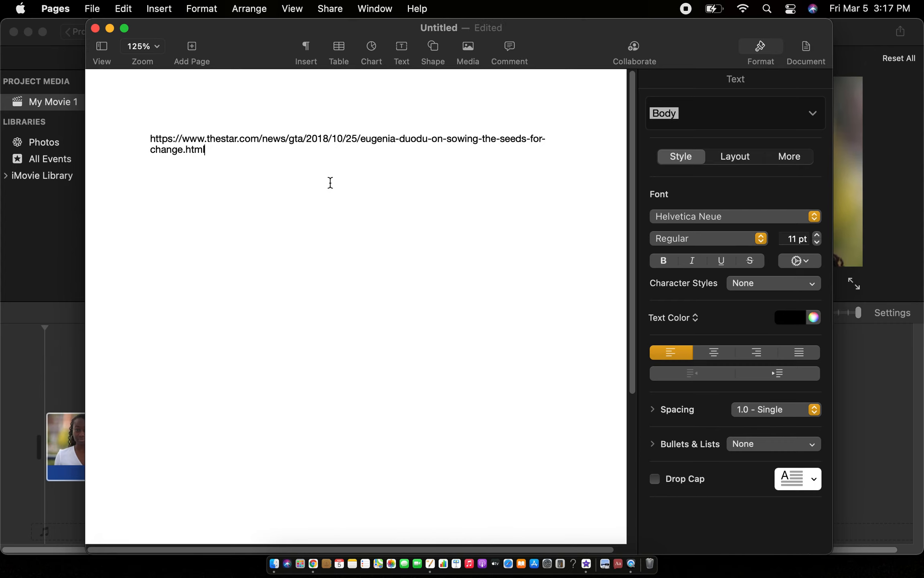
key(Return)
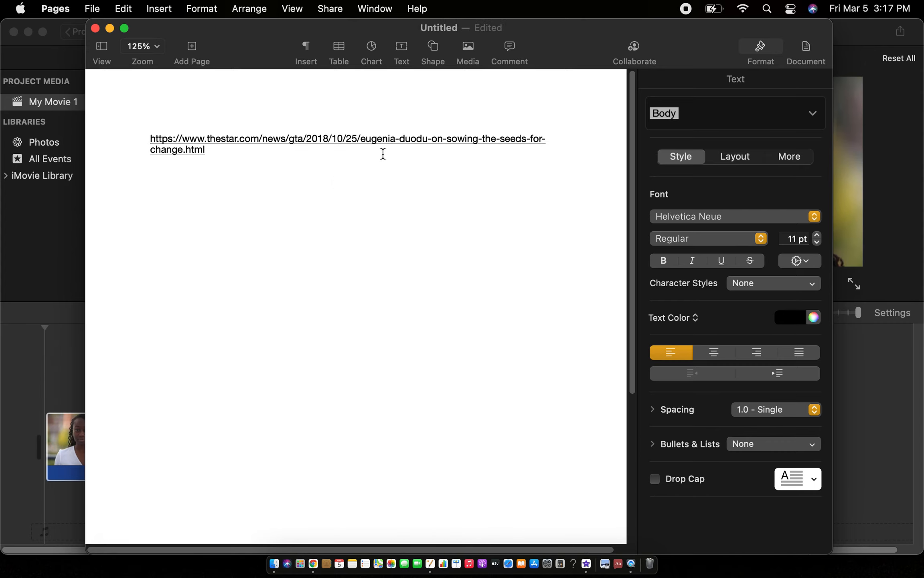
Step: Switch back to iMovie and add the Soft Bar - Black title over the whole portrait clip in the timeline
click(585, 568)
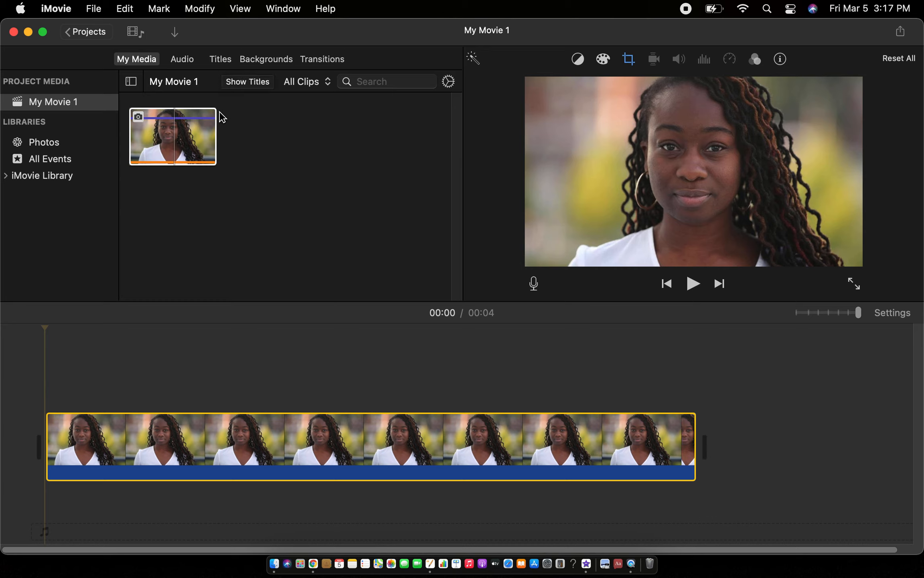
click(218, 61)
drag(457, 128, 461, 287)
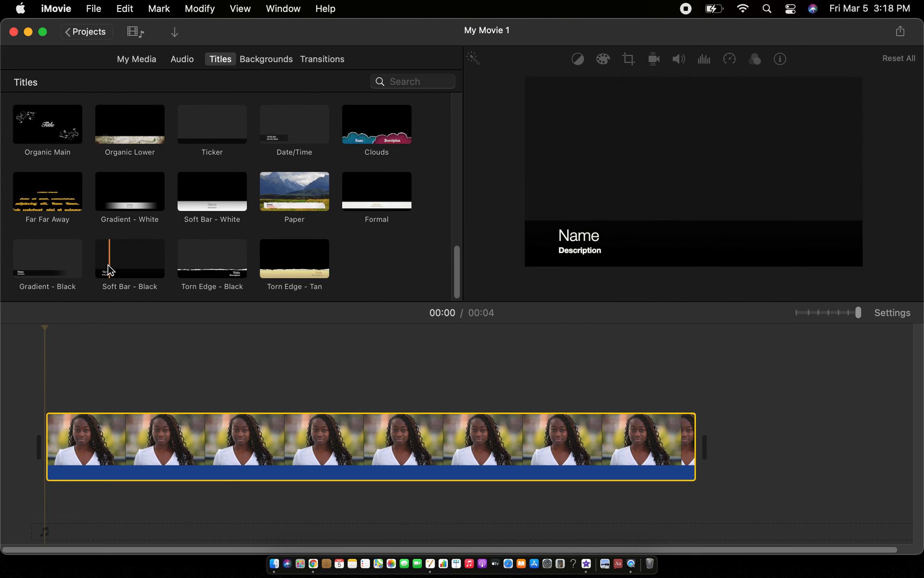
drag(108, 263, 49, 385)
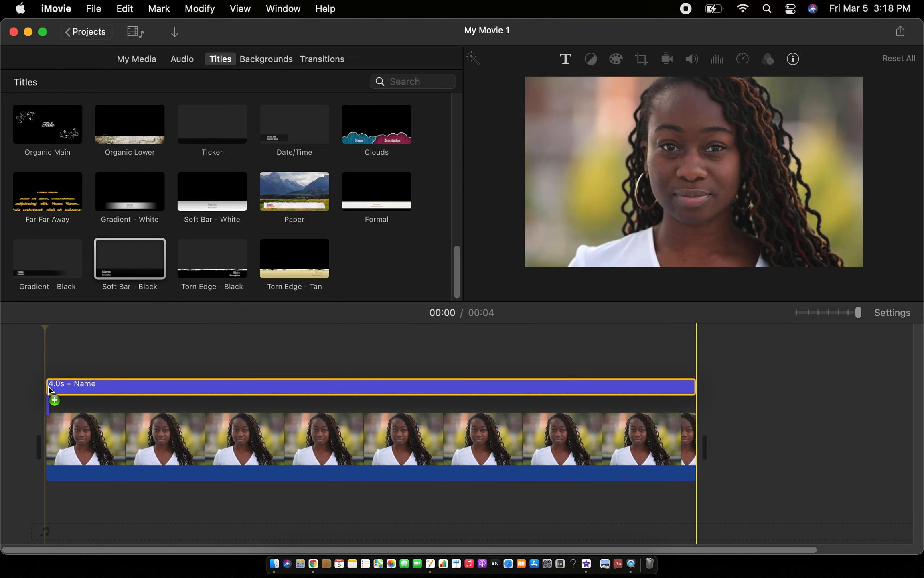
double_click(96, 398)
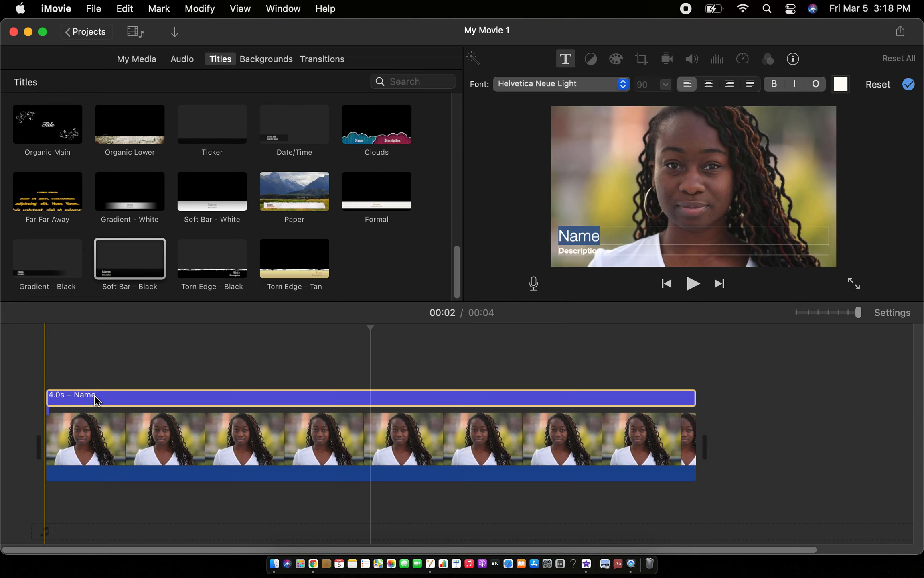
click(95, 398)
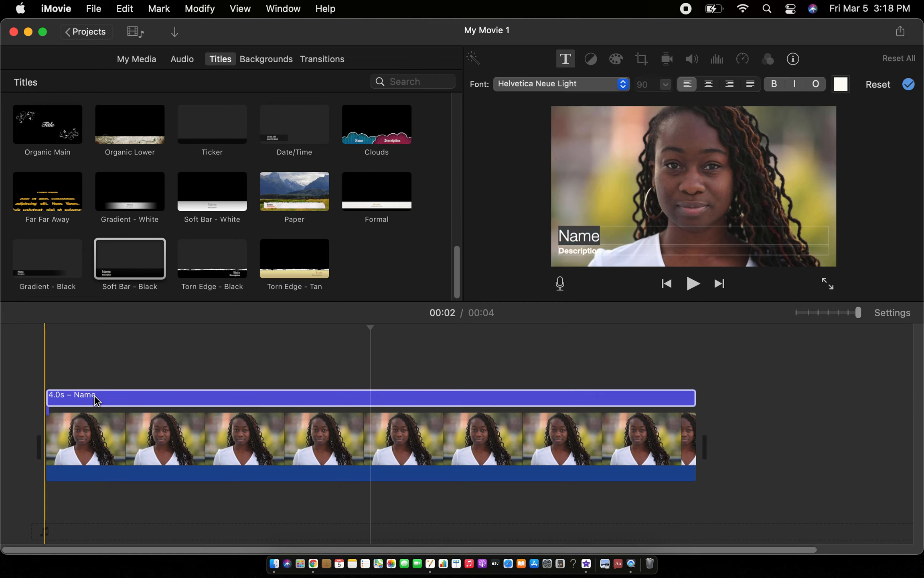
click(83, 398)
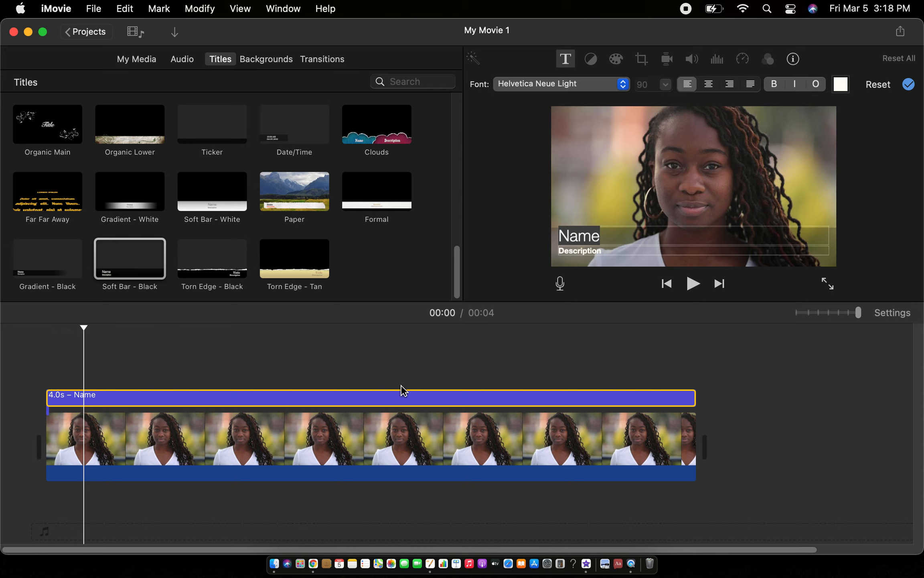
click(594, 238)
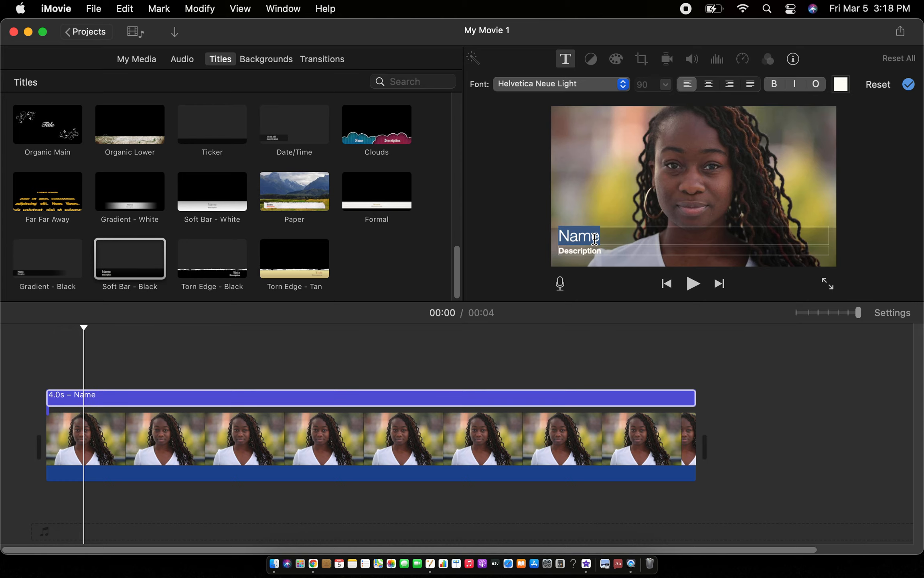
key(BackSpace)
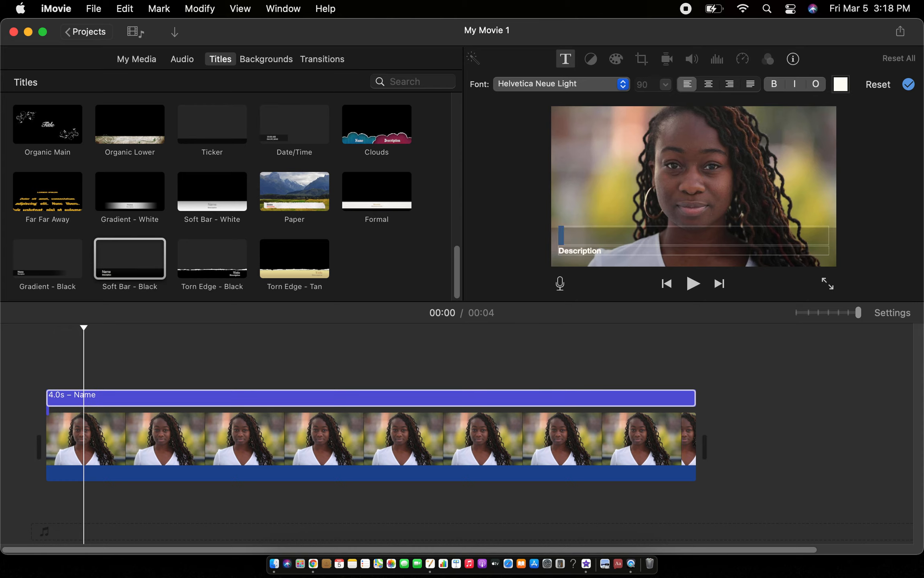
click(606, 252)
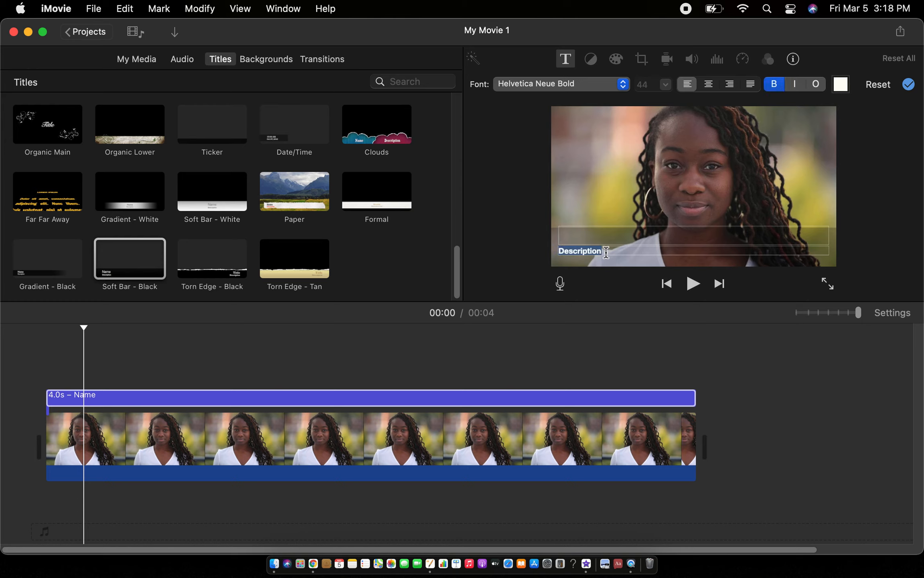
text(https://www.thestar.com/news/gta/2018/10/25/eugenia-duodu-on-sowing-the-seeds-for-change.html)
click(577, 238)
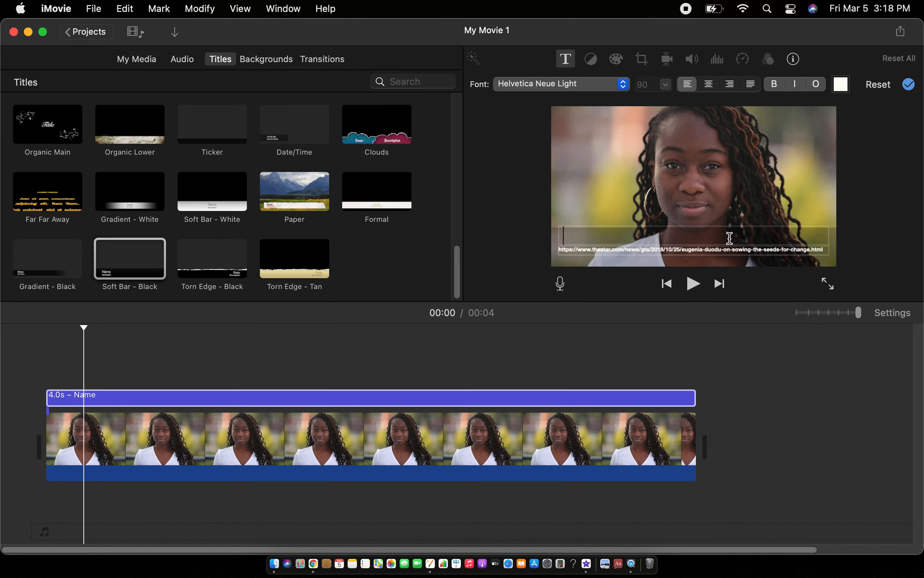
text(Source:)
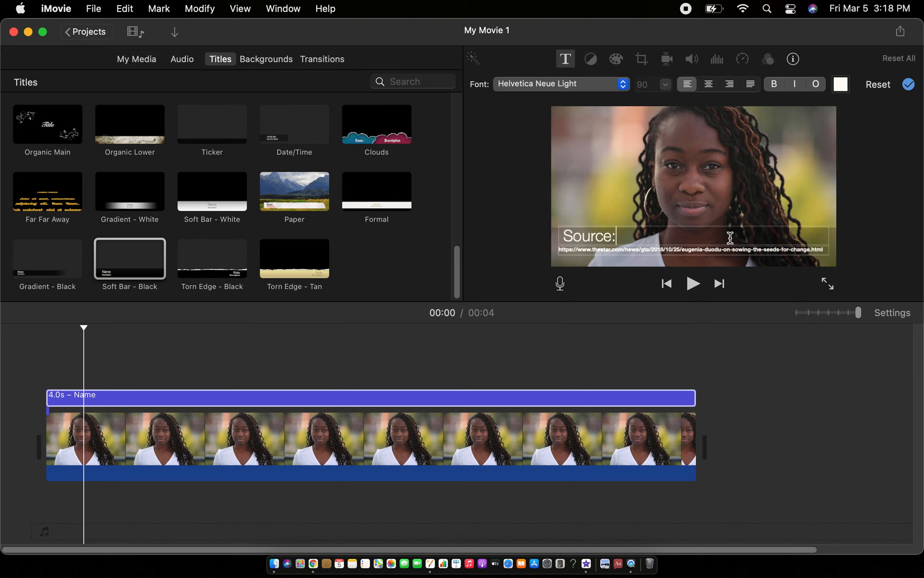
Step: Play the movie from the beginning twice to check how the source title appears over the portrait
click(50, 419)
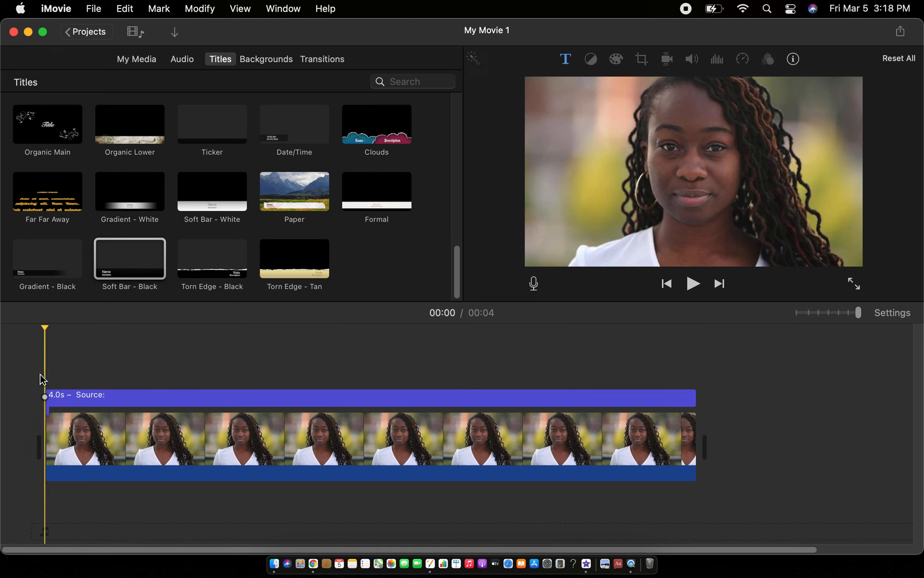
click(45, 395)
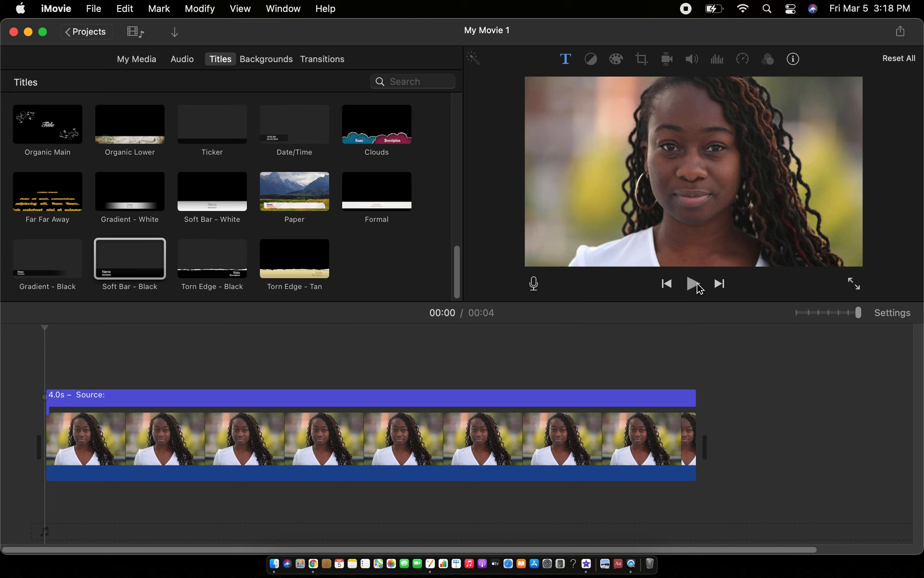
click(693, 285)
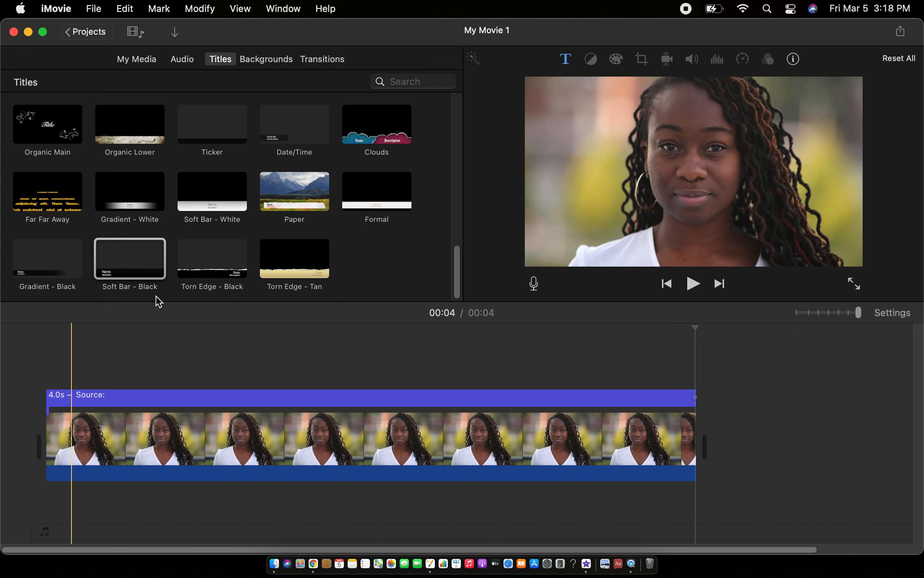
click(45, 362)
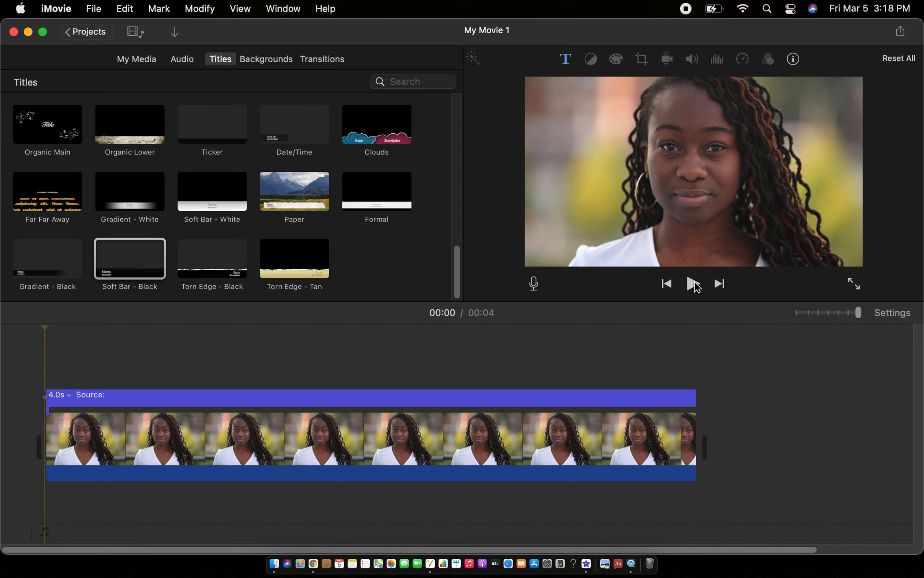
click(694, 284)
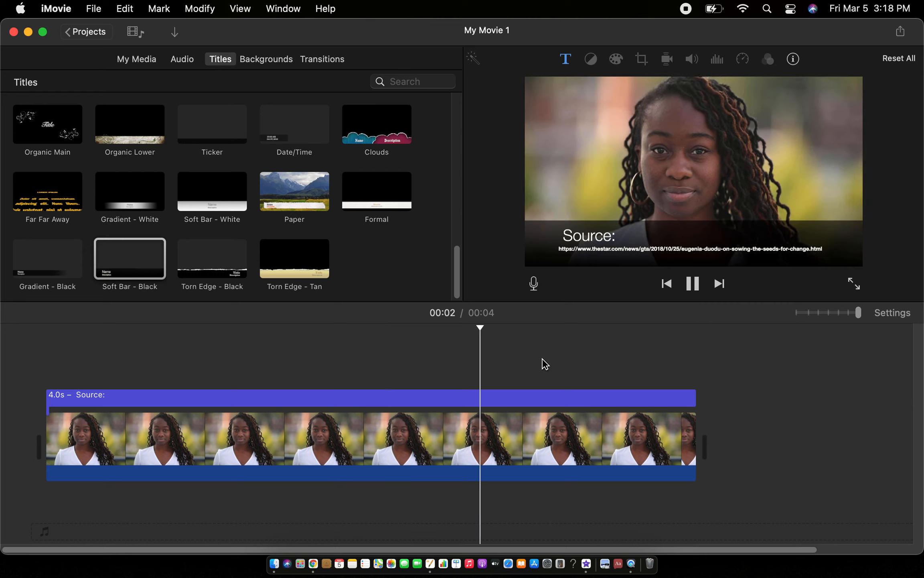
click(32, 381)
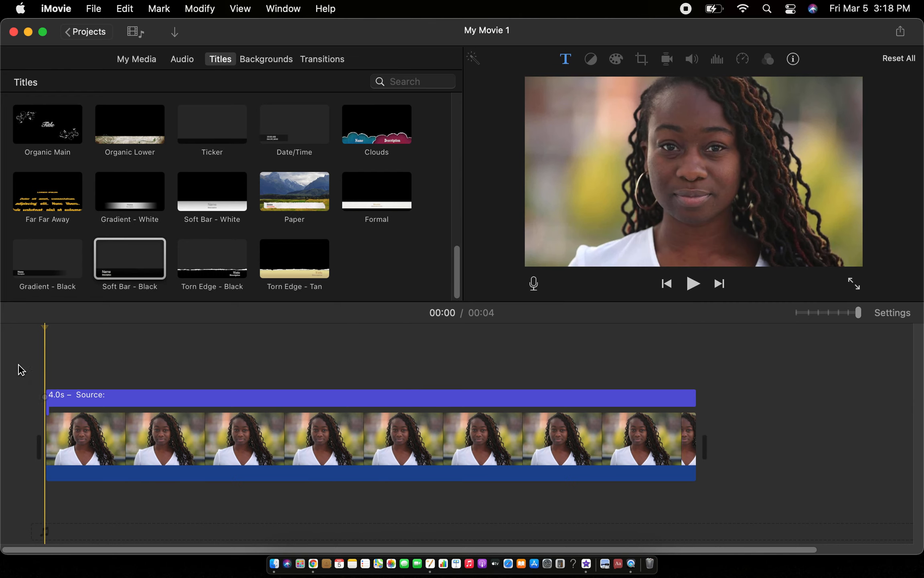
Step: Try the Crop to Fill style on the portrait clip, and set its cropping style to Fit
click(101, 443)
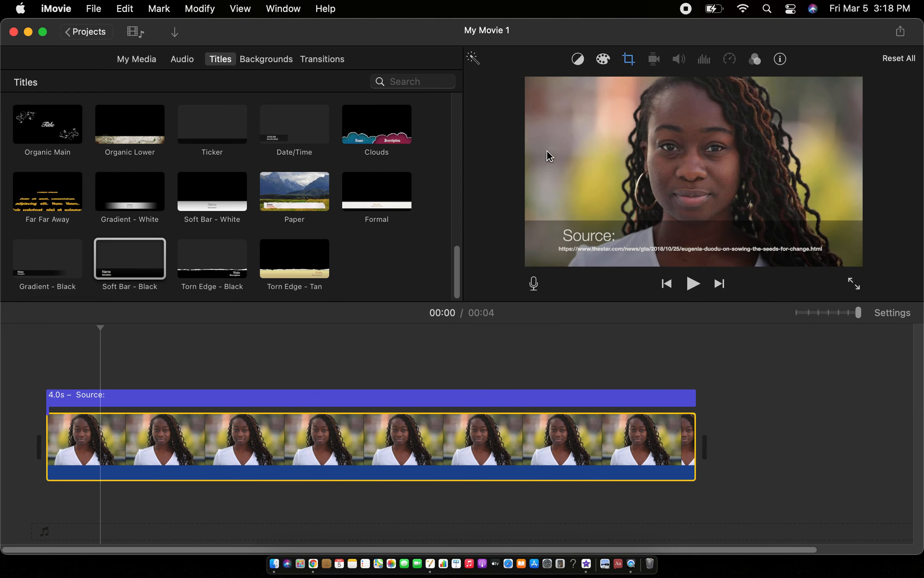
click(629, 63)
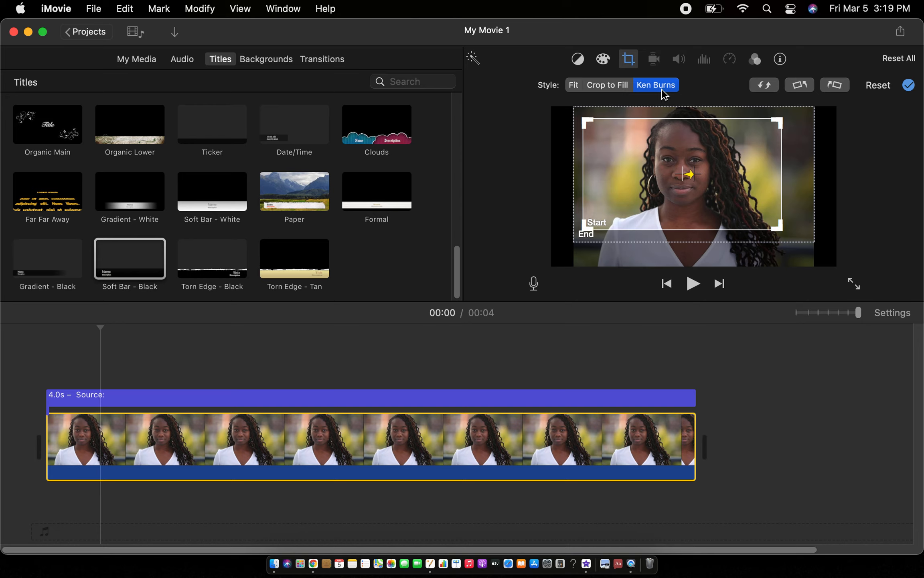
click(609, 88)
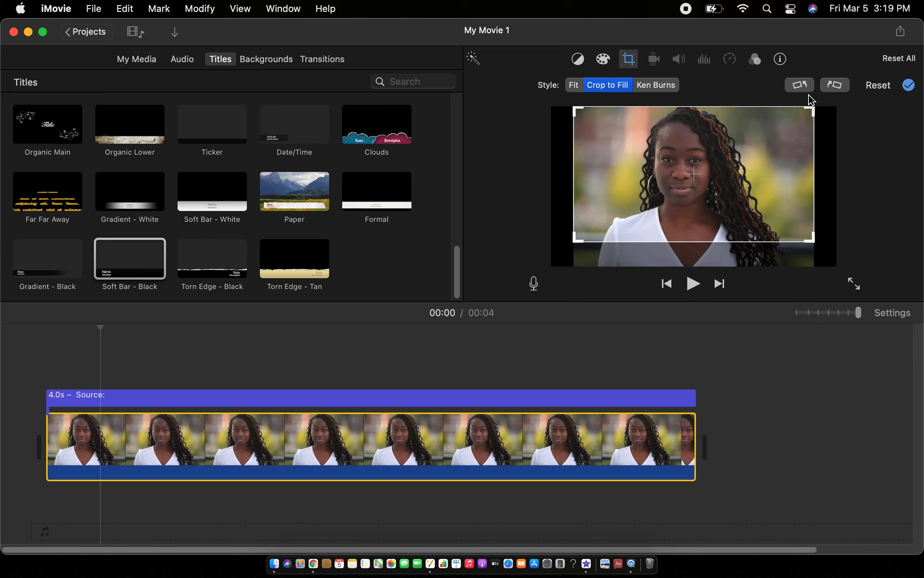
click(576, 85)
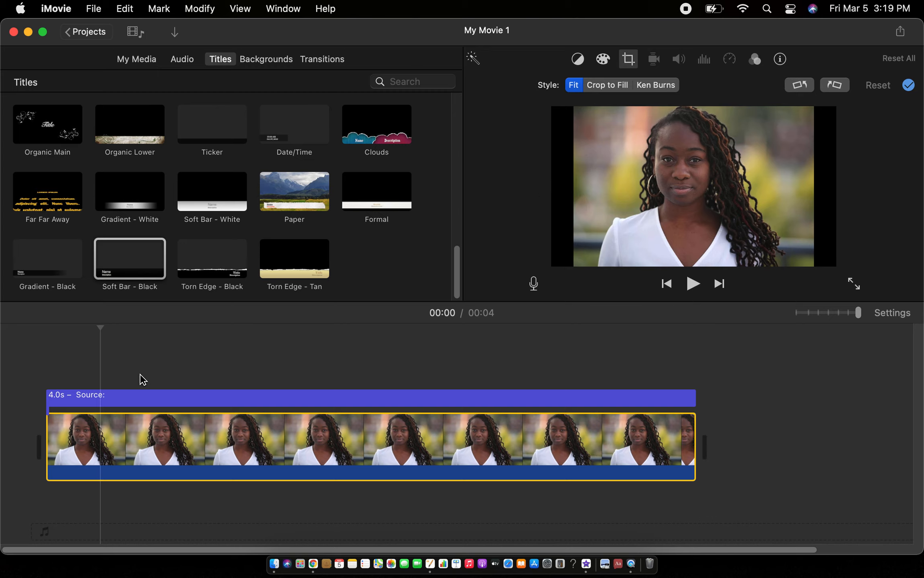
Step: Play the movie from the start to check the source title over the fitted portrait, and look at the sharing options
click(44, 363)
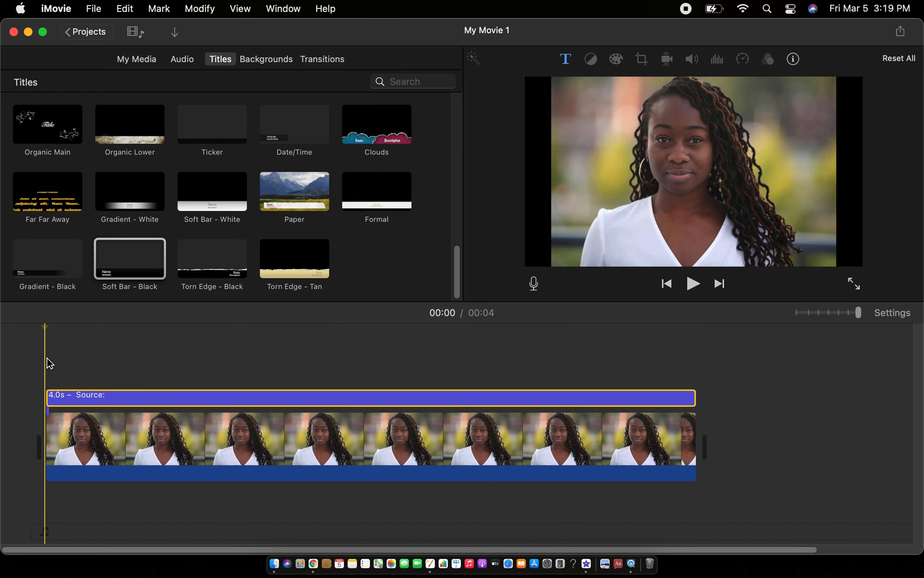
click(698, 285)
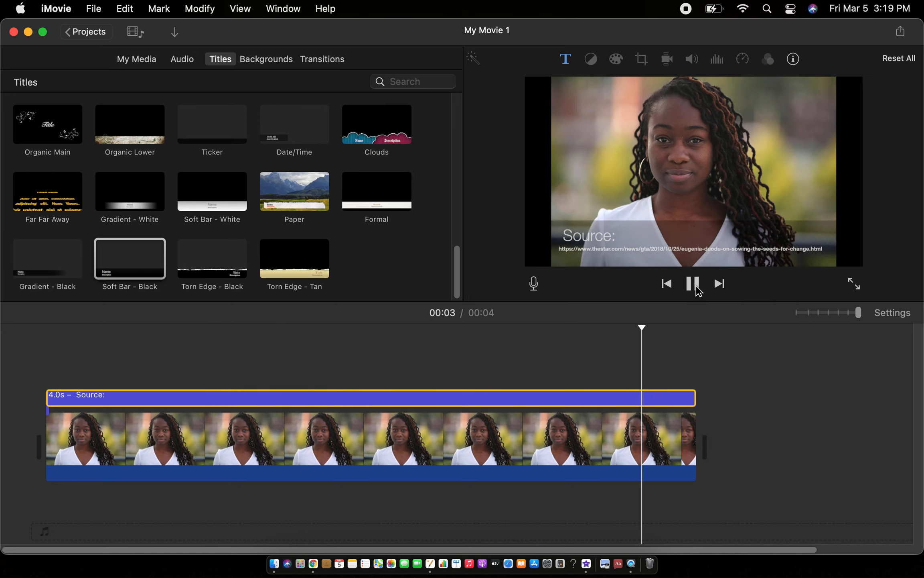
click(49, 354)
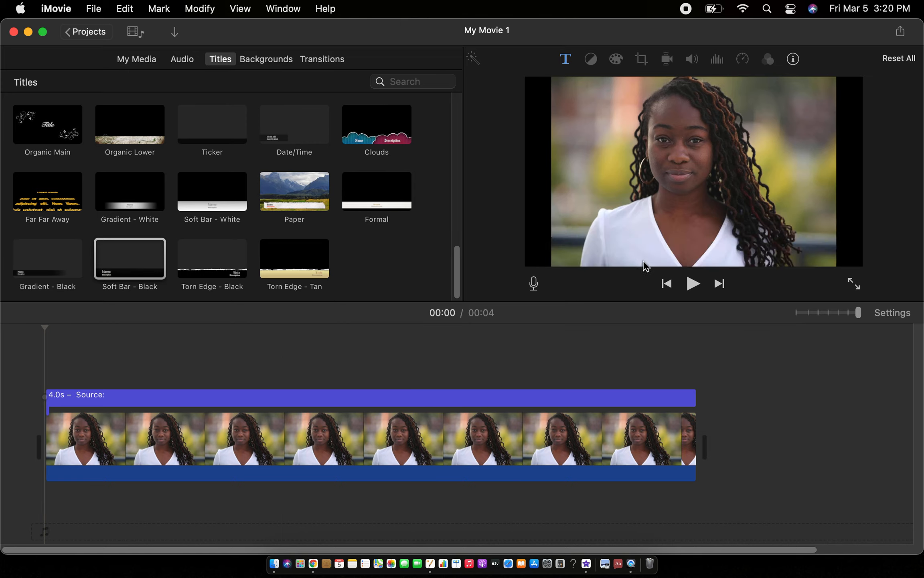
click(584, 389)
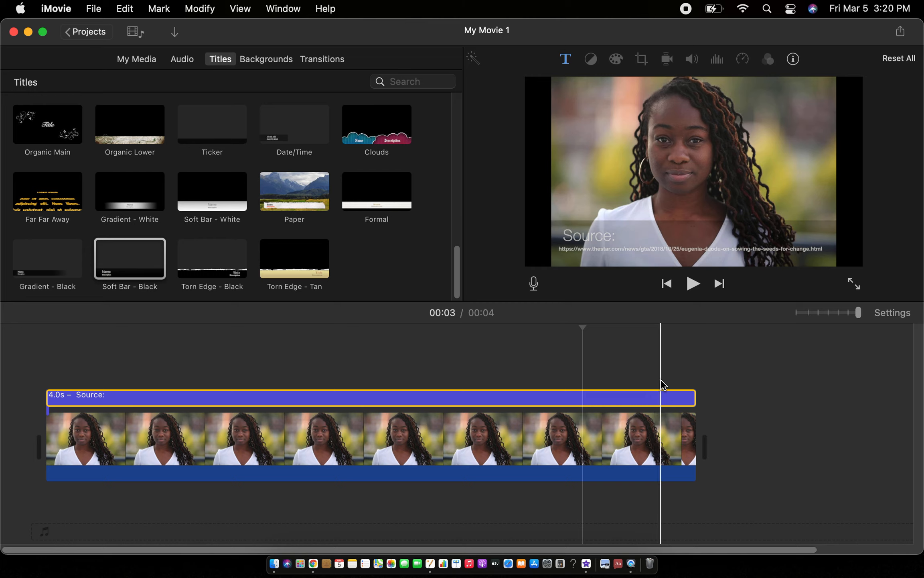
click(900, 32)
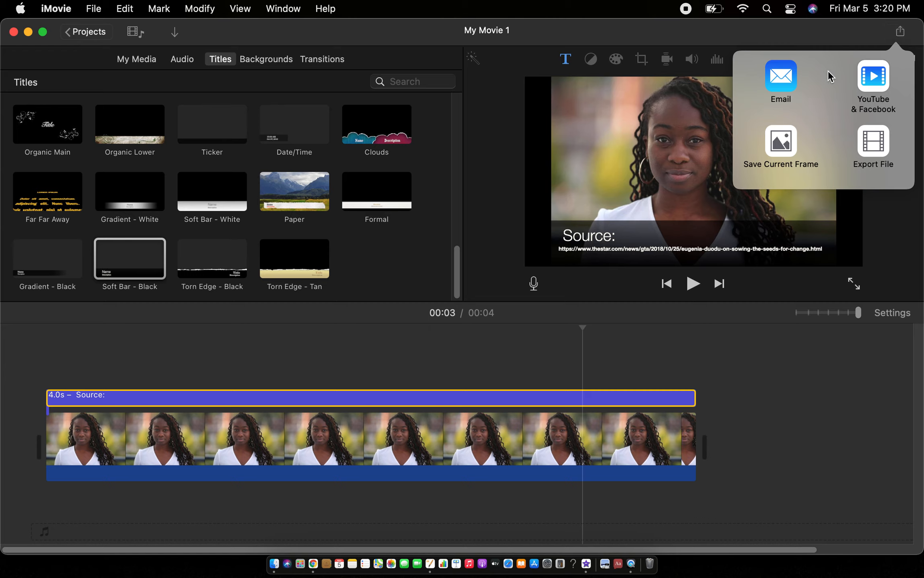
click(655, 42)
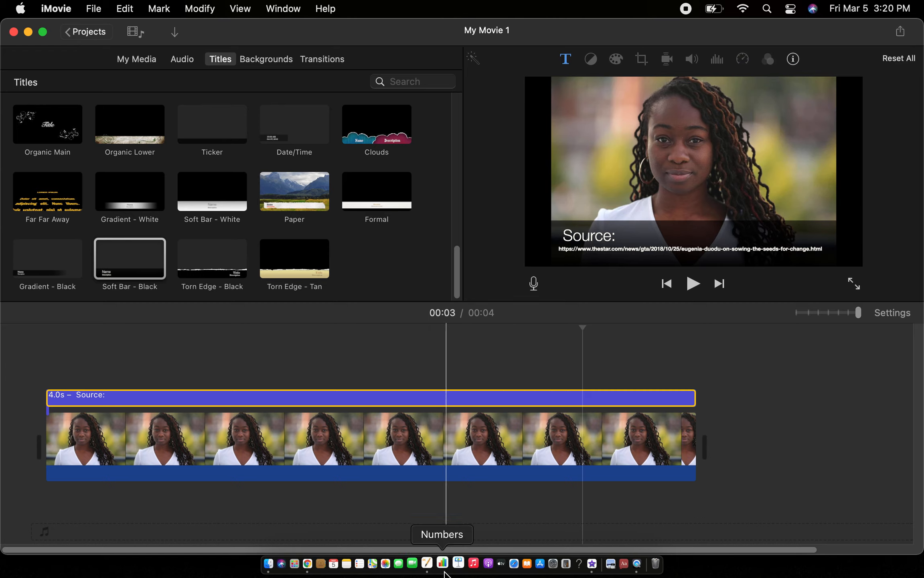
Step: Switch to Keynote and create a new wide presentation with the Basic White theme
click(457, 570)
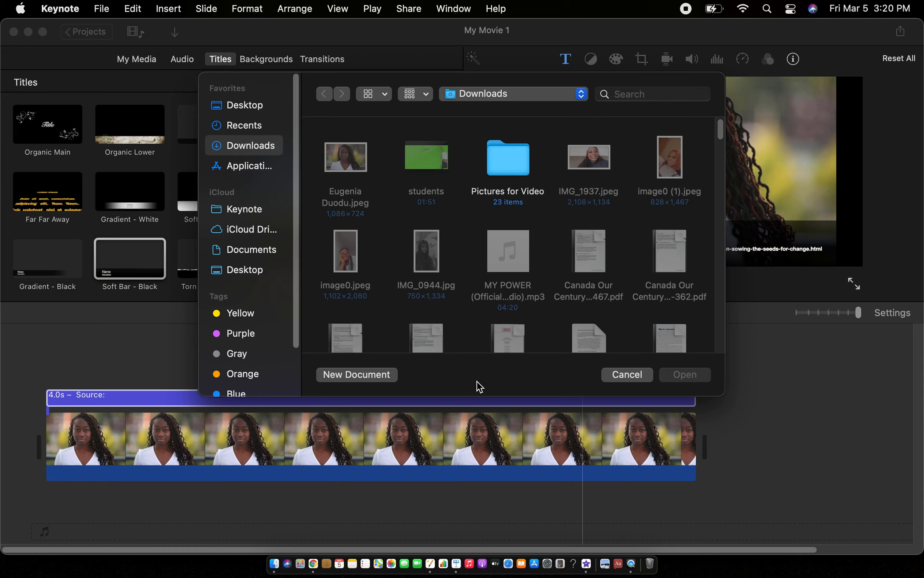
click(381, 377)
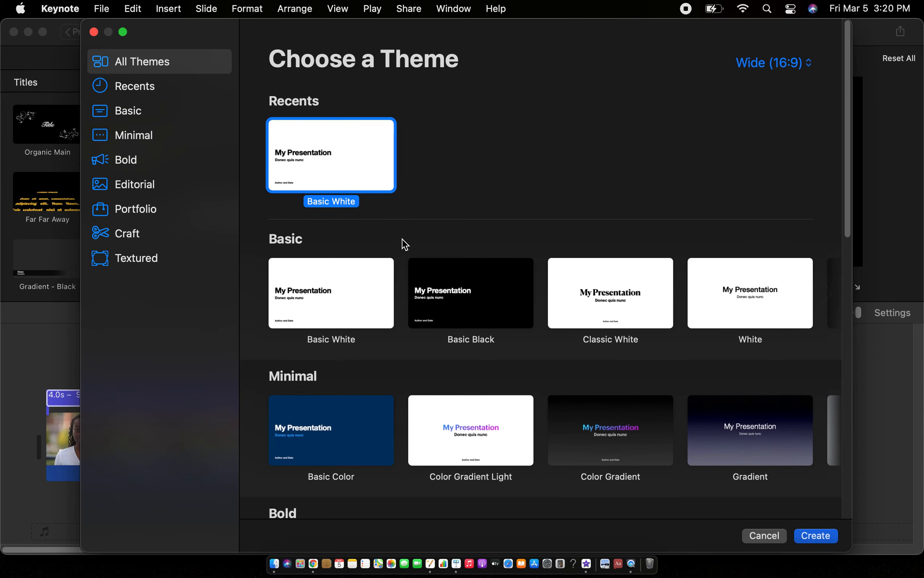
click(816, 537)
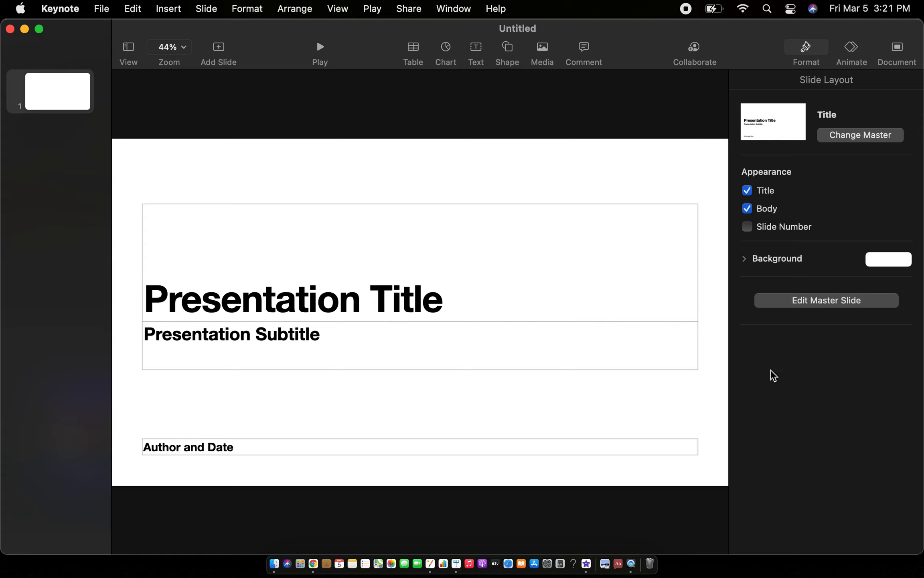
Step: Fill the slide background with light green and remove the title, subtitle and author placeholders
click(904, 262)
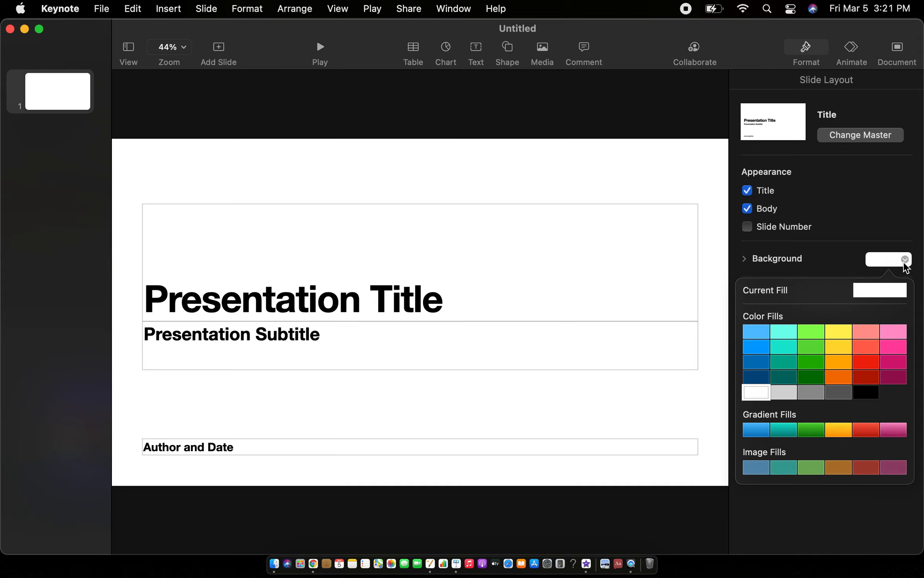
click(808, 338)
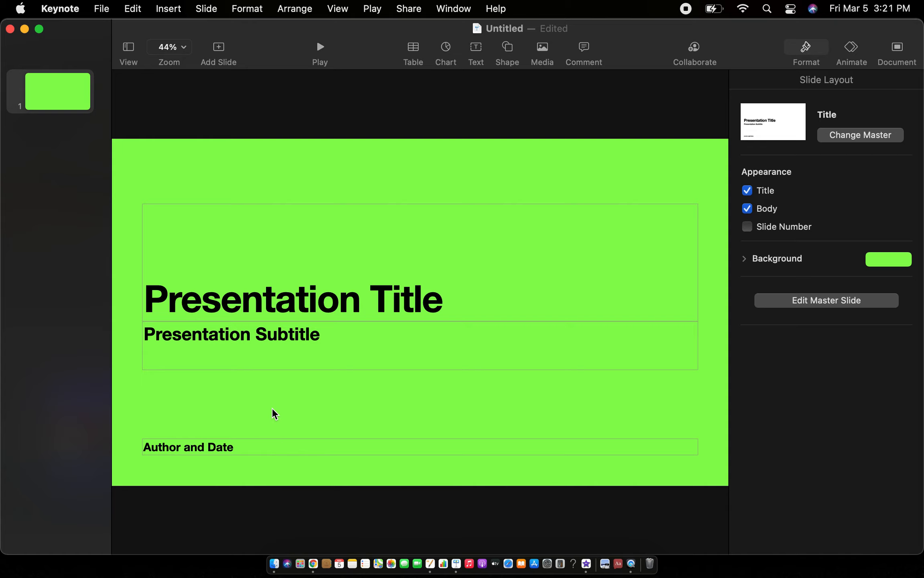
drag(133, 174, 545, 463)
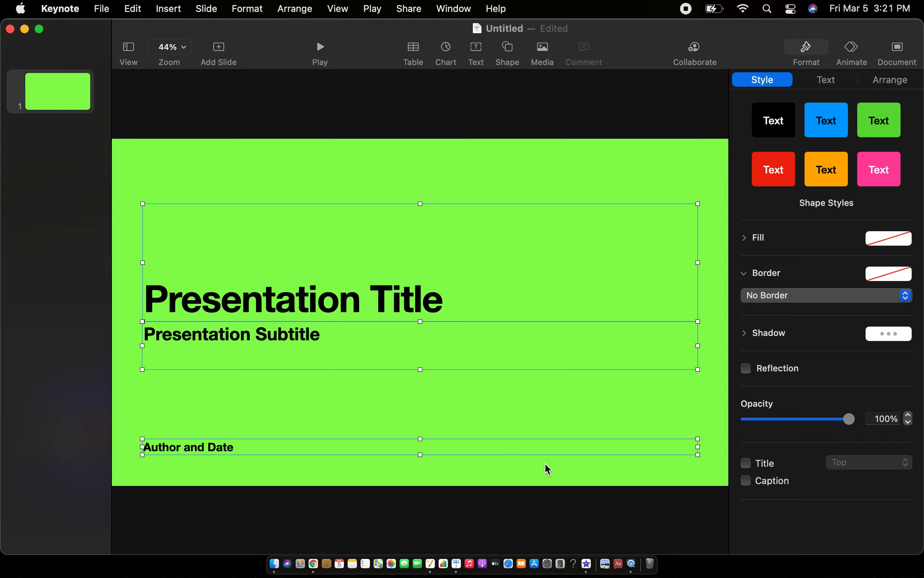
right_click(471, 262)
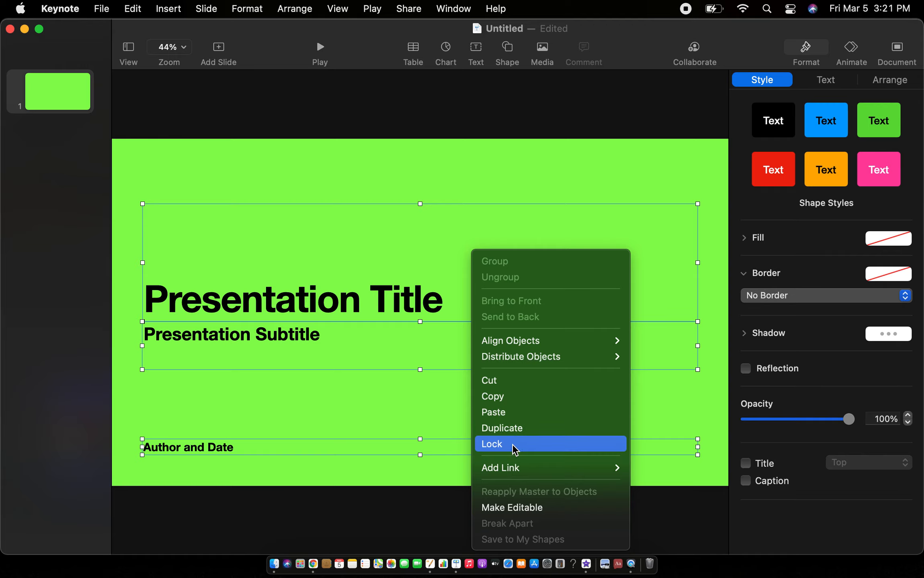
click(526, 382)
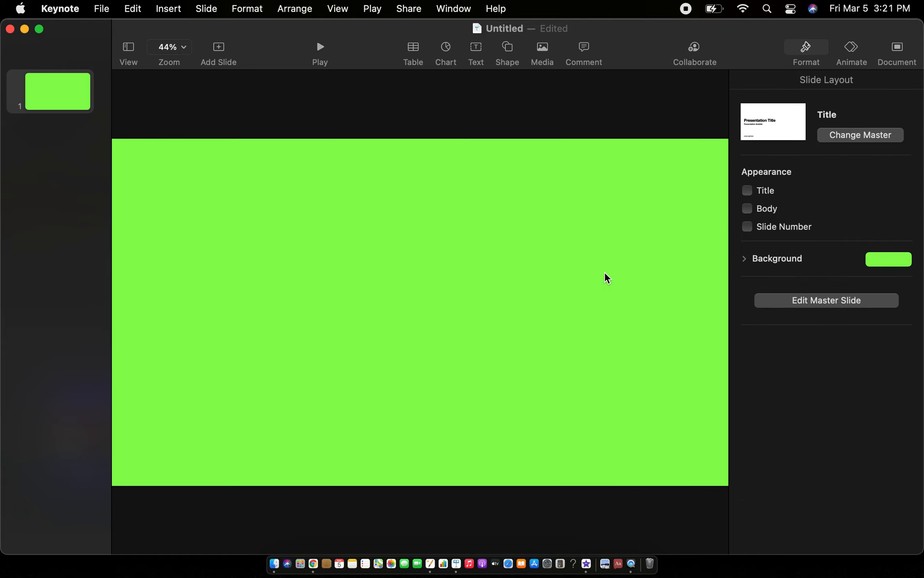
Step: Add a text box in the Fact paragraph style to the slide and make it read "Eugenia Duodu"
click(475, 52)
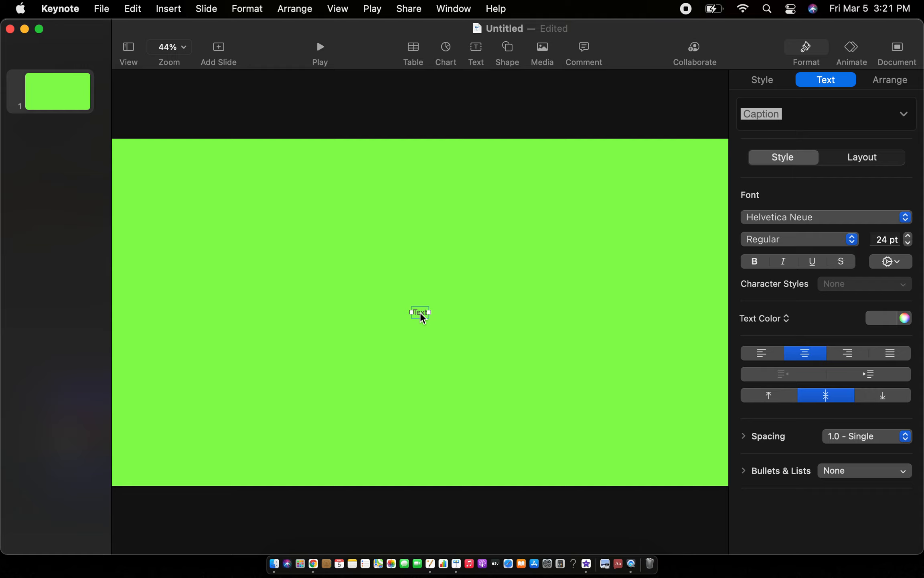
click(905, 116)
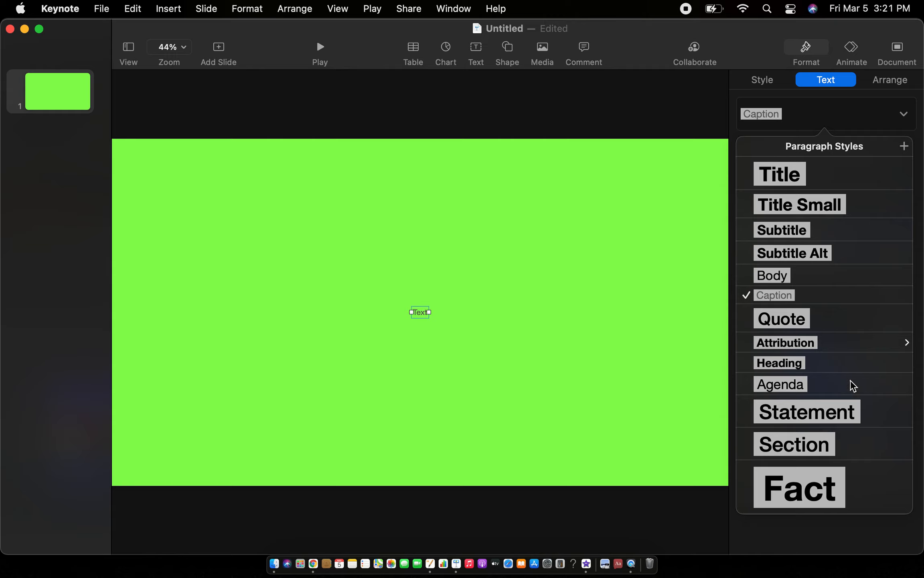
click(831, 494)
double_click(414, 324)
key(BackSpace)
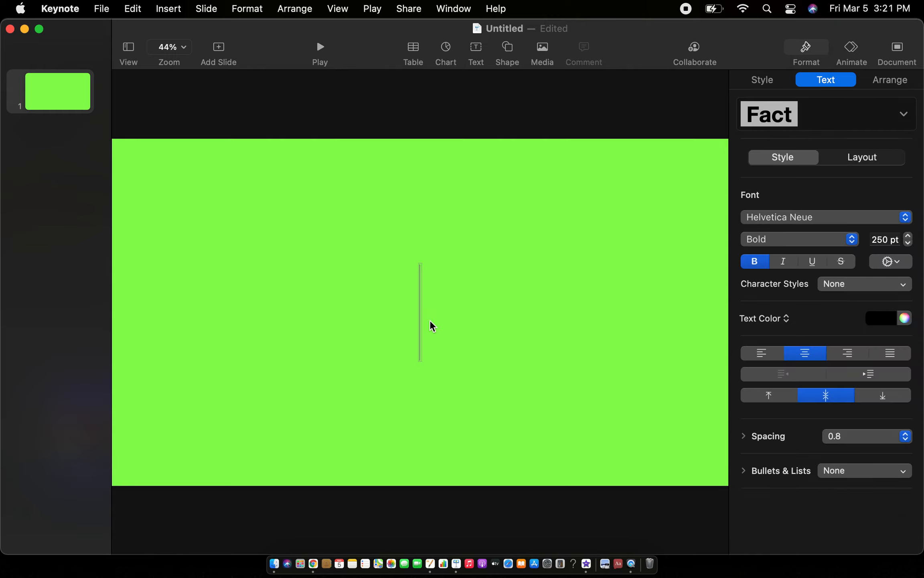
text(Eugenuia)
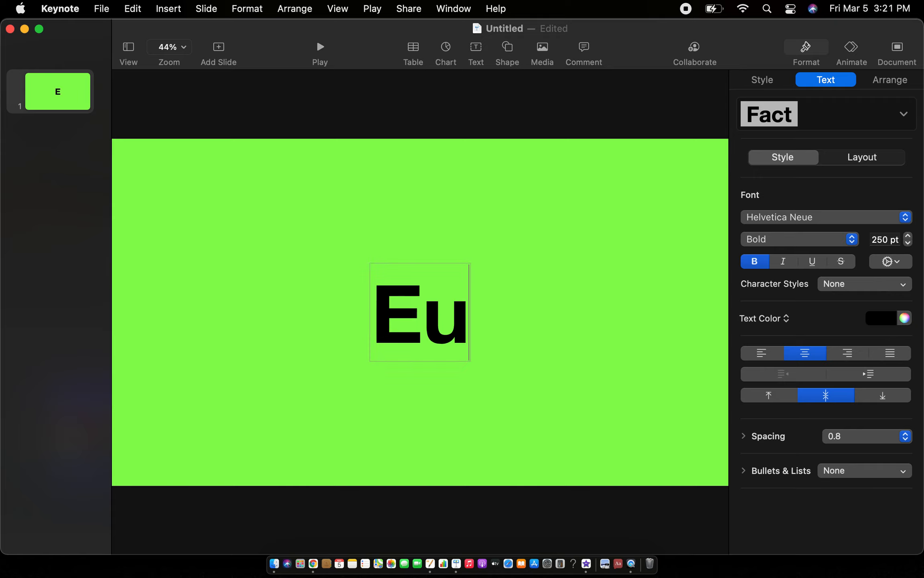
key(BackSpace)
key(BackSpace)
key(BackSpace)
text(ia Duodu)
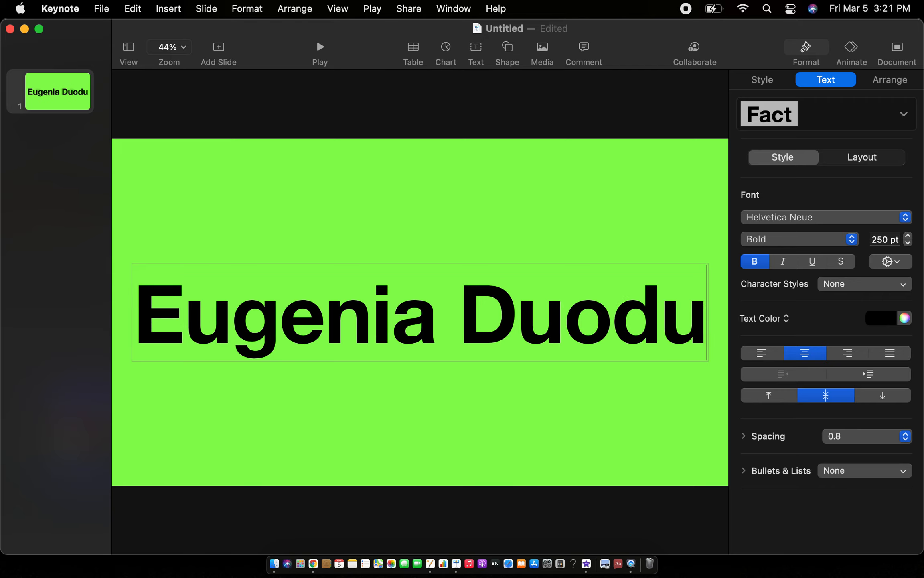
click(450, 391)
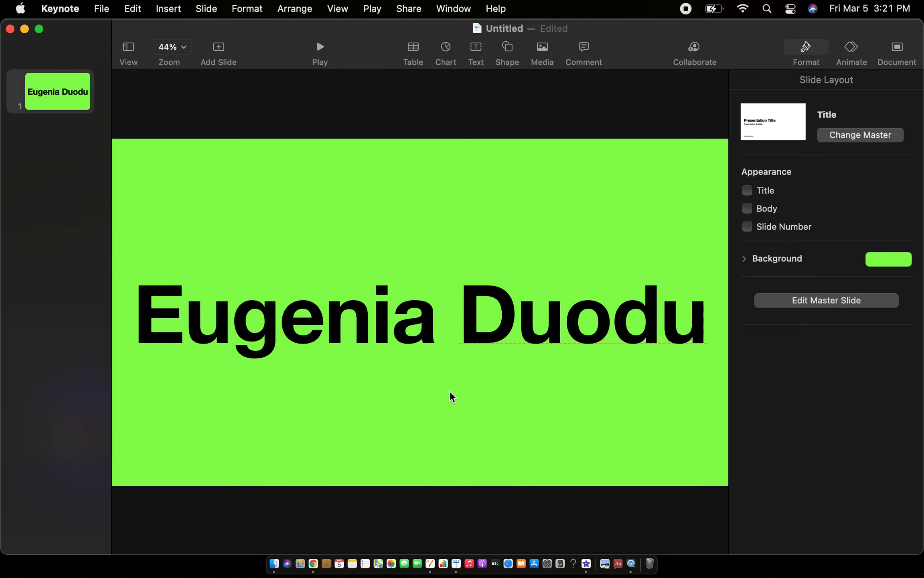
Step: Narrow the name's text box to less than half the slide's width, checking the space beside the portrait in iMovie
click(602, 299)
drag(709, 311, 501, 344)
key(ctrl+Up)
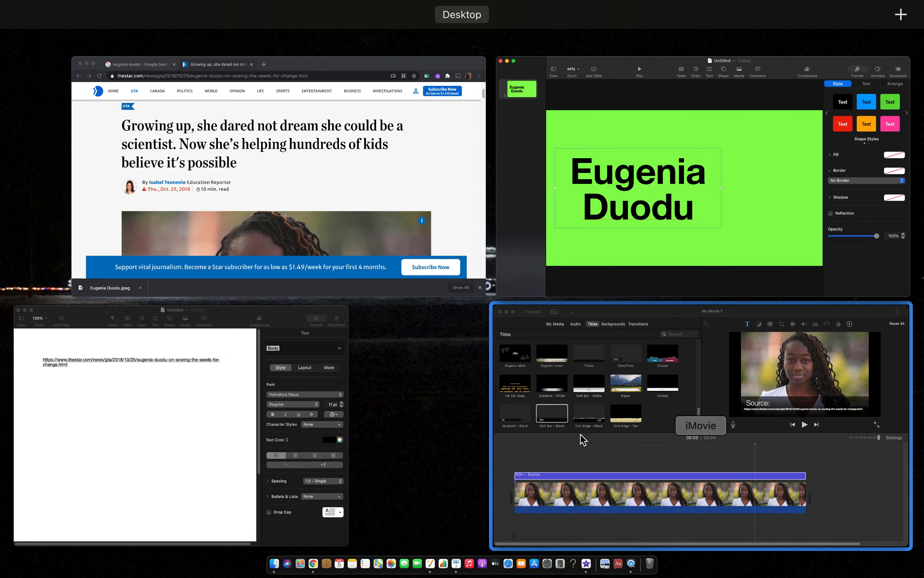
click(738, 394)
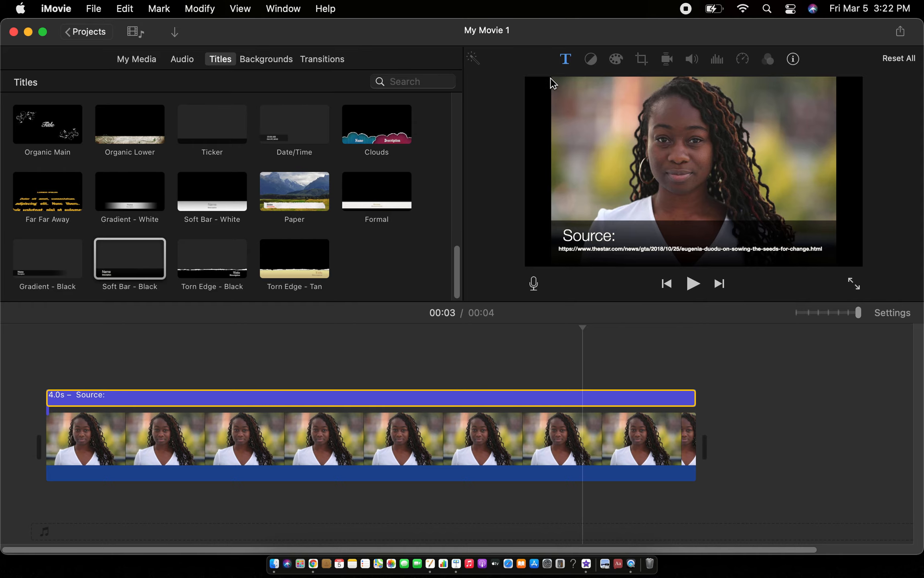
key(ctrl+Up)
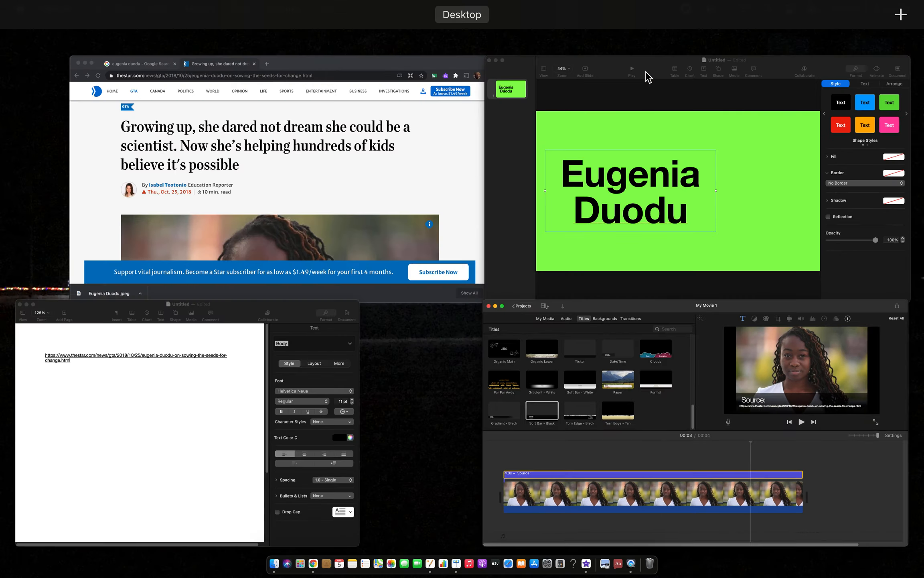
click(644, 196)
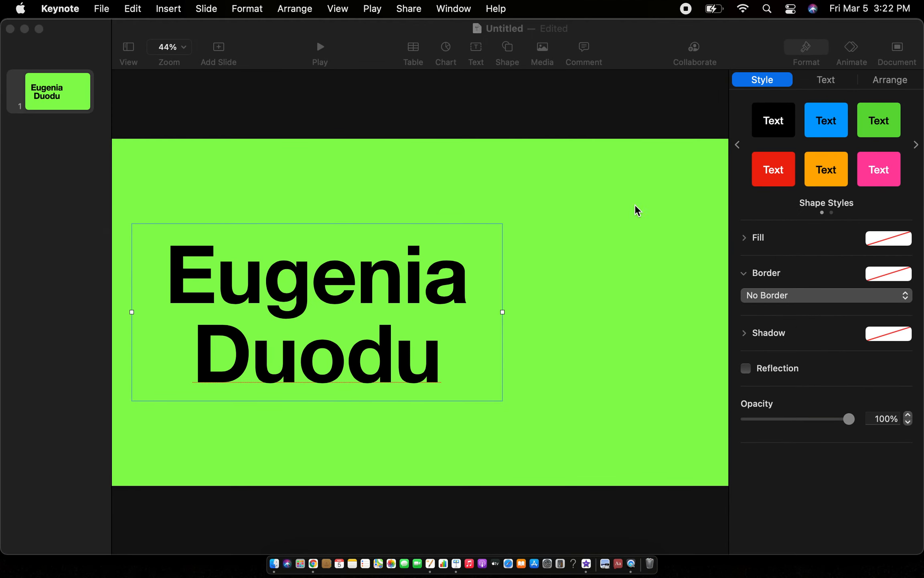
drag(502, 311, 392, 317)
Step: Apply the Statement paragraph style to the whole name text
click(378, 411)
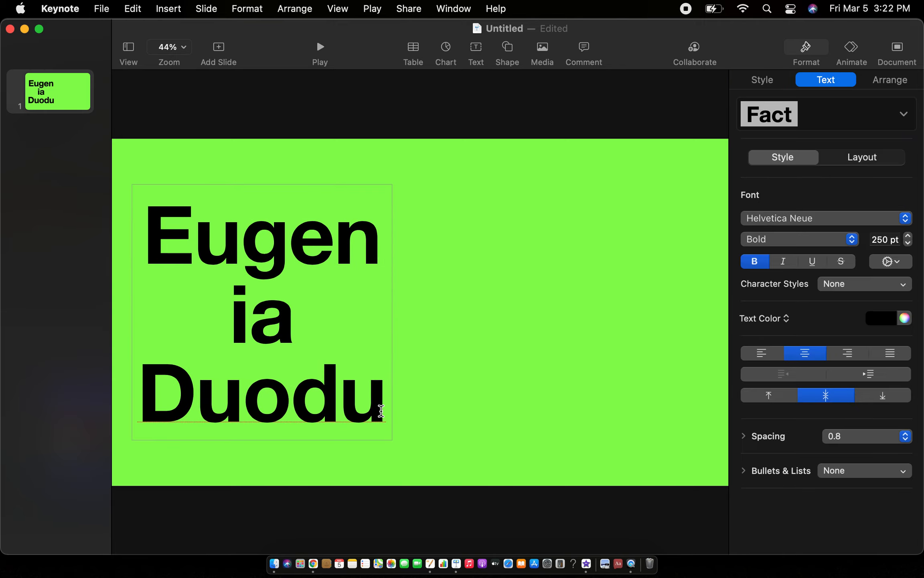
drag(378, 408, 157, 258)
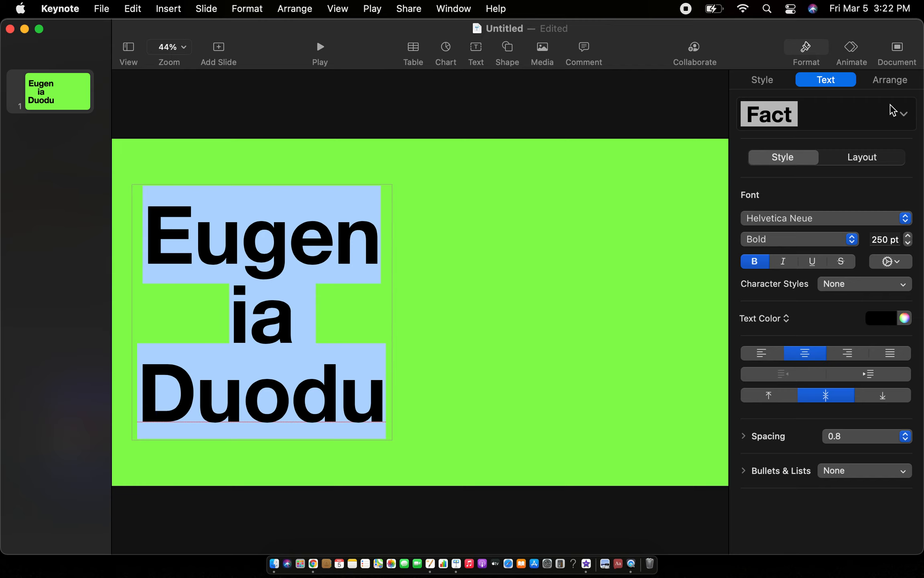
click(902, 114)
click(842, 415)
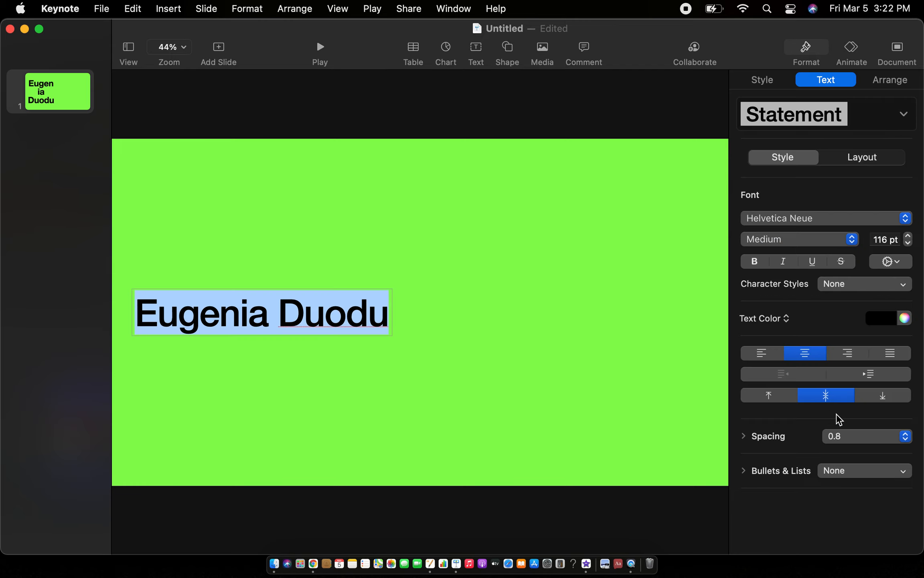
Step: Move the name's text box straight up to the upper-left part of the slide
click(273, 317)
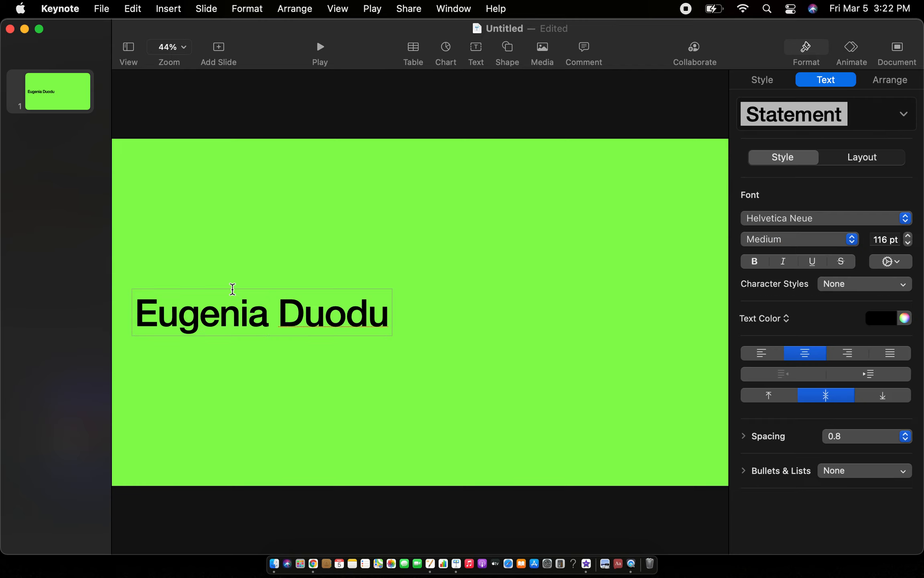
click(226, 246)
click(221, 301)
drag(230, 289, 231, 163)
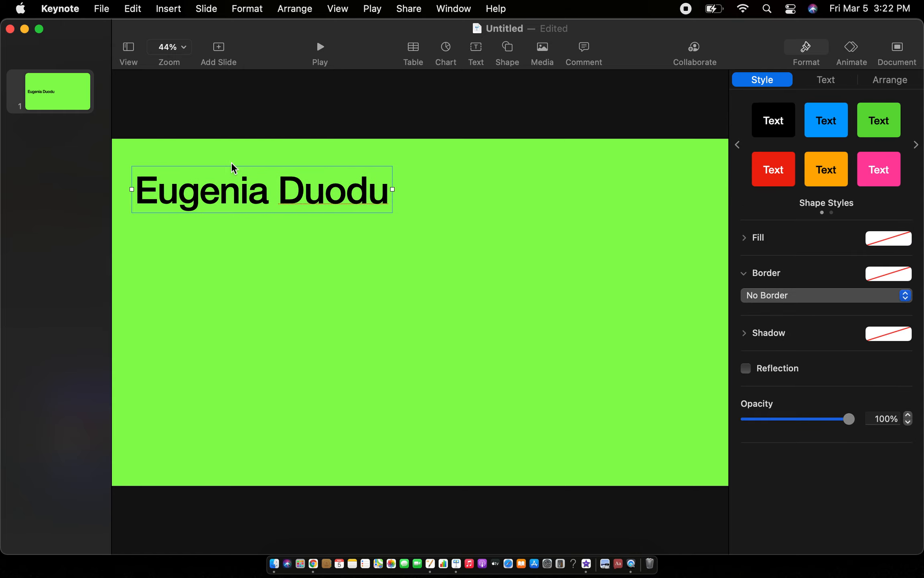
Step: Break the name so "Duodu" sits on a second line, and shift the text box slightly down and to the left
click(280, 190)
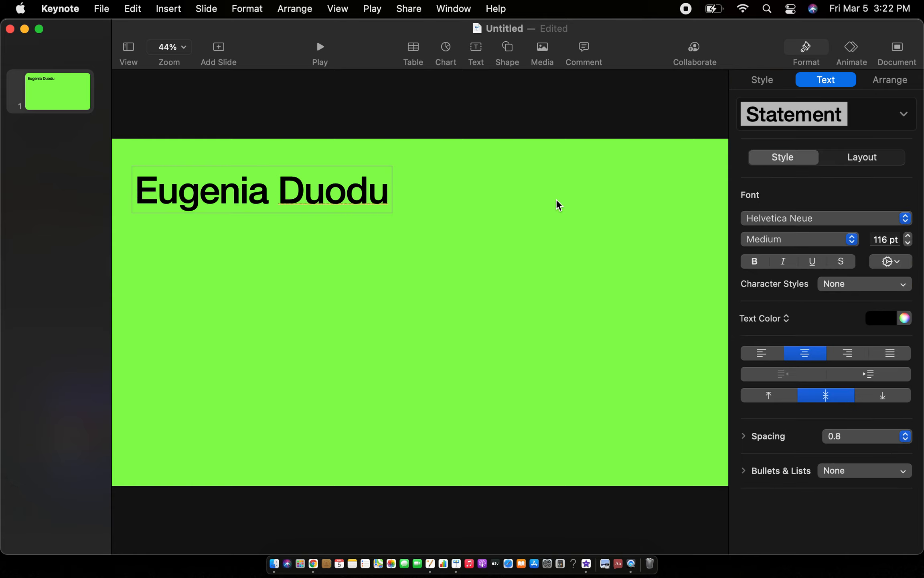
key(Return)
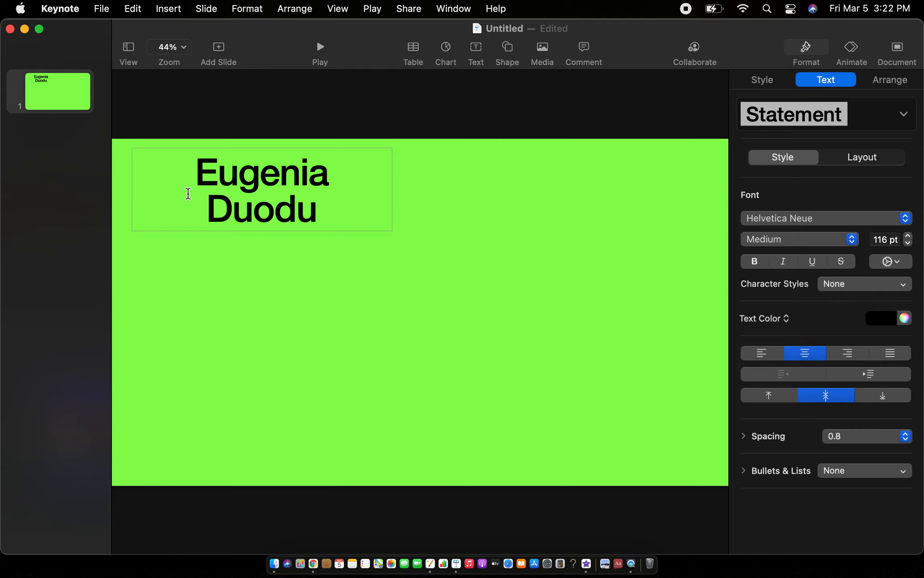
click(455, 227)
click(351, 181)
drag(350, 182, 338, 202)
Step: Check the space beside the portrait in iMovie and move the name's text box to the slide's left edge in Keynote
key(ctrl+Up)
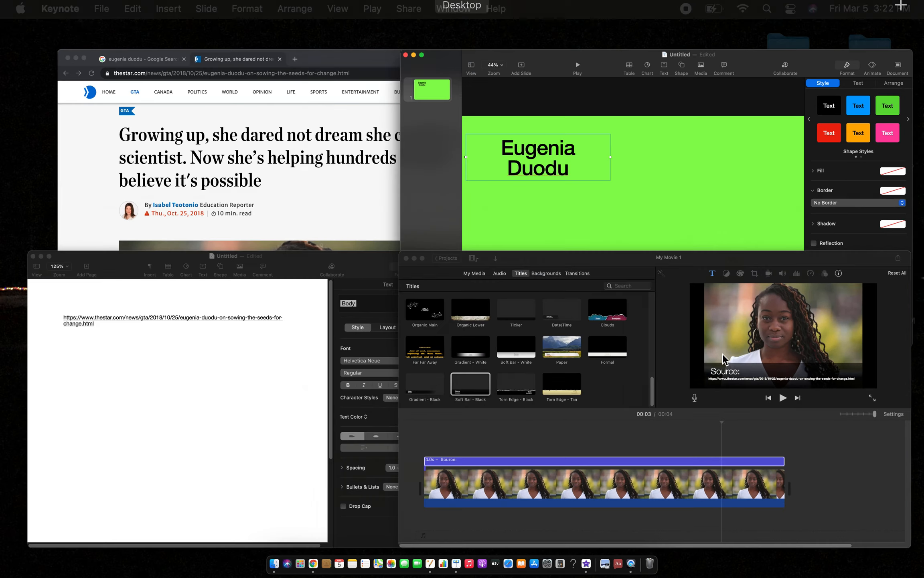
click(732, 365)
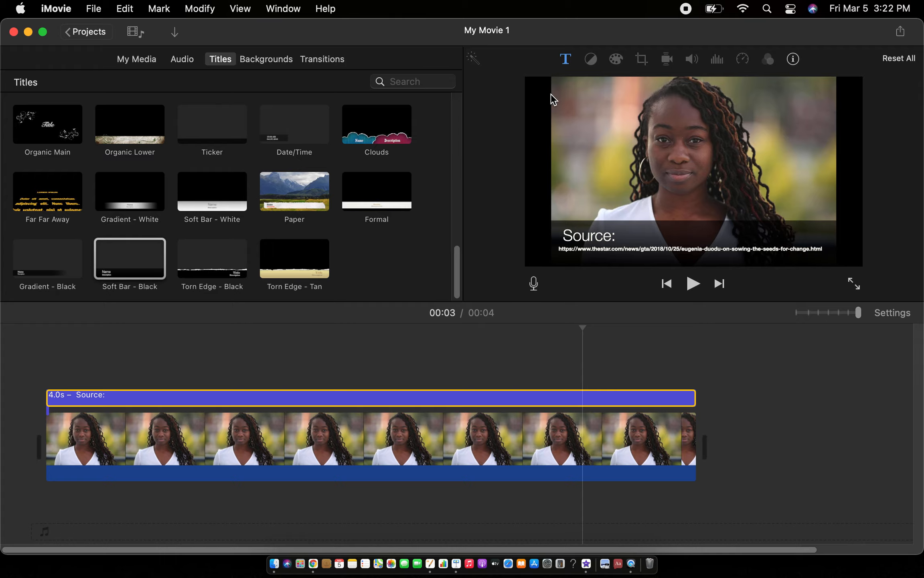
key(ctrl+Up)
click(643, 156)
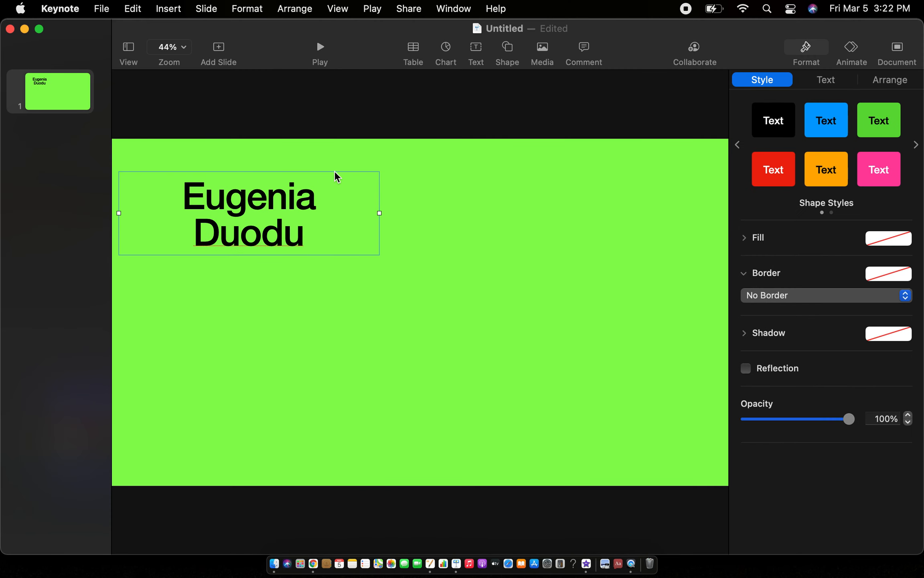
drag(334, 170, 327, 175)
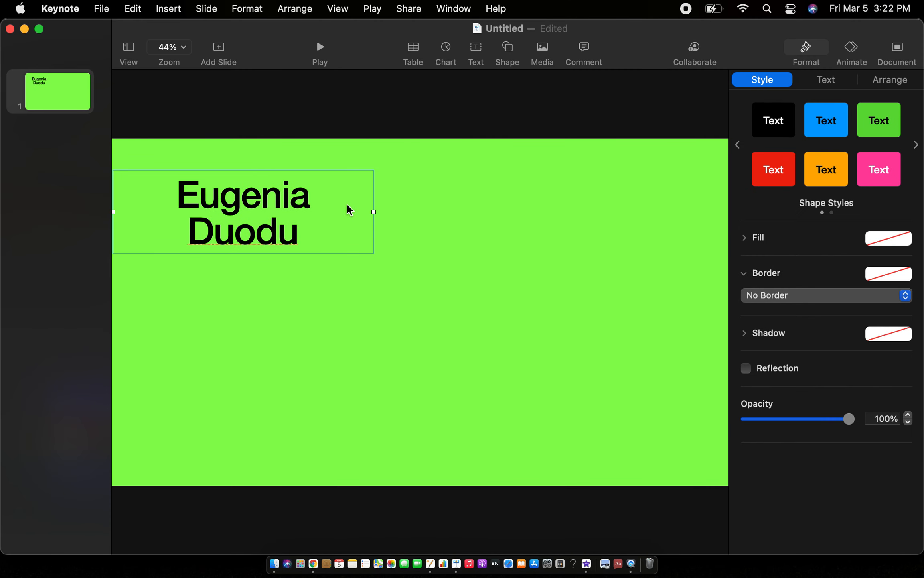
Step: Select the whole name text and set its text color to white, glancing at the portrait in the window overview beforehand
click(317, 221)
key(cmd+a)
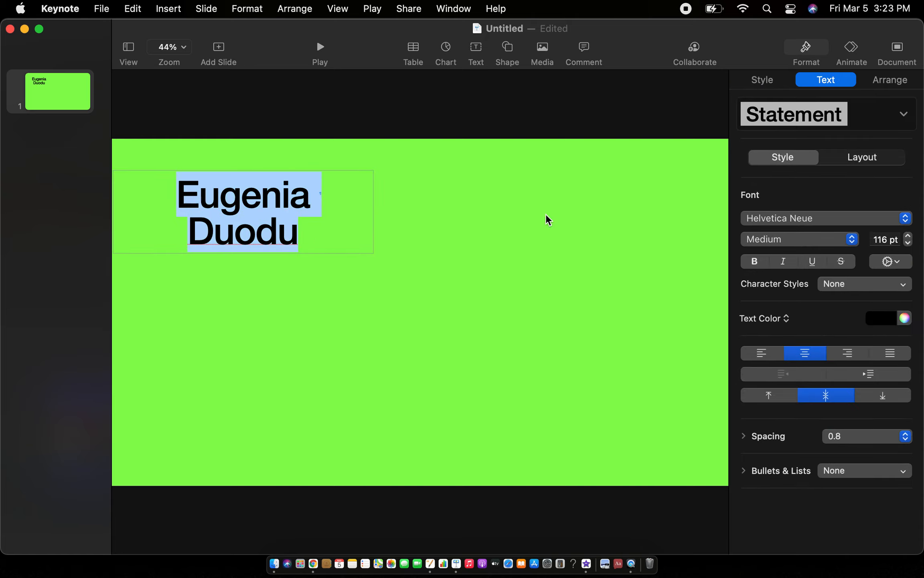
click(891, 321)
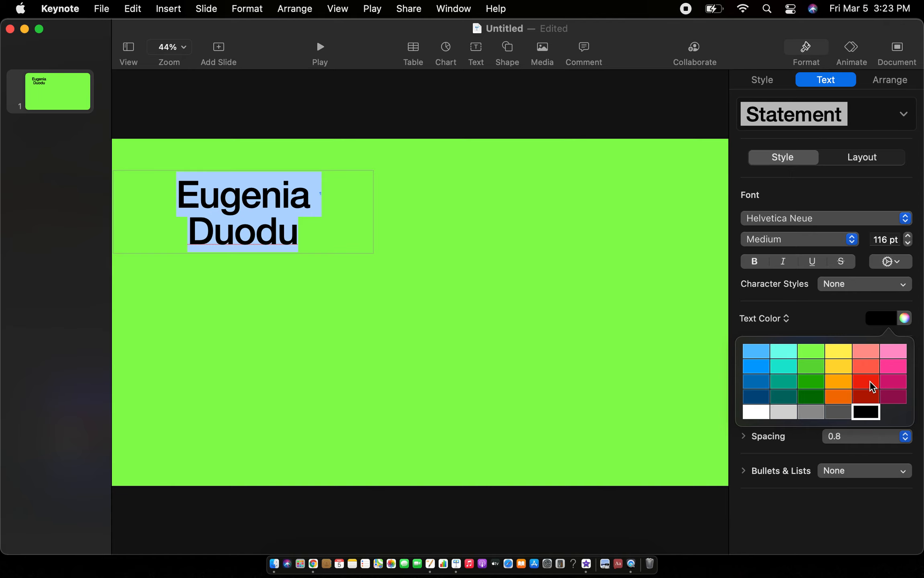
key(ctrl+Up)
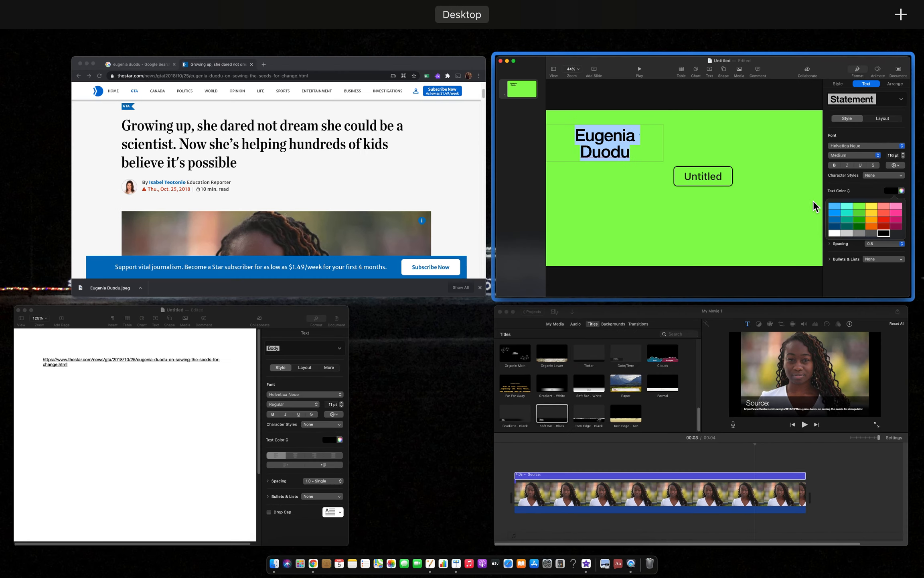
click(856, 197)
click(756, 412)
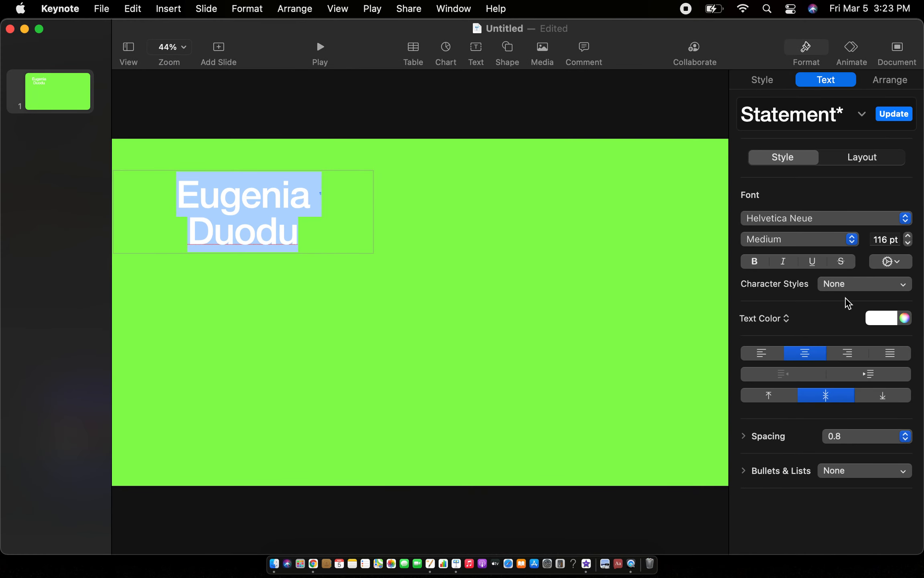
Step: Add a black outline to the name text and set its thickness to 5 pt
click(897, 265)
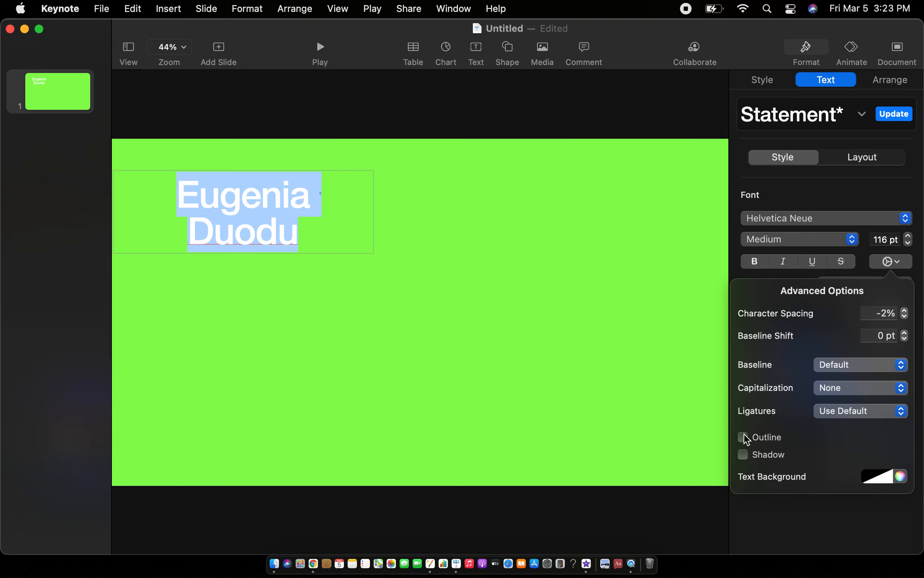
click(742, 439)
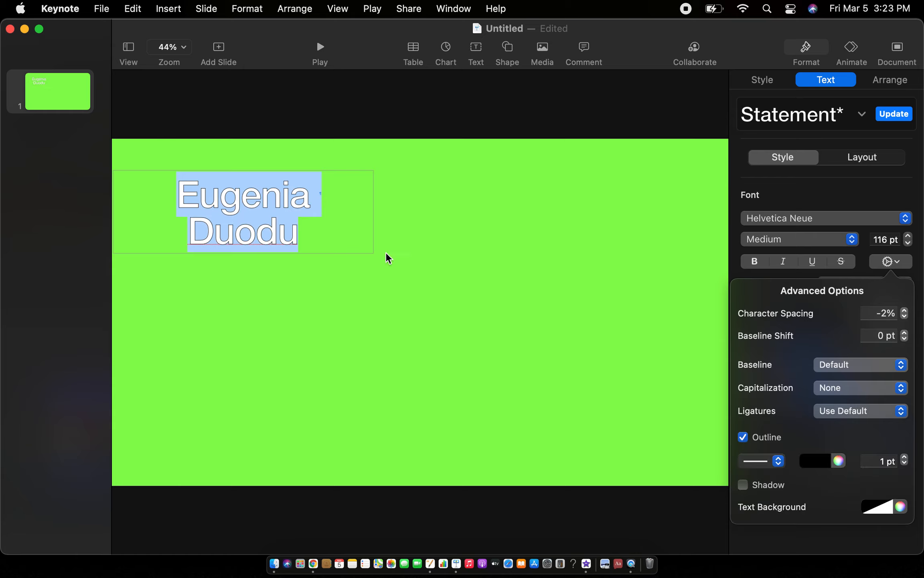
click(905, 458)
click(905, 458)
click(905, 458)
click(905, 457)
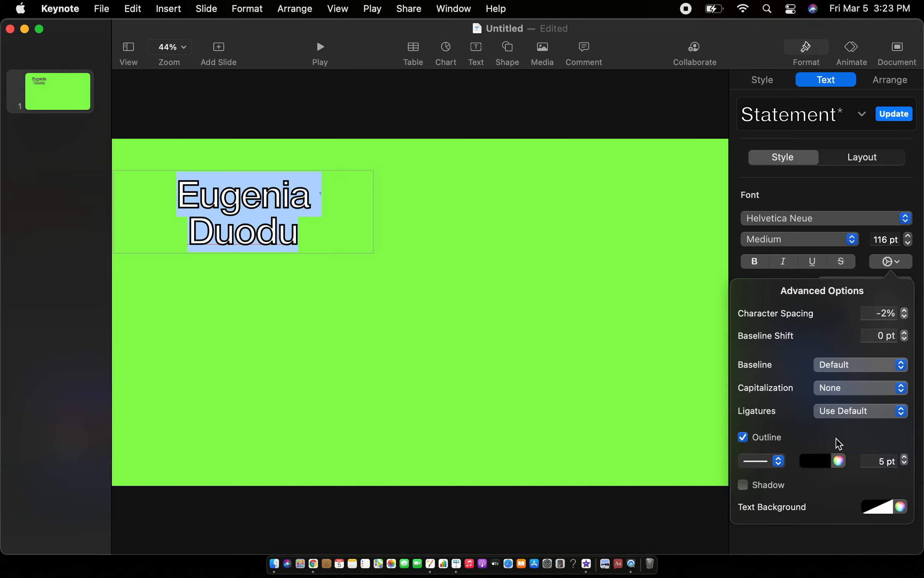
Step: Add a black shadow to the name text with 5 pt blur, 10 pt offset and a 127° angle
click(743, 484)
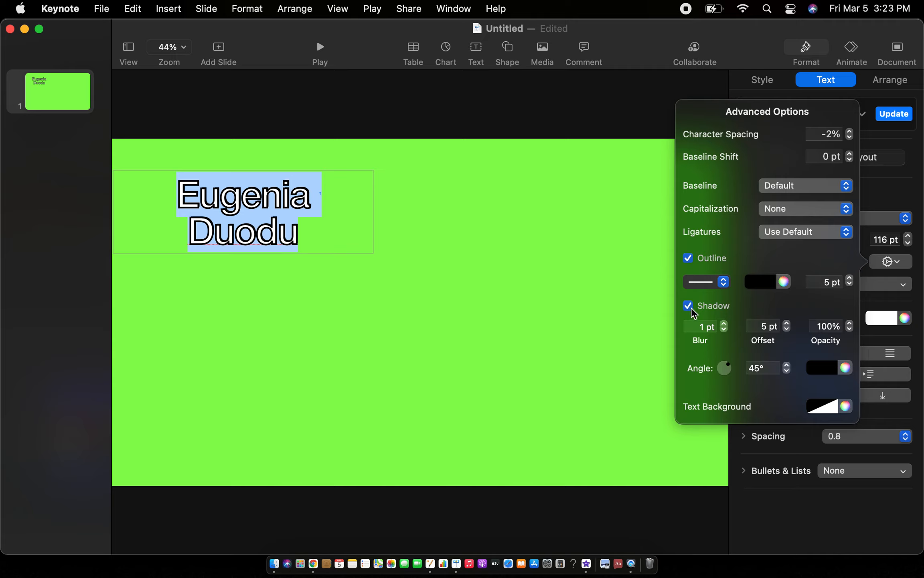
click(787, 323)
click(787, 323)
click(787, 323)
click(787, 323)
click(787, 323)
click(724, 323)
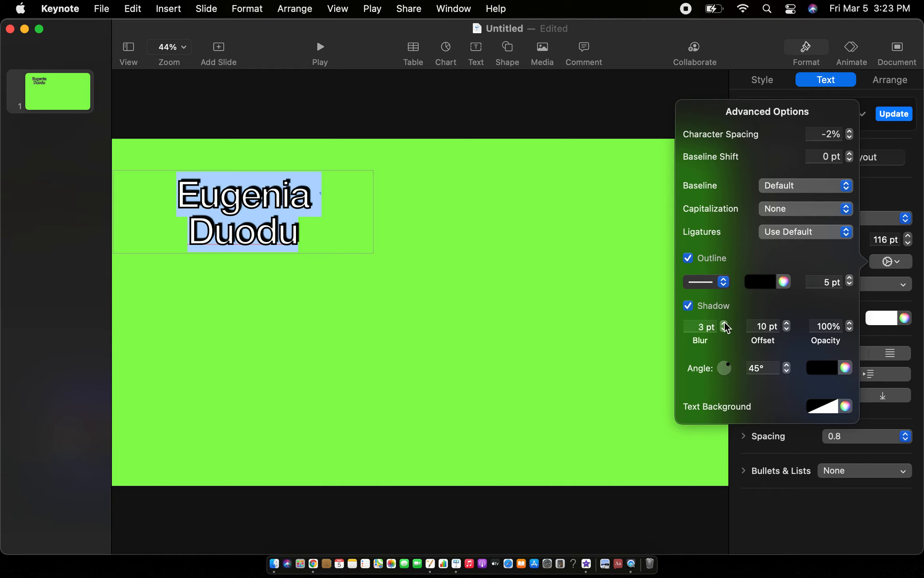
click(727, 366)
drag(730, 371, 718, 361)
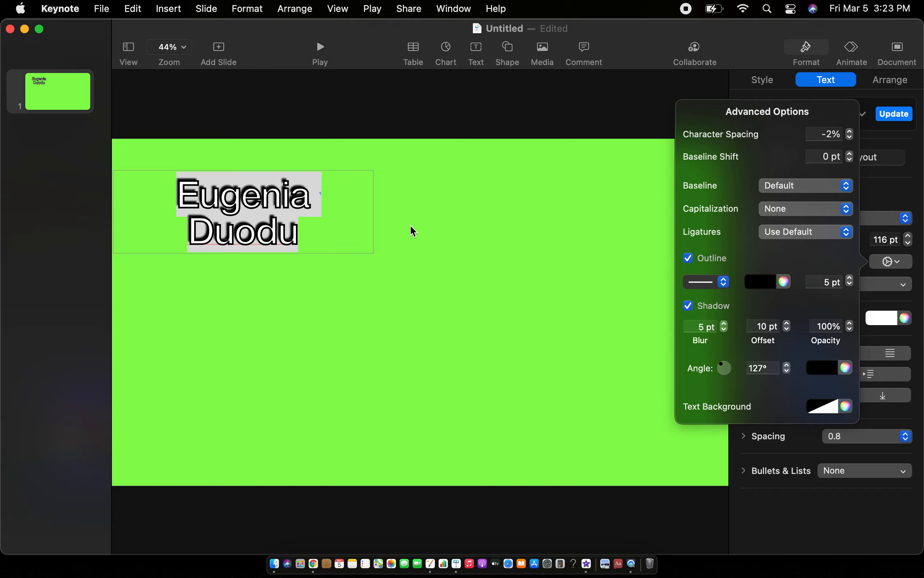
Step: Increase the name text's character spacing to 4% and deselect the text
click(850, 132)
click(849, 131)
click(850, 131)
click(850, 131)
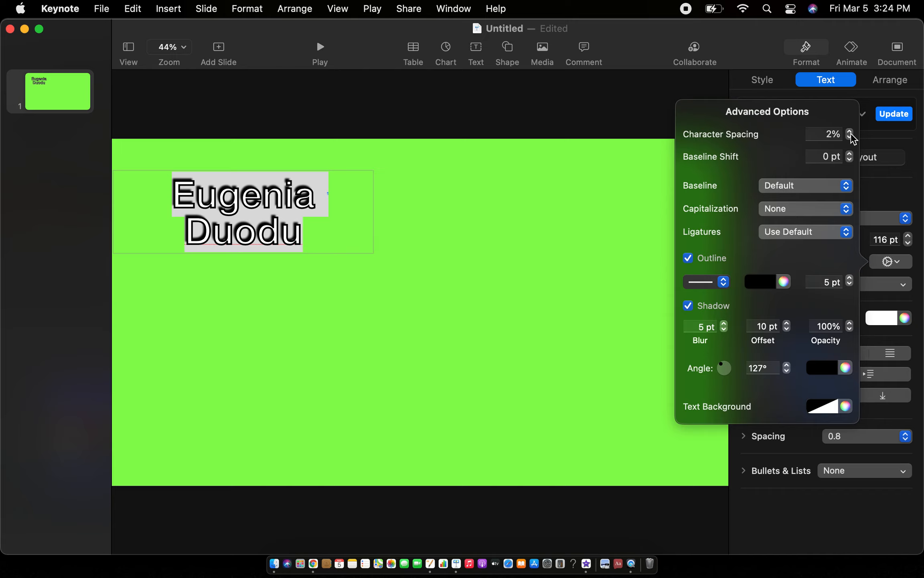
click(850, 132)
click(850, 132)
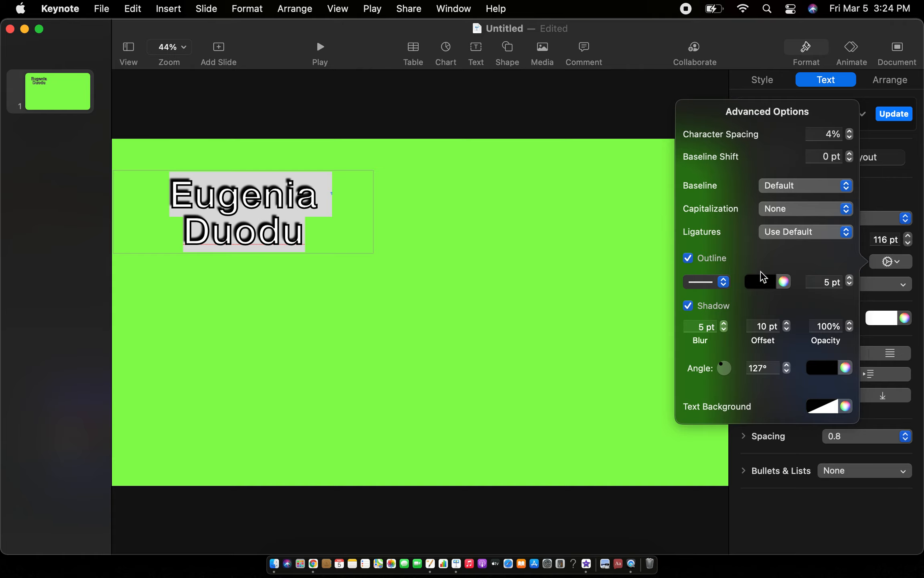
click(484, 261)
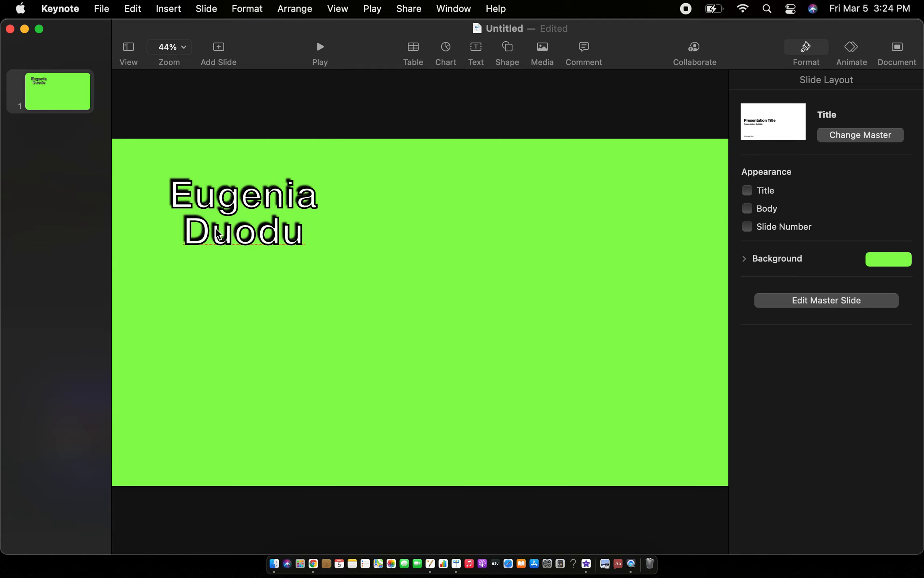
Step: Preview and browse the build-in effects for the name's text box and apply Trace
click(246, 205)
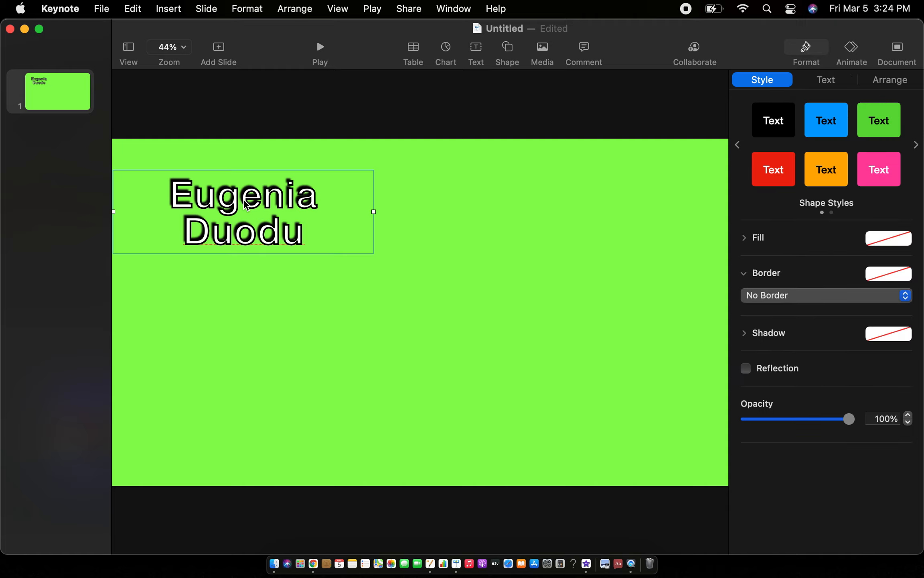
click(852, 60)
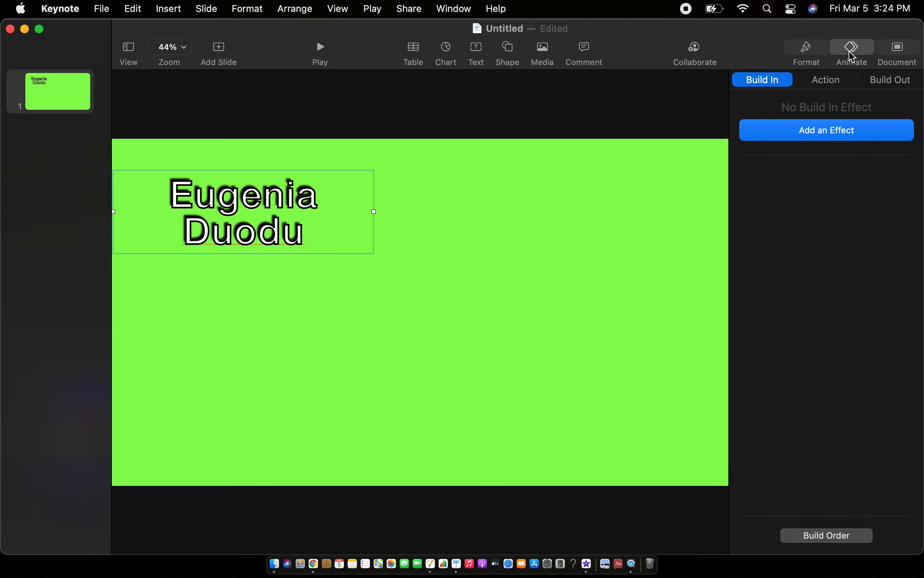
click(836, 132)
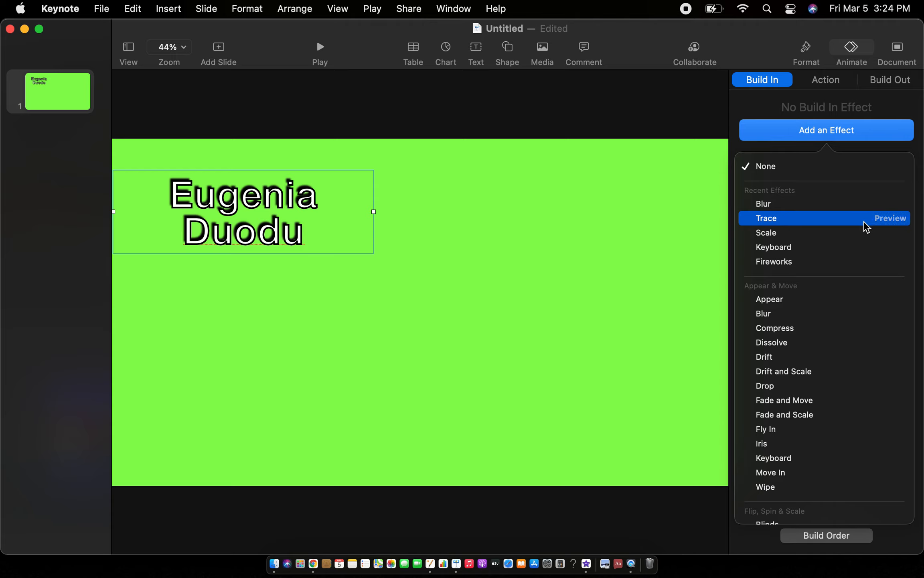
click(891, 218)
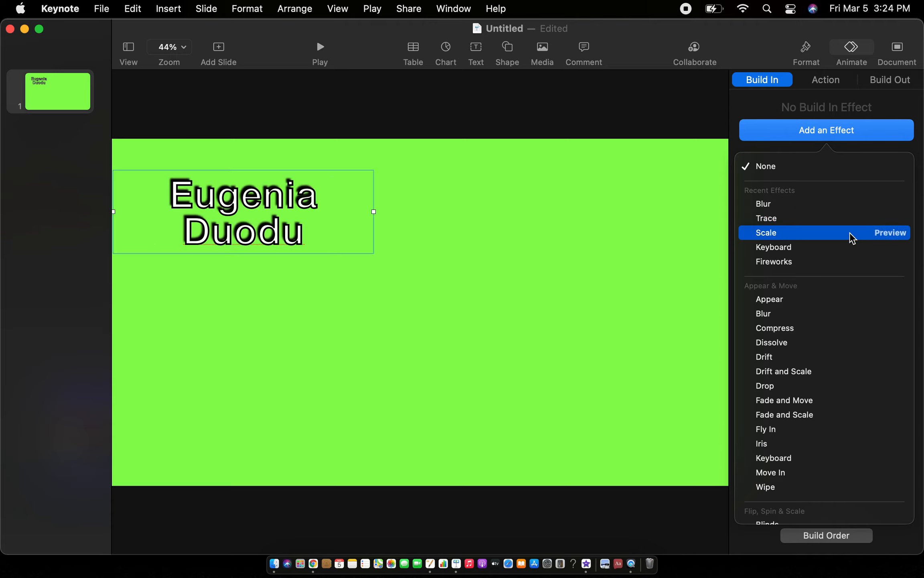
scroll(825, 413, down, 6)
scroll(820, 409, down, 4)
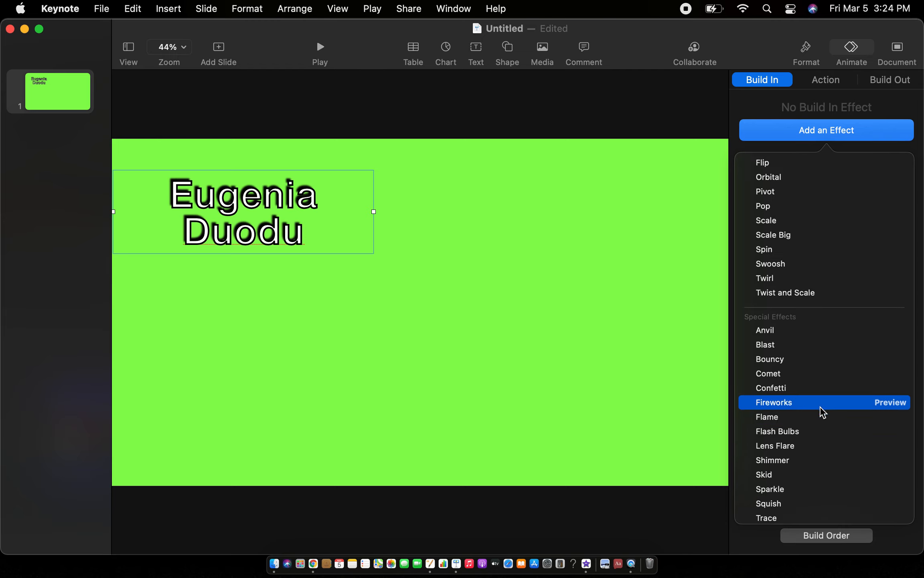
scroll(821, 406, up, 10)
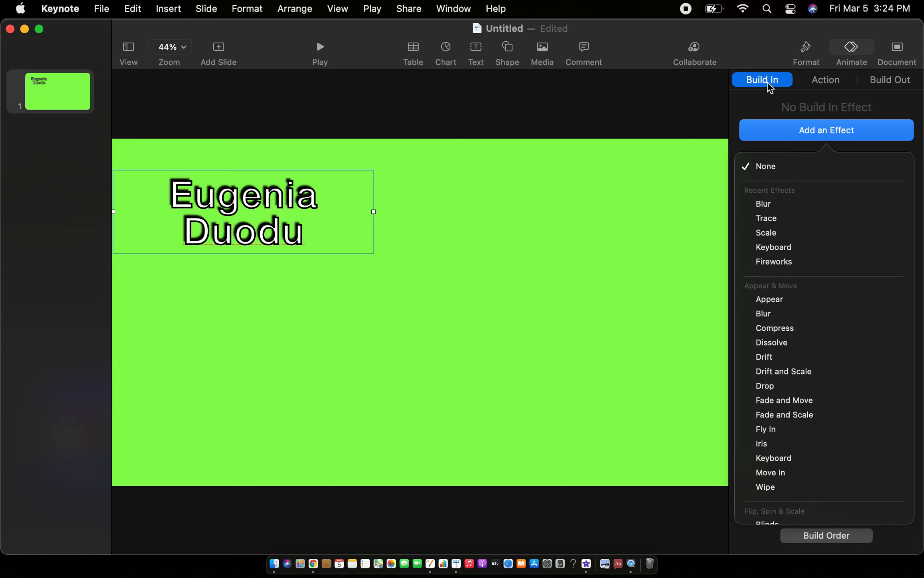
click(764, 218)
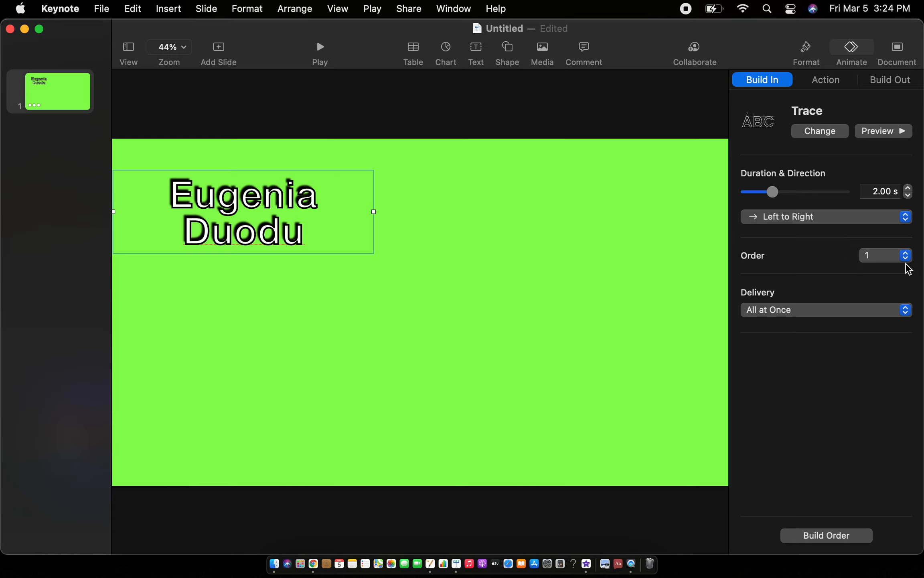
Step: Preview and apply the Blur build-out effect to the name's text box, and shorten its duration to 1.00 s
click(885, 84)
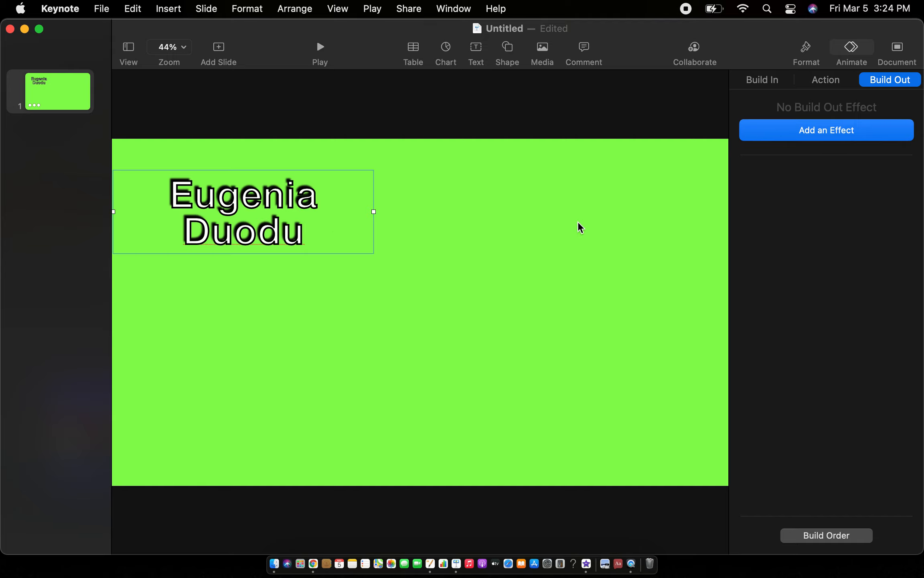
click(809, 132)
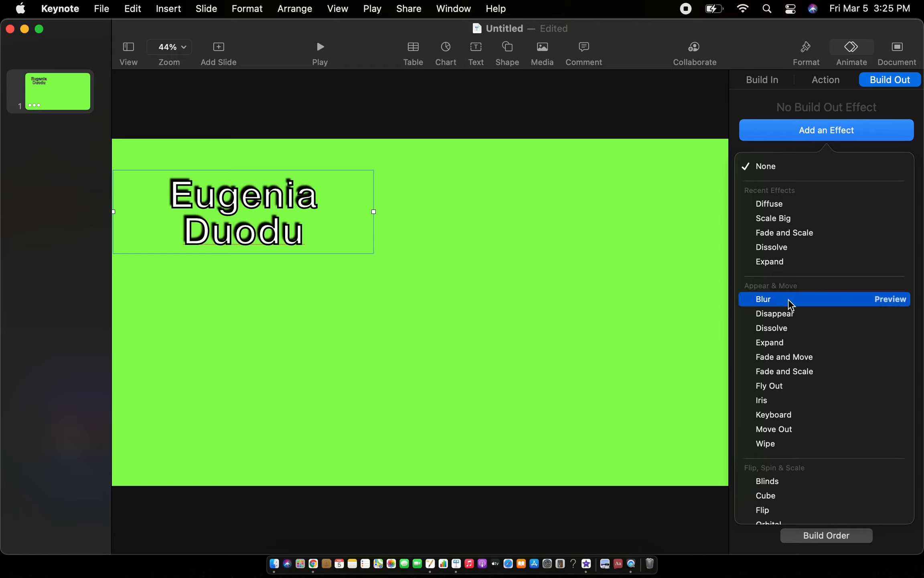
click(882, 298)
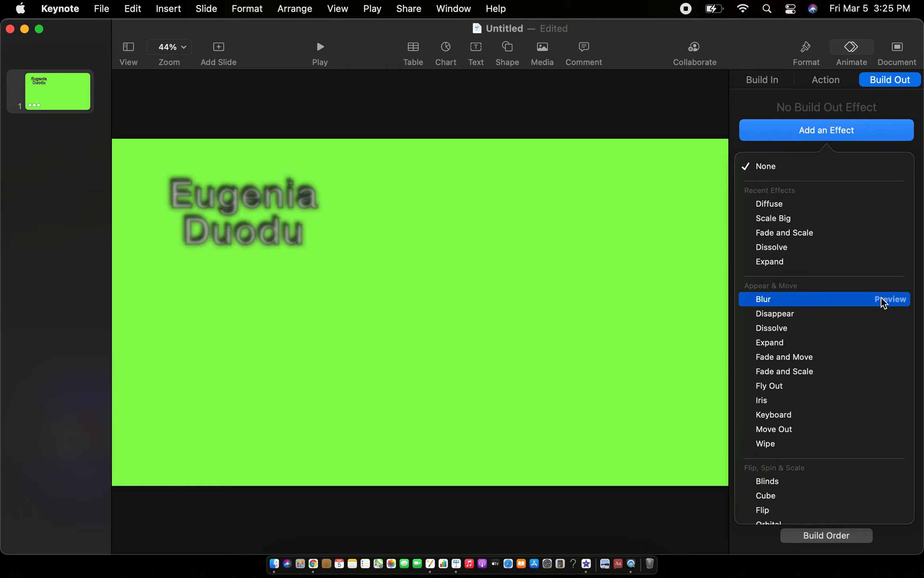
click(784, 300)
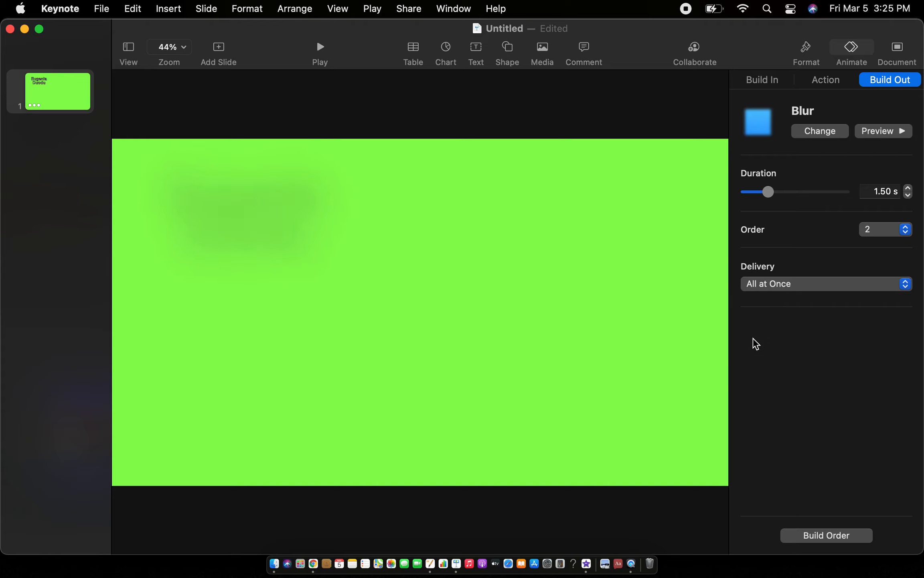
click(909, 196)
click(908, 196)
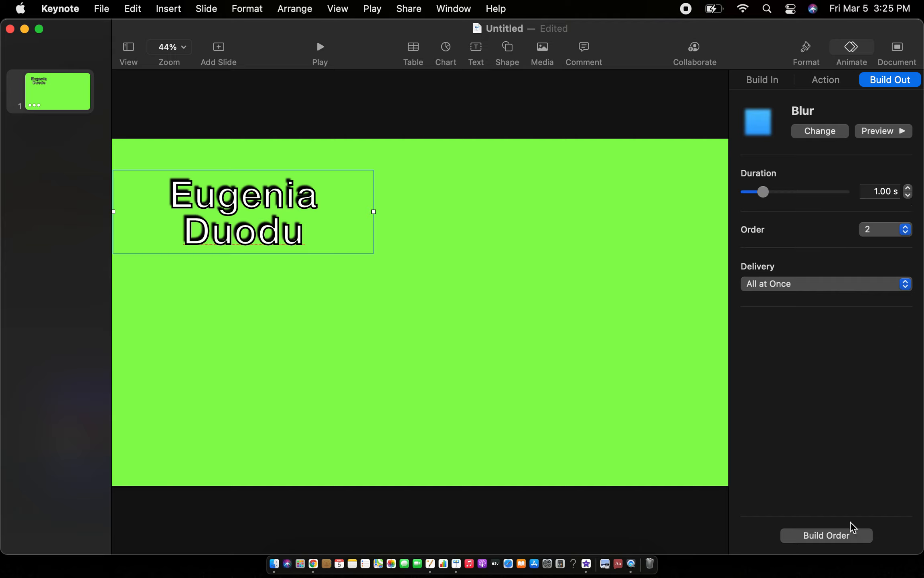
Step: Set the Blur build to start After Build 1 in the build order, and select the Trace build
click(816, 538)
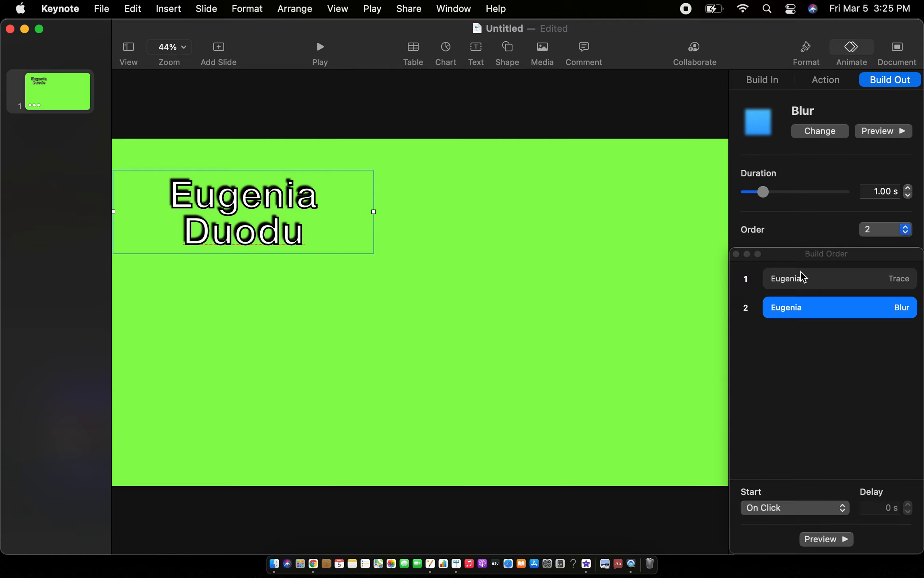
click(821, 283)
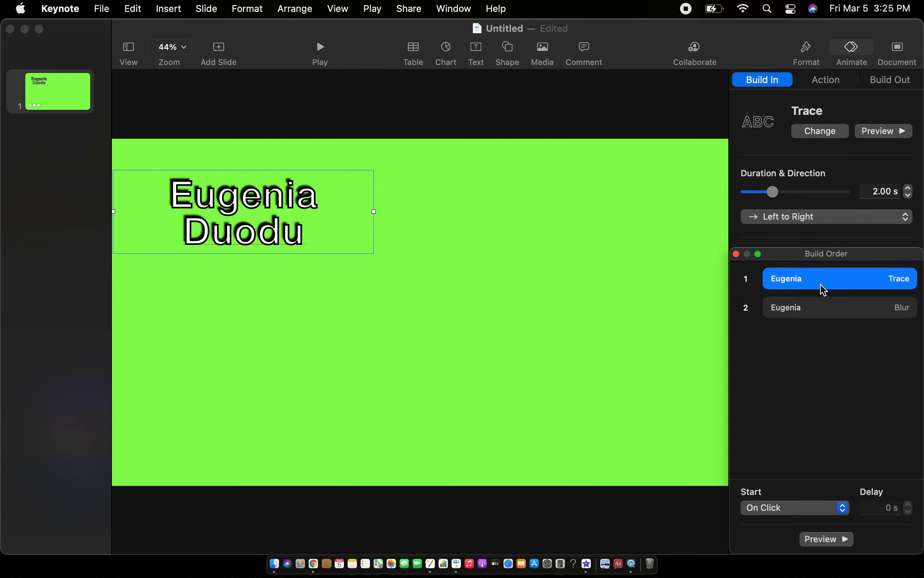
click(831, 311)
click(832, 279)
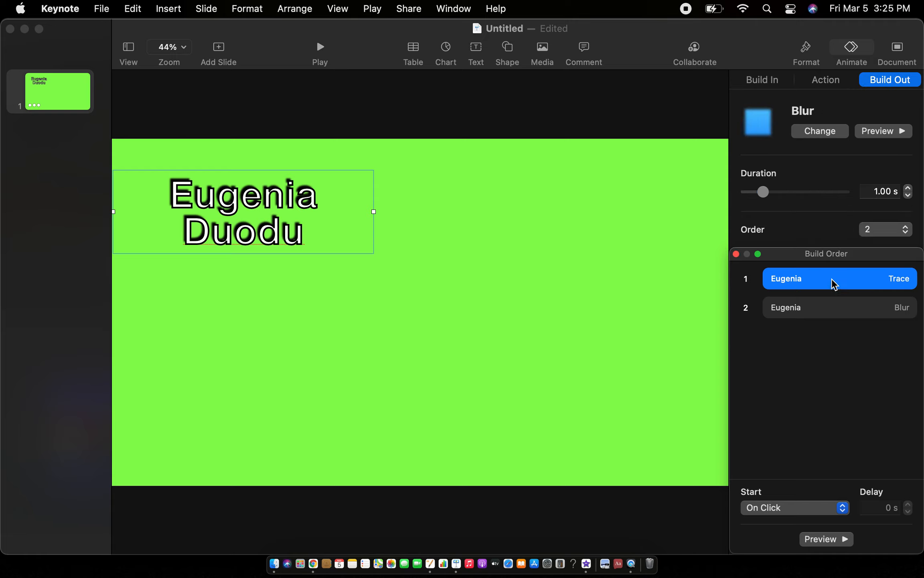
click(806, 507)
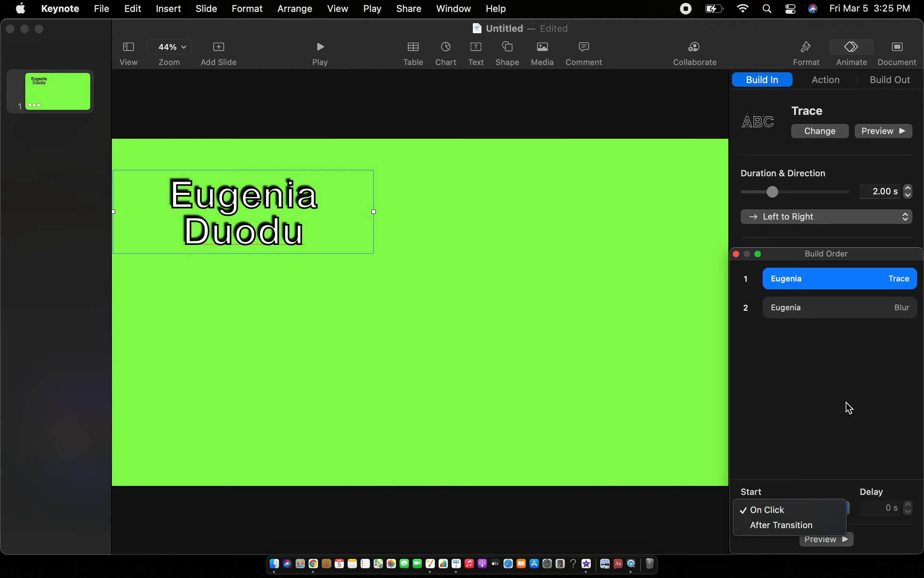
key(Escape)
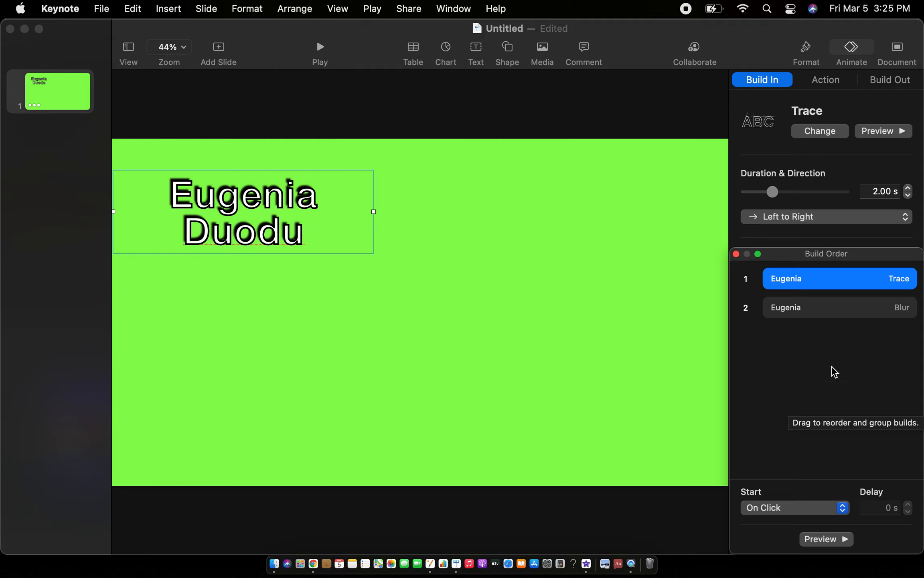
click(822, 313)
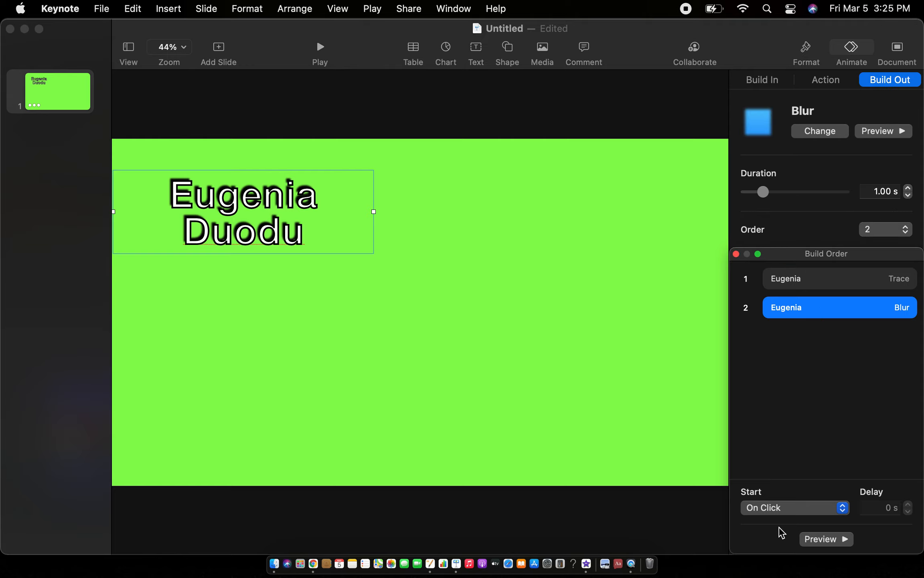
click(788, 509)
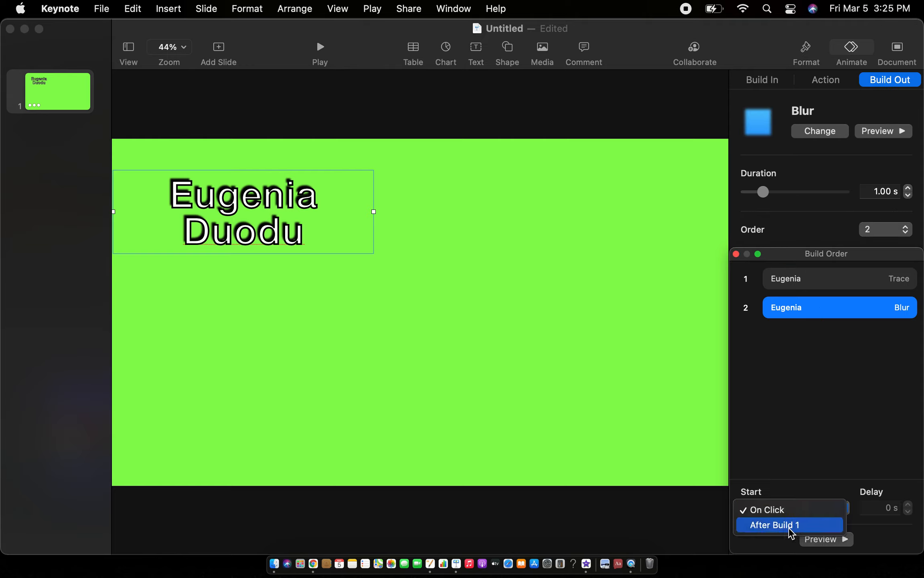
click(791, 525)
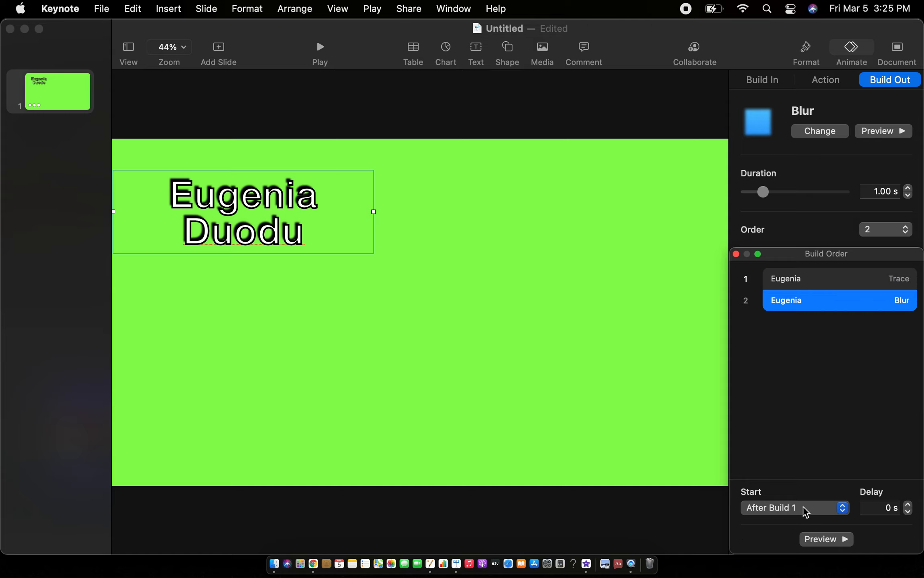
click(873, 386)
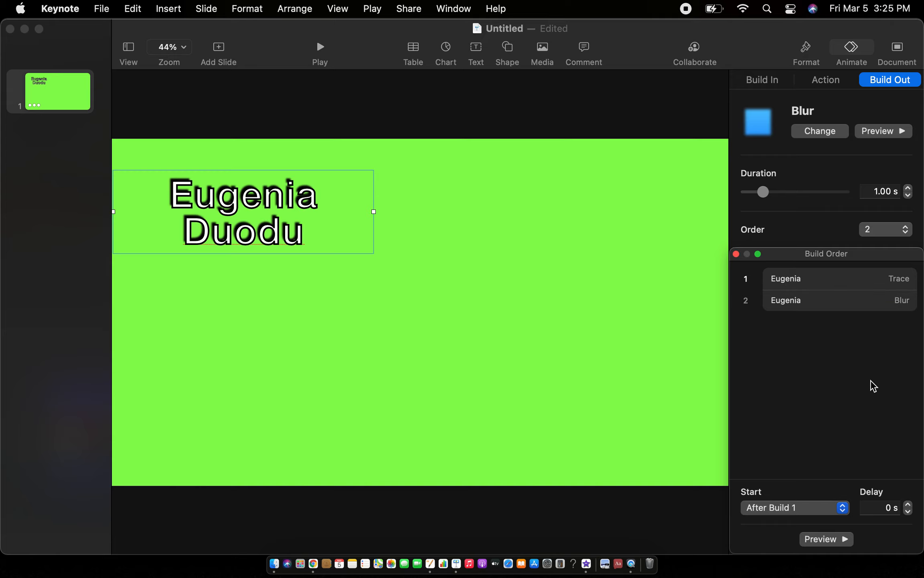
click(827, 278)
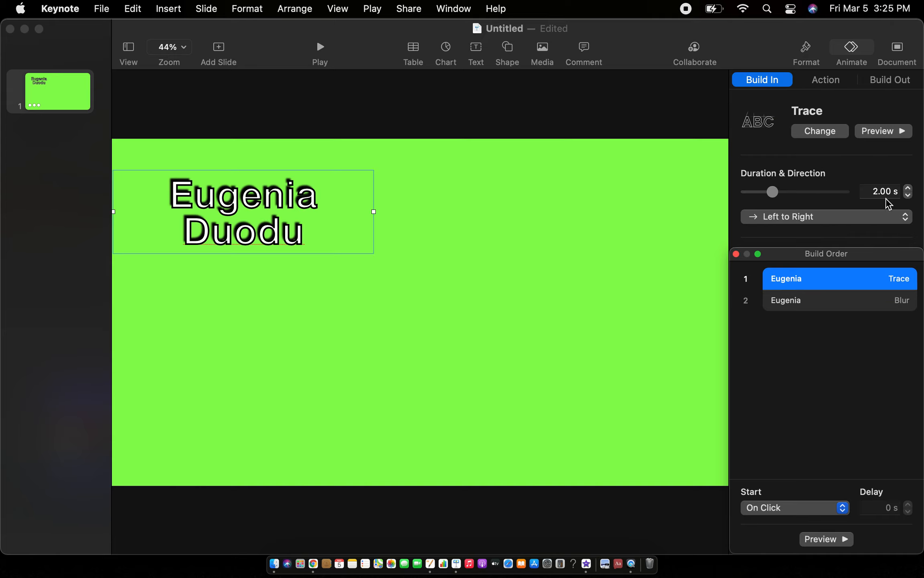
Step: Set the delay of the name's Blur build to 2.00 s in the build order
click(814, 303)
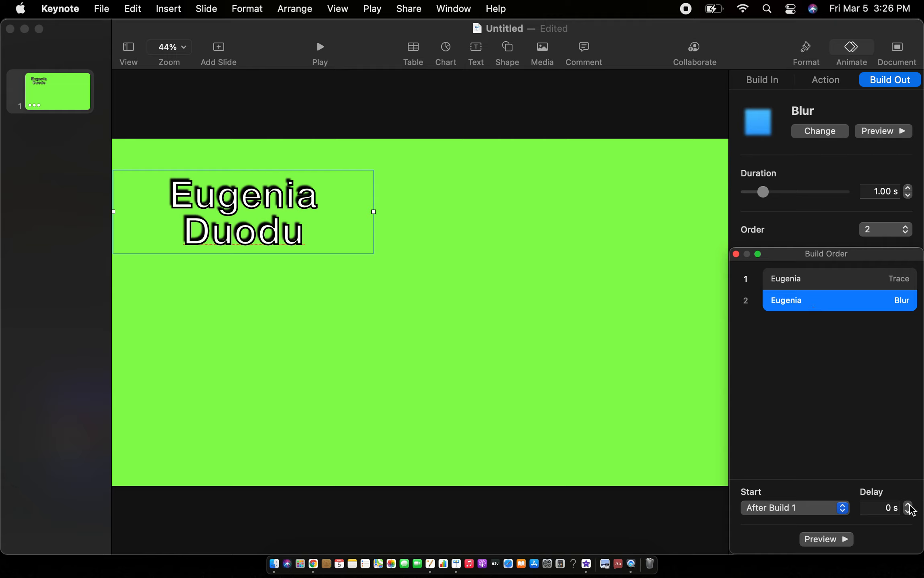
click(891, 508)
key(BackSpace)
click(831, 449)
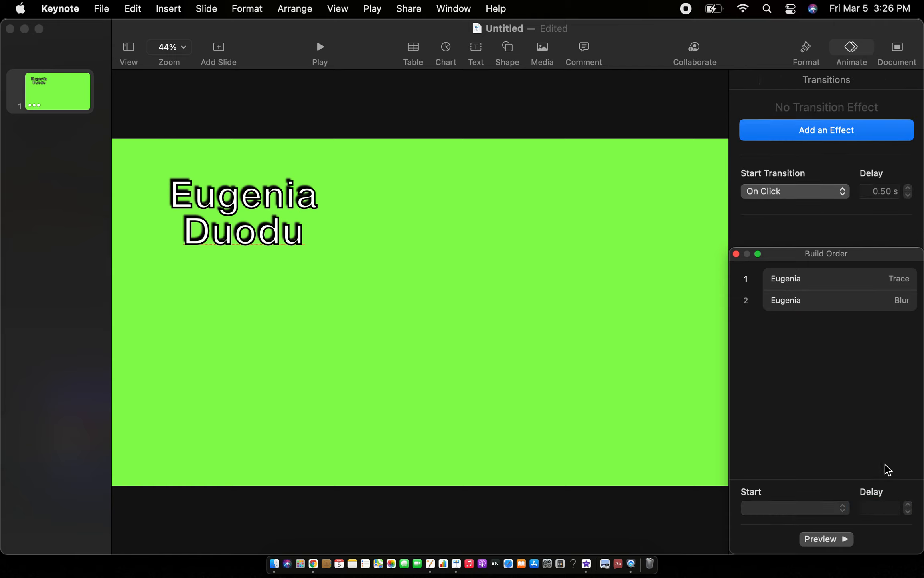
click(834, 305)
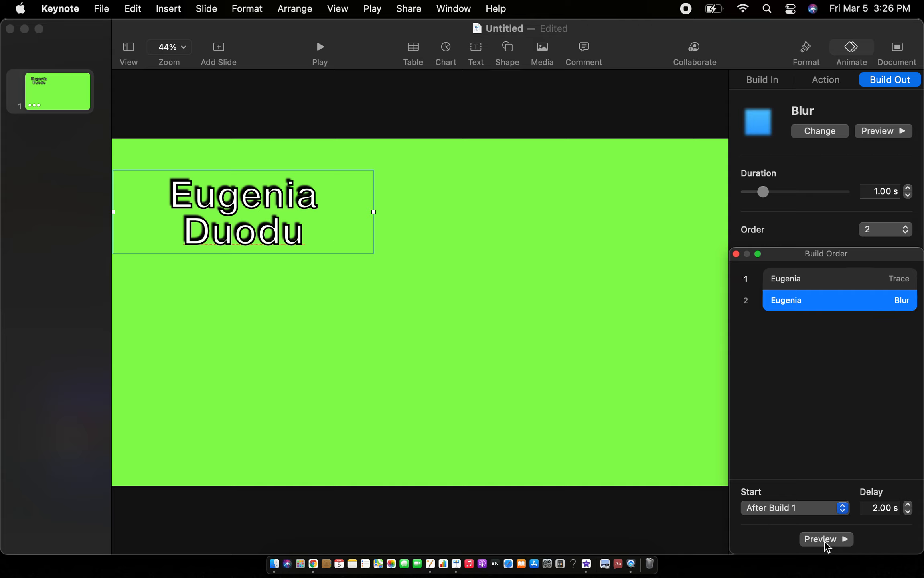
Step: Preview the name's Blur build, close the build order window and deselect the text box
click(826, 539)
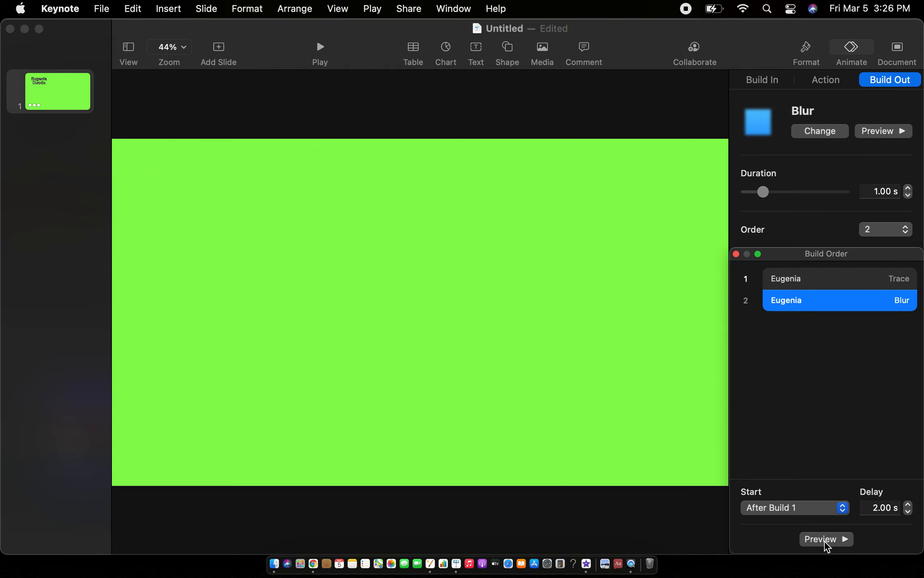
click(736, 254)
click(587, 282)
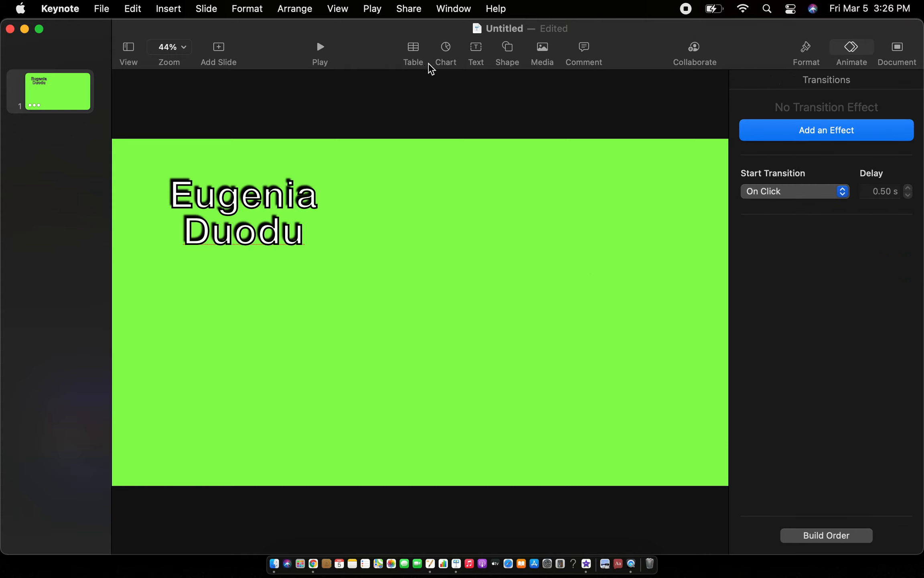
Step: Add a text box in the Quote paragraph style and place it near the slide's right edge, level with the name
click(478, 51)
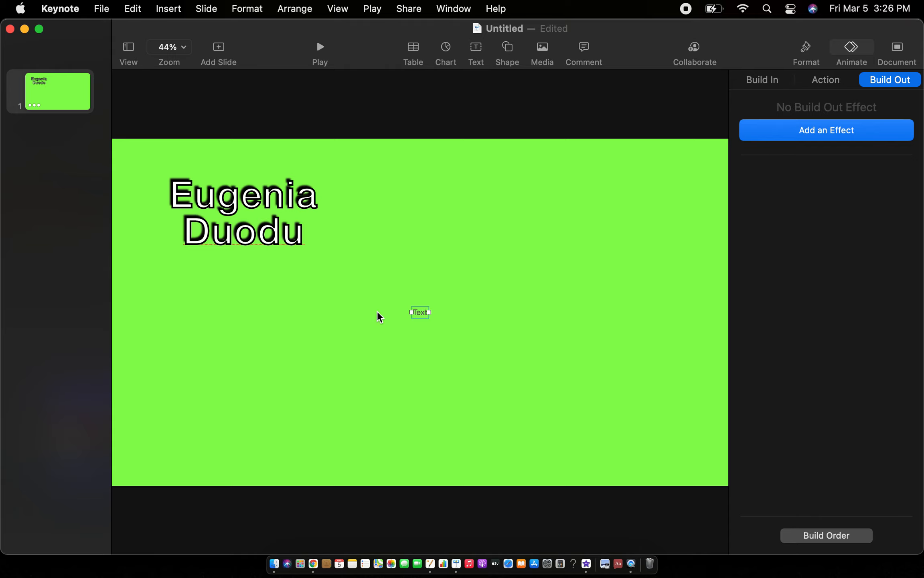
click(808, 52)
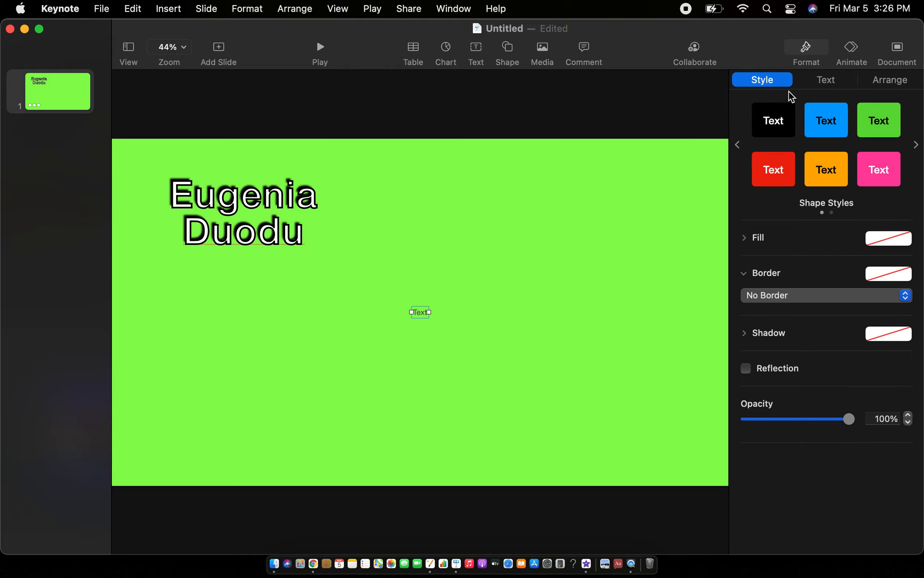
click(813, 84)
click(902, 114)
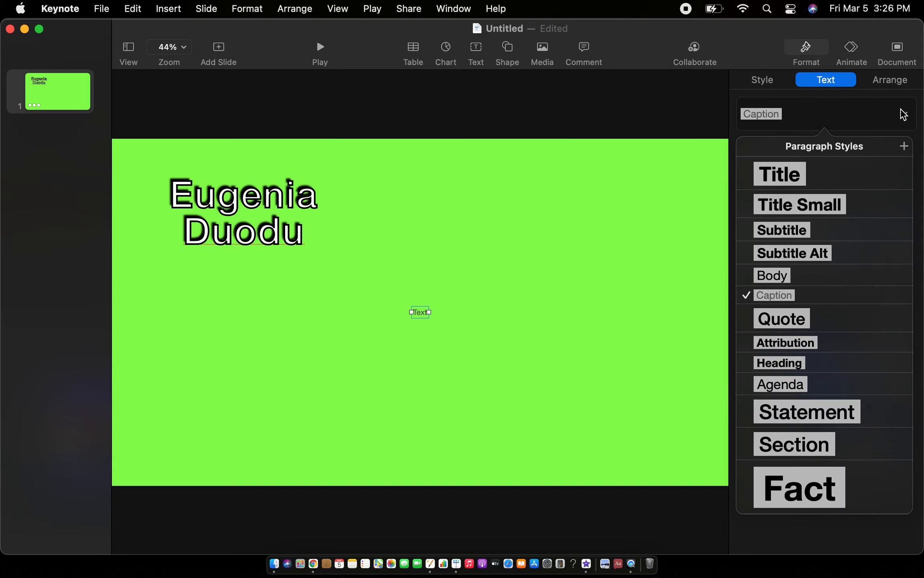
click(826, 323)
drag(454, 312, 631, 215)
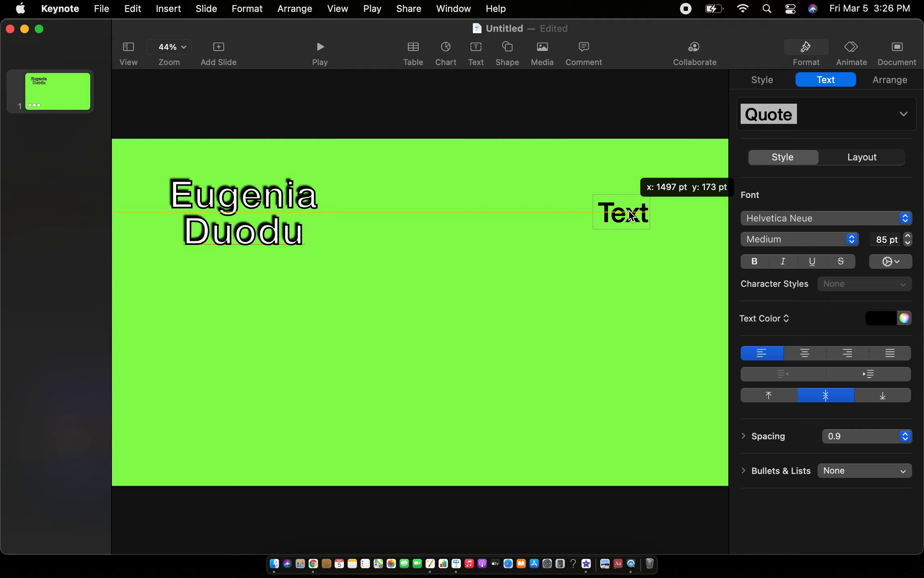
drag(631, 216, 631, 216)
Step: Replace the new text box's placeholder with "Canadian Doctor", split over two lines
double_click(616, 217)
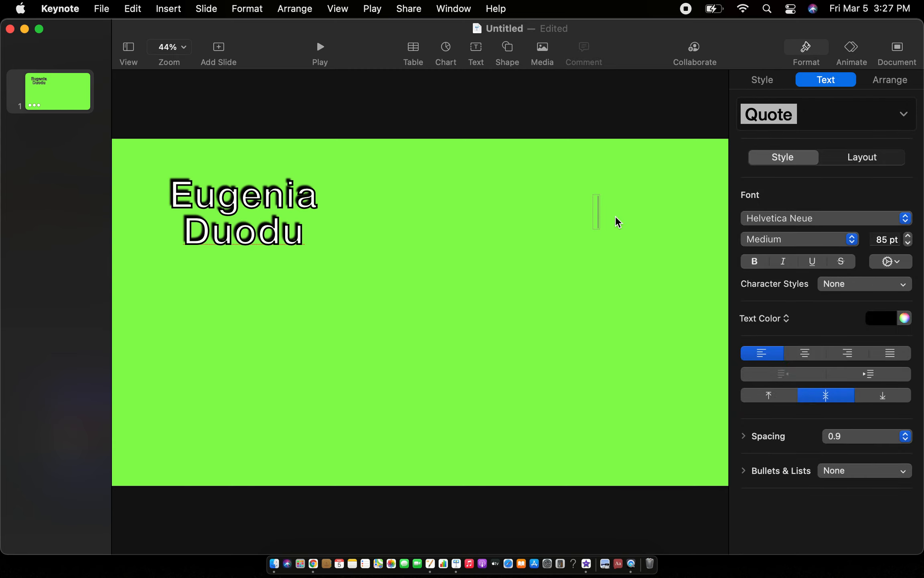
text(Can)
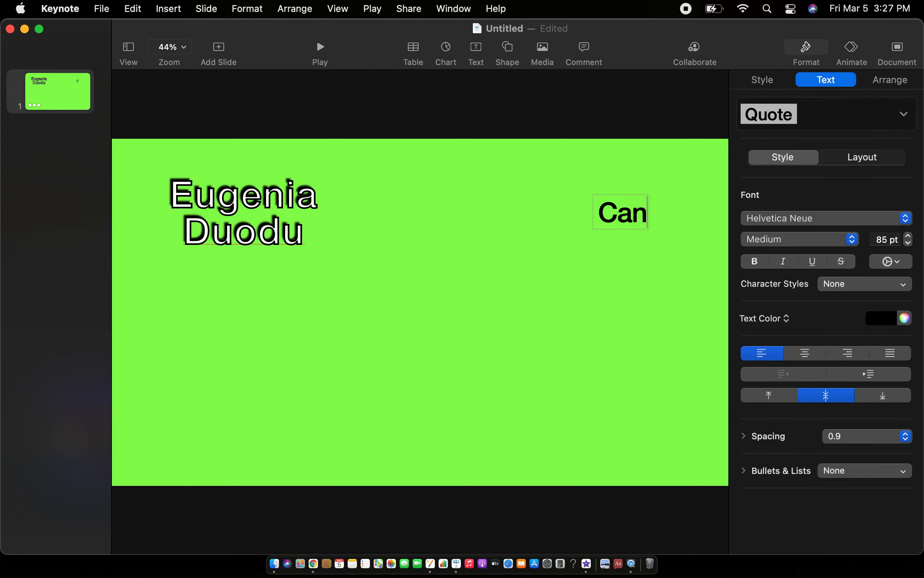
text(adian D)
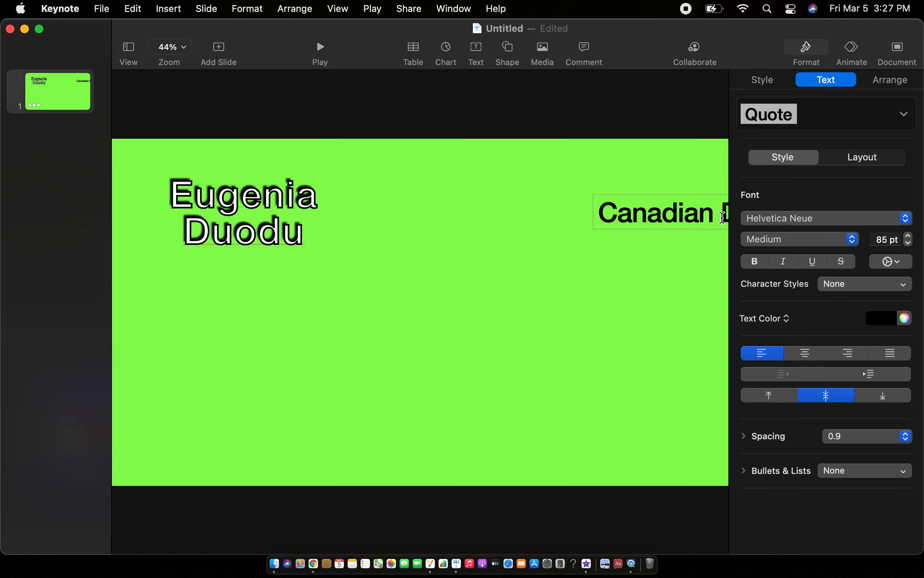
key(Return)
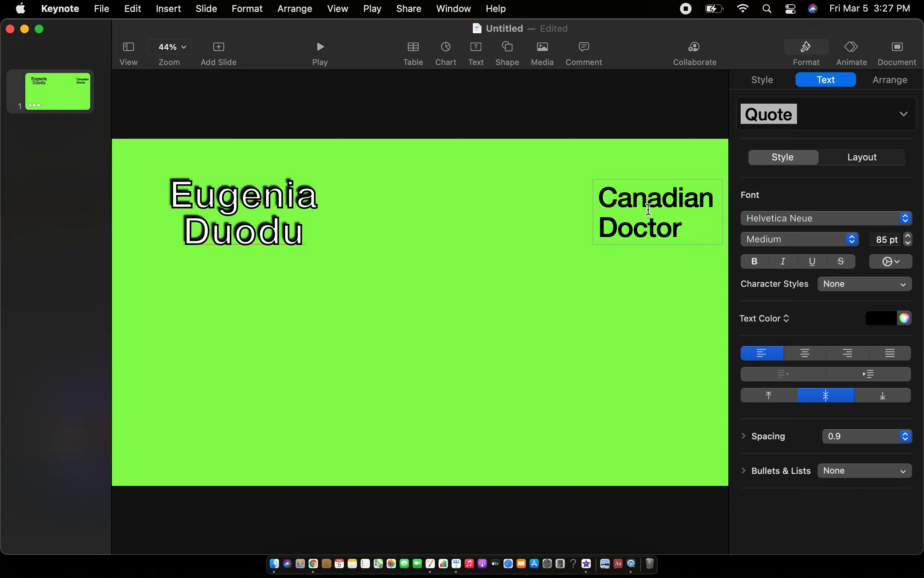
Step: Center-align the "Canadian Doctor" text and move its box slightly inward from the slide's right edge
drag(697, 231, 603, 200)
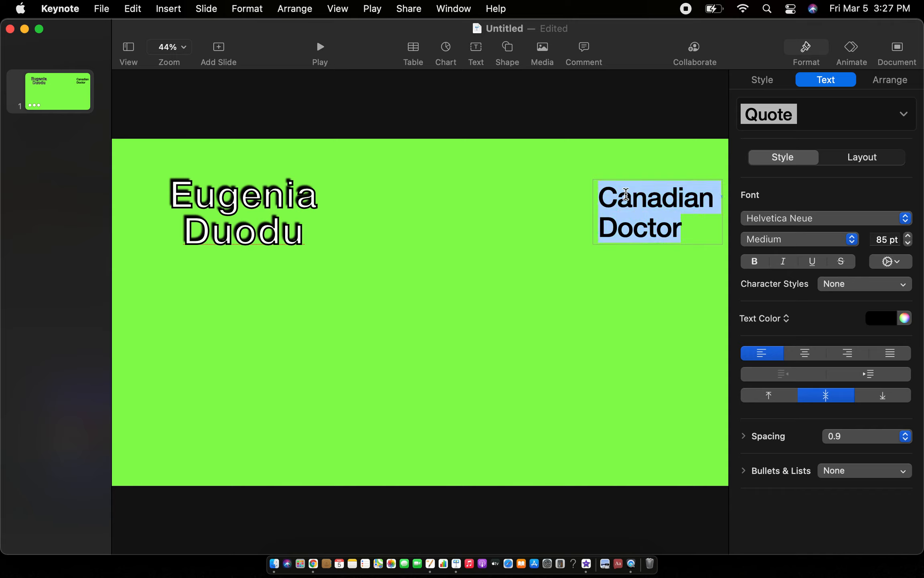
click(815, 352)
click(678, 247)
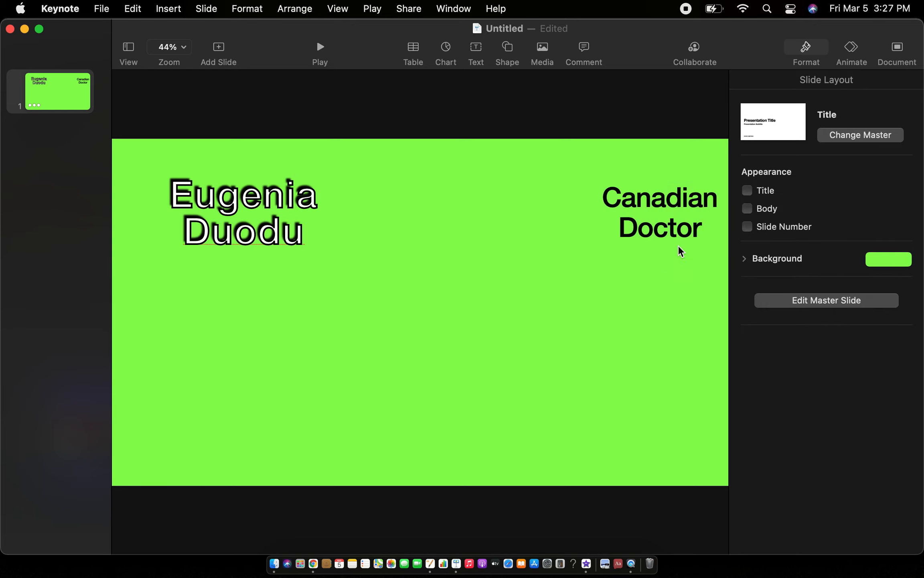
click(664, 197)
drag(664, 197, 628, 198)
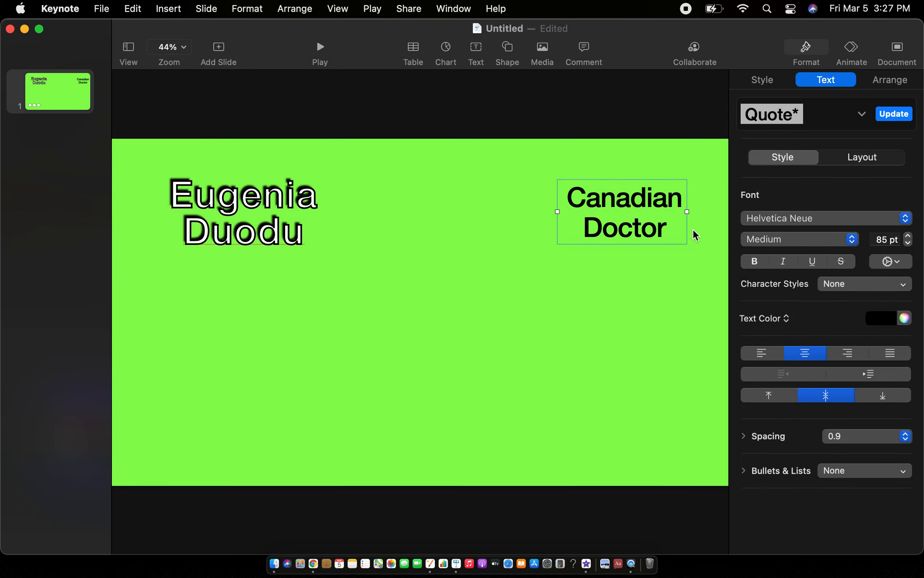
Step: Color the "Canadian Doctor" text white and give it a 5 pt black outline
click(893, 321)
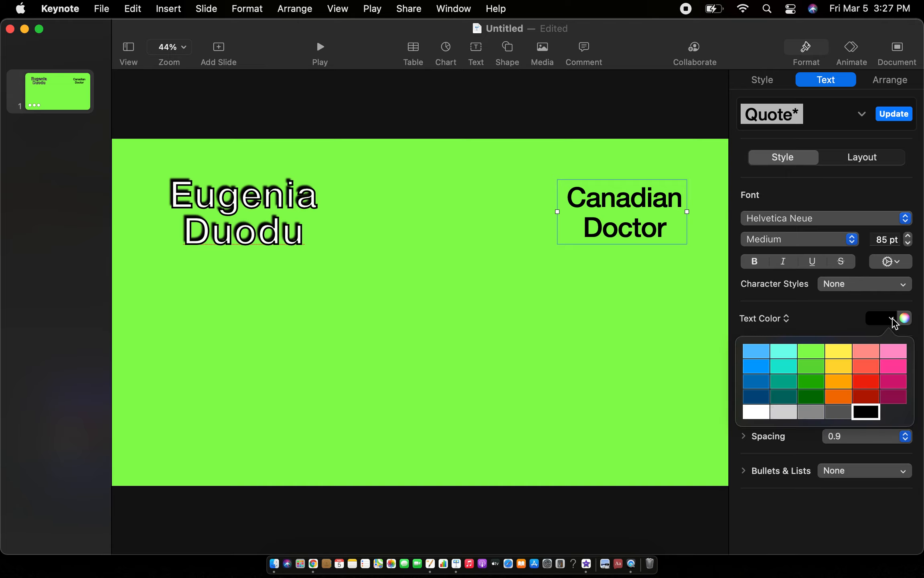
click(759, 417)
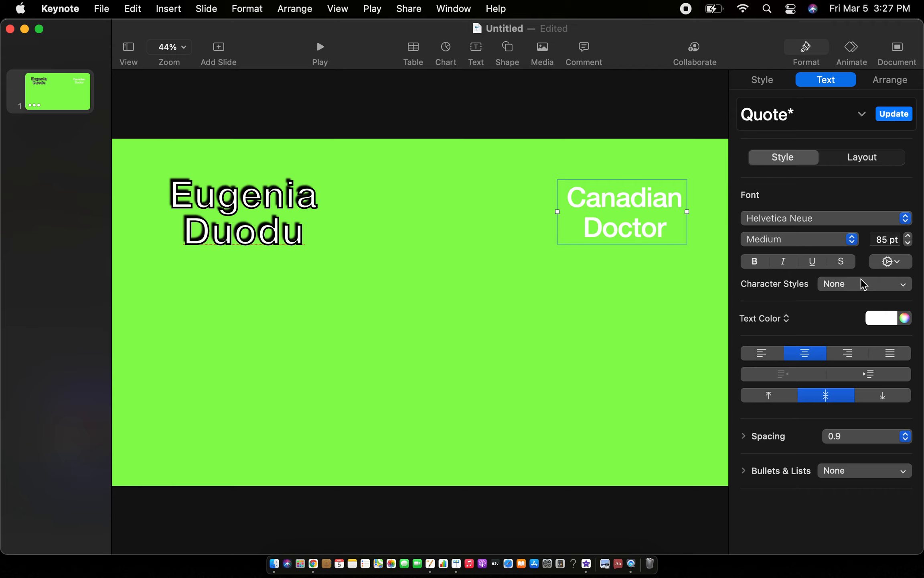
click(896, 263)
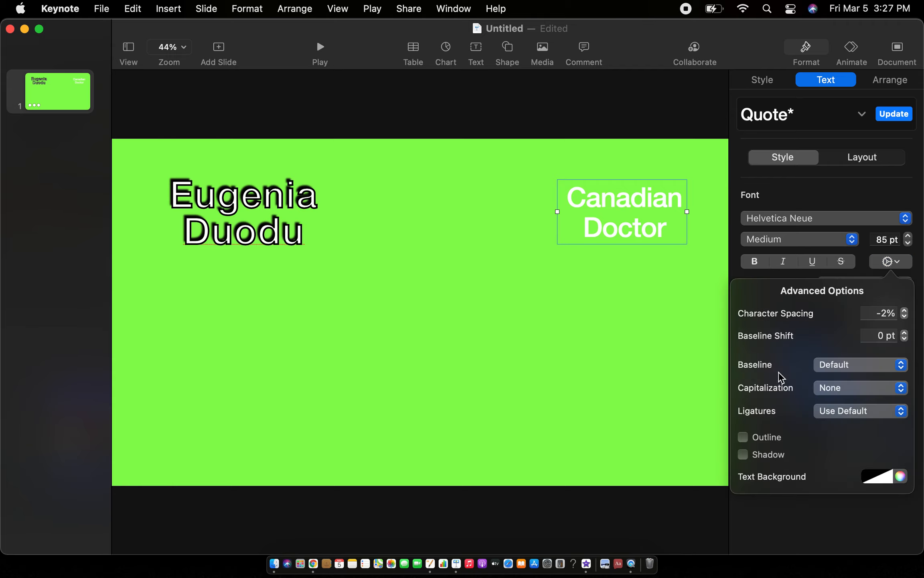
click(743, 437)
click(905, 458)
click(905, 458)
click(904, 458)
click(904, 458)
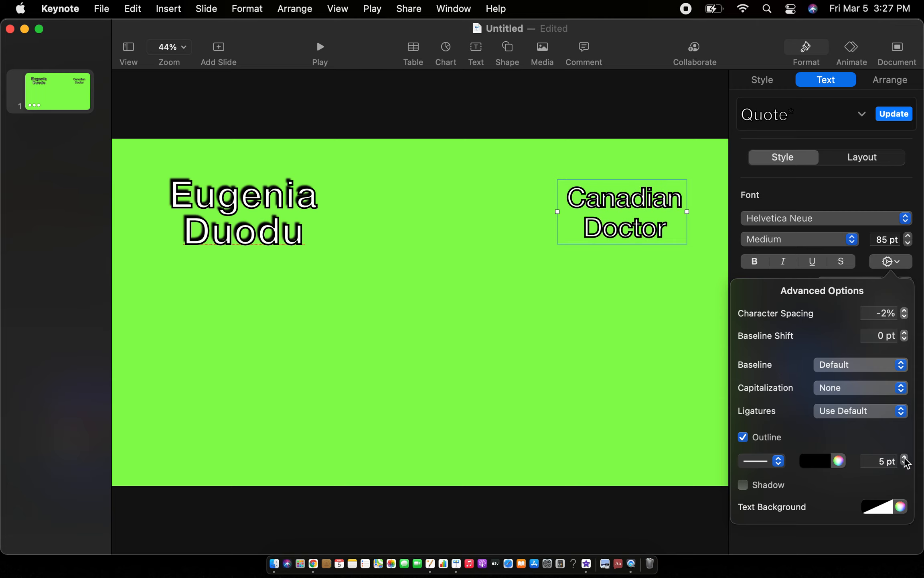
Step: Add a shadow to the "Canadian Doctor" text with a 10 pt offset and 5 pt blur
click(740, 486)
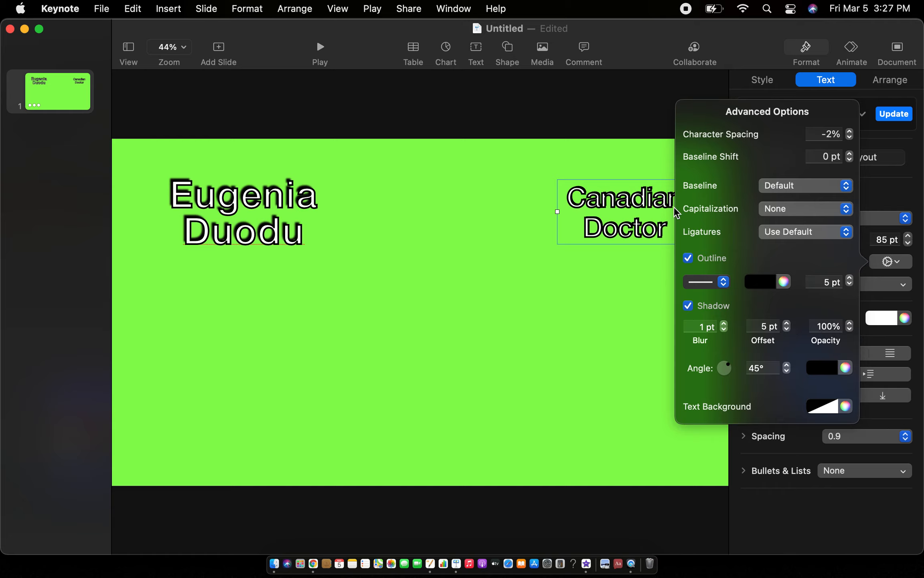
click(787, 323)
click(786, 323)
click(787, 323)
click(787, 323)
click(787, 323)
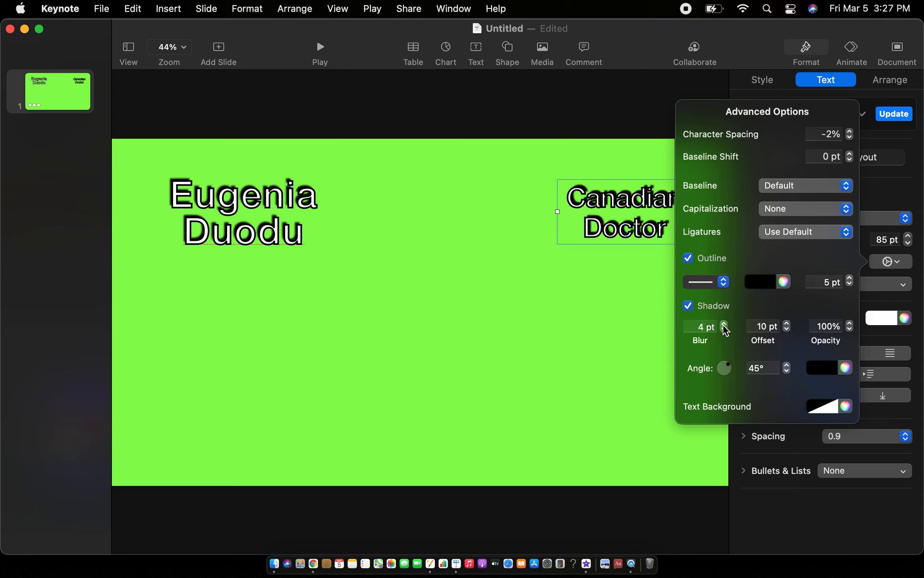
Step: Increase the "Canadian Doctor" text's character spacing to 4%
click(850, 132)
click(850, 132)
click(849, 132)
click(850, 132)
click(849, 132)
click(849, 132)
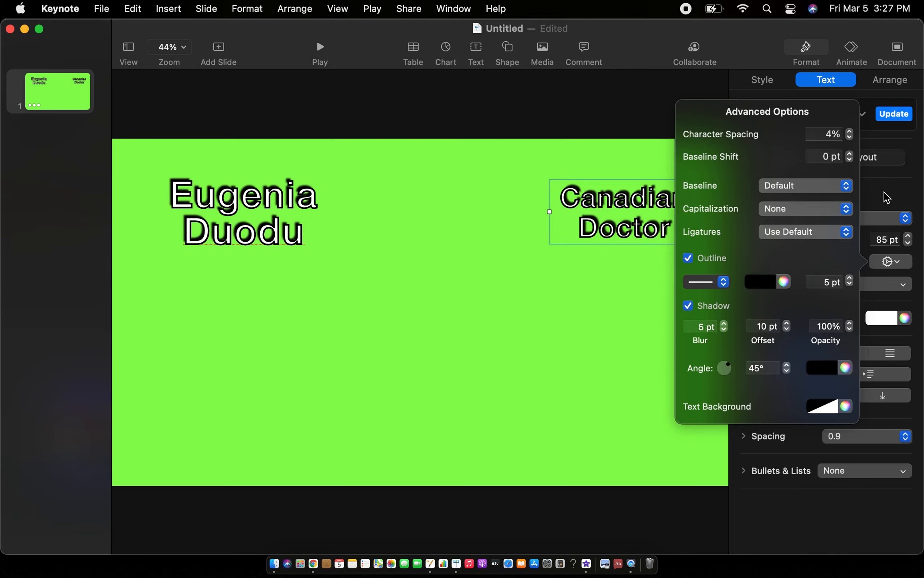
click(885, 196)
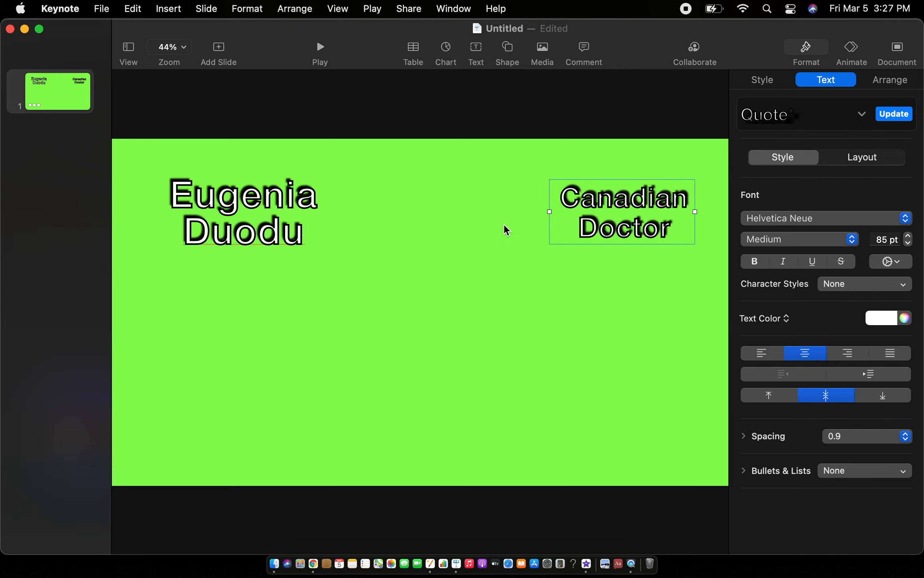
Step: Apply the Statement paragraph style to the "Canadian Doctor" text and color it white
click(862, 117)
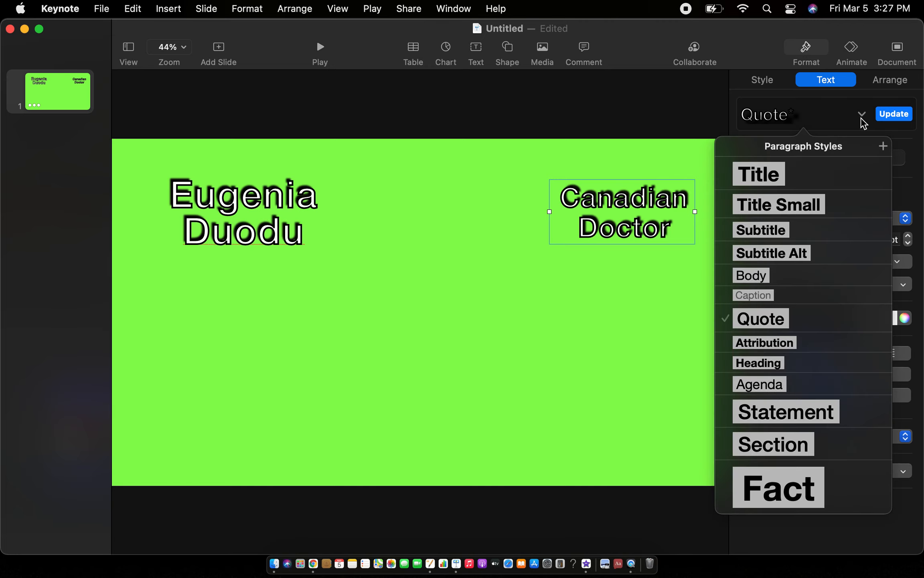
click(833, 418)
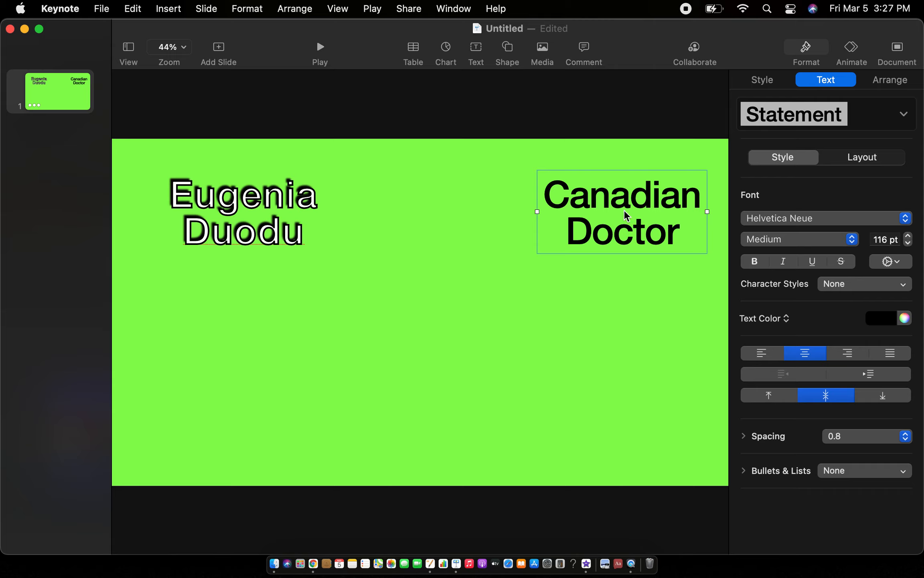
click(889, 320)
click(755, 413)
Step: Give the Statement-style "Canadian Doctor" text a black outline of 5 pt
click(889, 261)
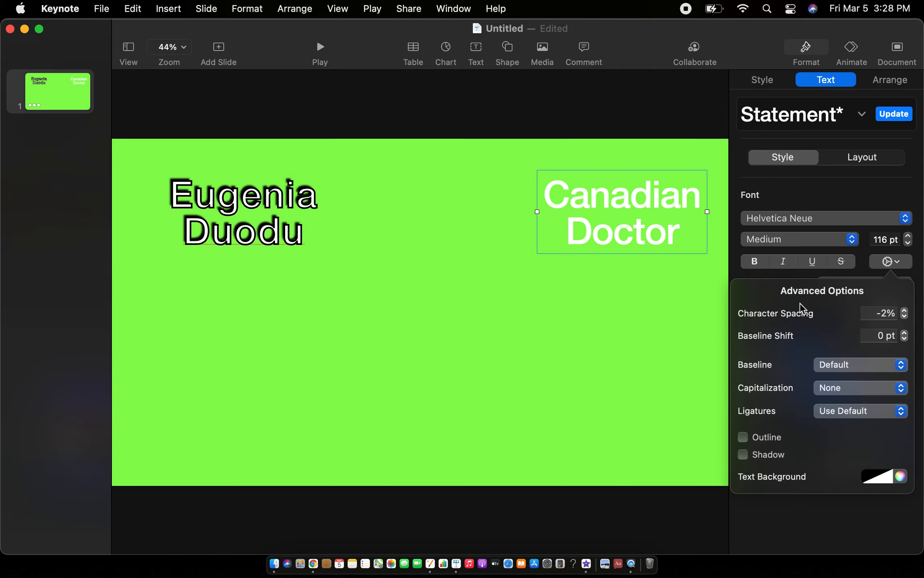
click(743, 437)
click(904, 458)
click(905, 458)
click(904, 458)
click(904, 458)
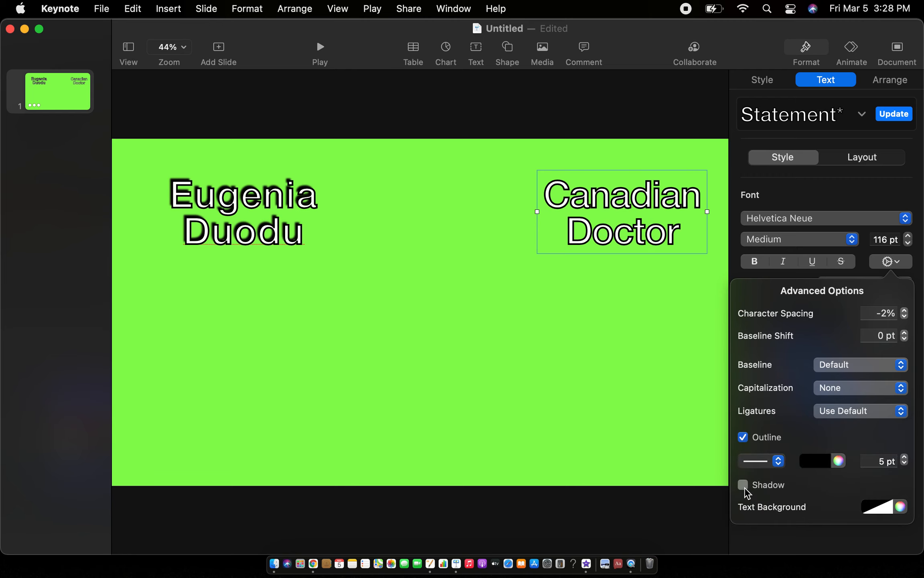
Step: Add a black shadow with 10 pt offset and 5 pt blur to the outlined "Canadian Doctor" text
click(743, 485)
click(787, 324)
click(787, 323)
click(788, 324)
click(787, 324)
click(787, 323)
click(724, 324)
click(724, 323)
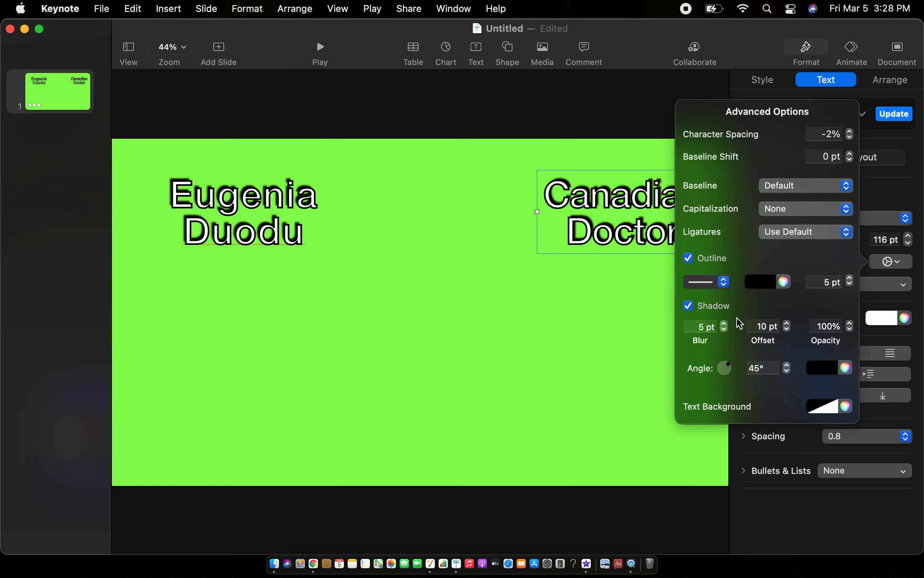
Step: Increase the "Canadian Doctor" text's character spacing to 2%
click(849, 131)
click(850, 131)
click(850, 131)
click(849, 130)
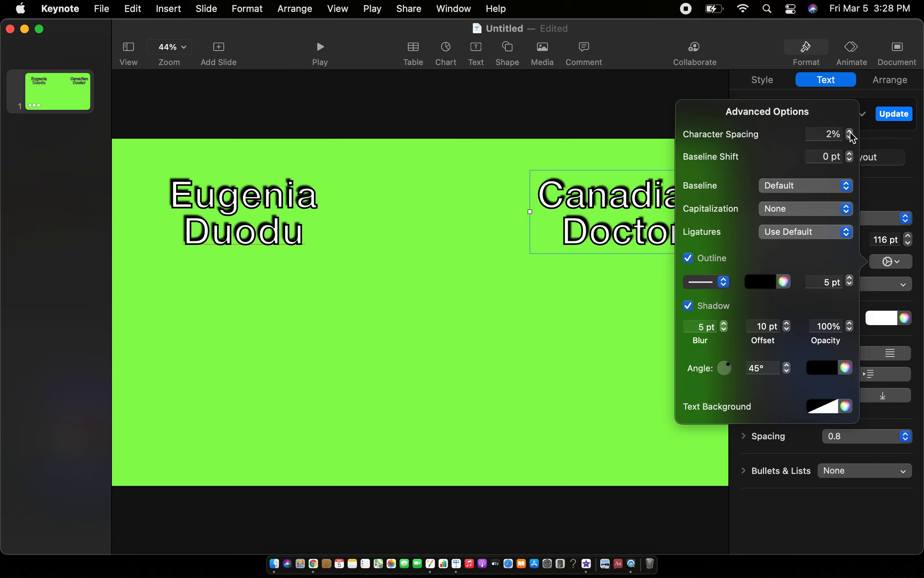
click(892, 185)
Step: Nudge the "Canadian Doctor" and name text boxes slightly left on the slide, keeping them level with each other
mouse_move(595, 207)
mouse_down()
mouse_move(582, 211)
mouse_move(585, 204)
mouse_up()
click(594, 302)
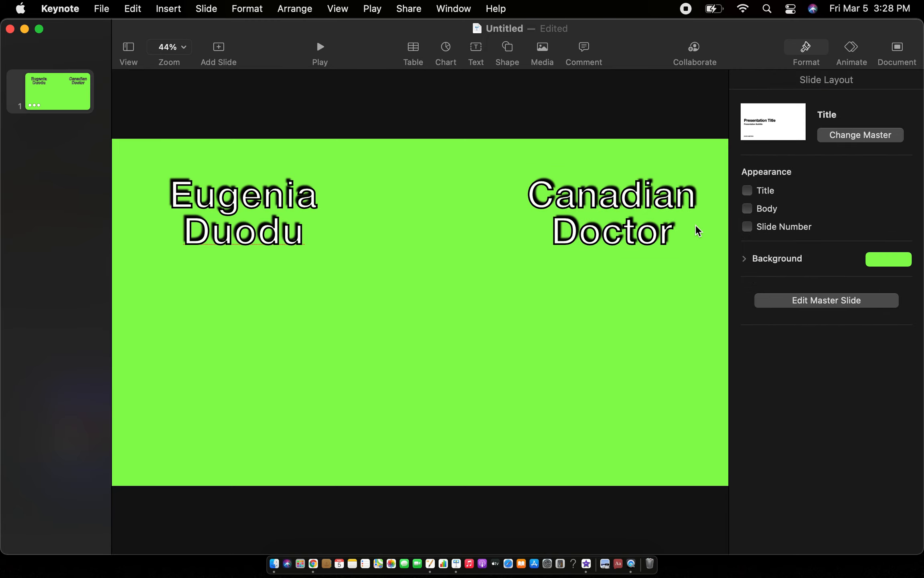
drag(618, 208, 608, 203)
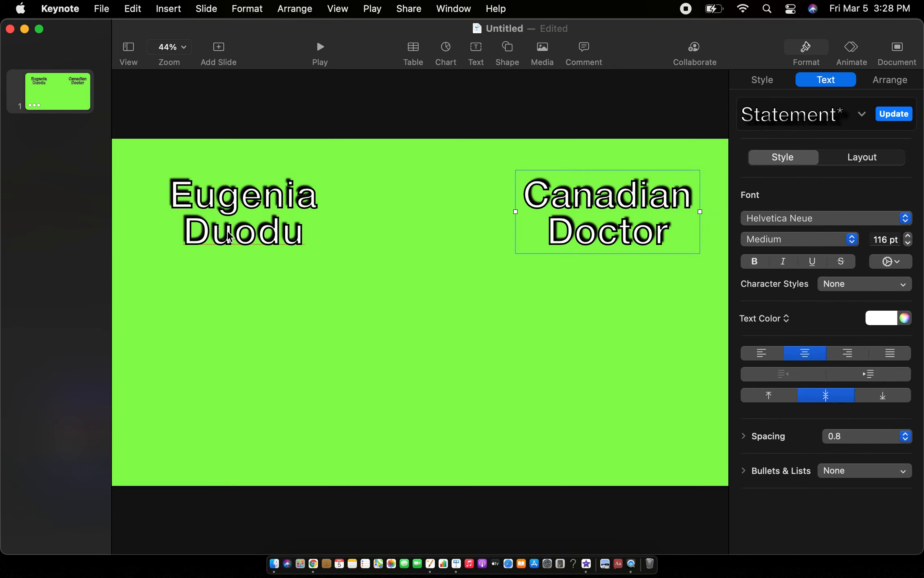
drag(240, 203, 231, 204)
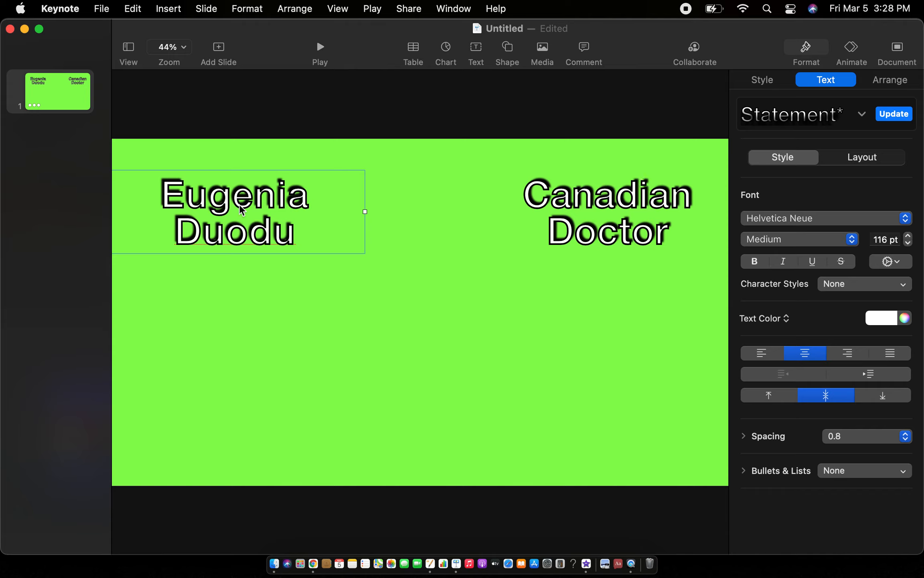
Step: Add a Trace build-in effect to the "Canadian Doctor" text with its direction set to Right to Left
click(707, 171)
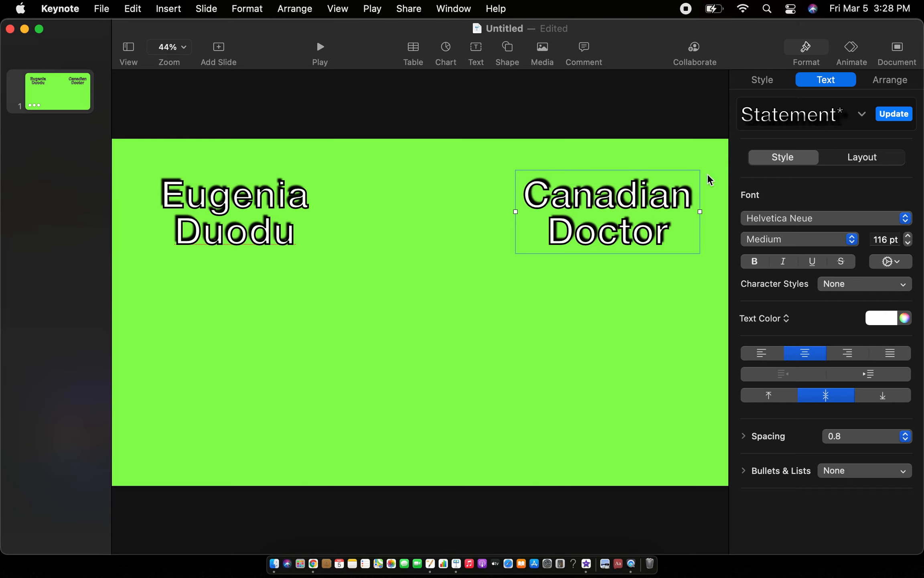
click(852, 49)
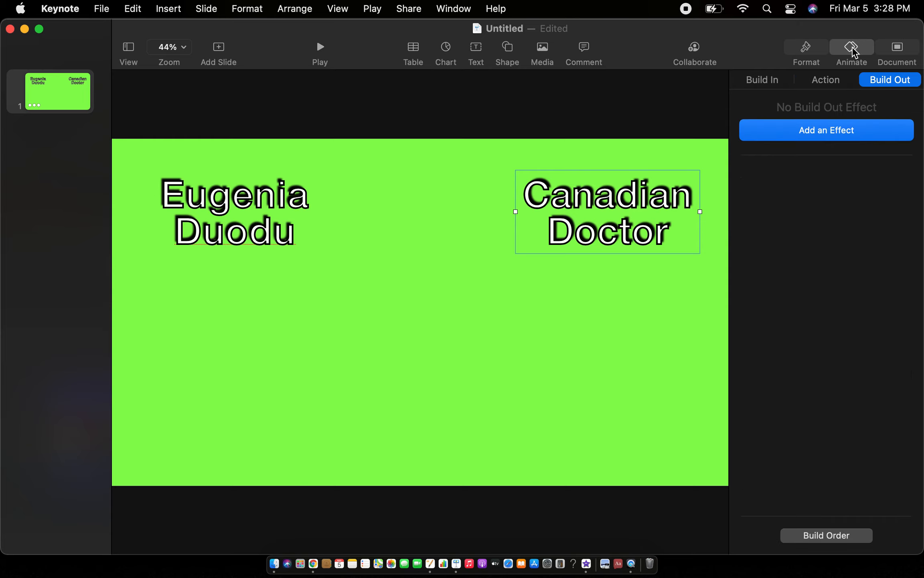
click(760, 81)
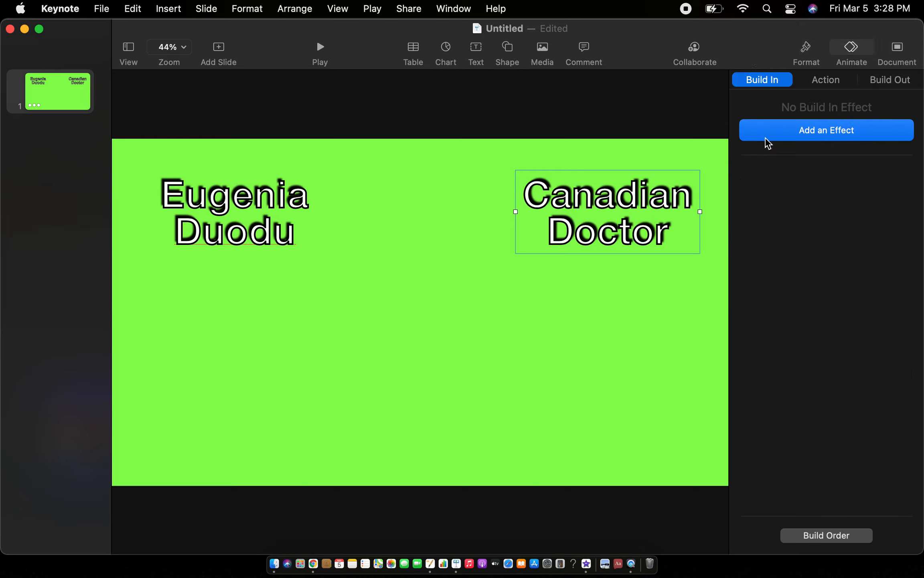
click(834, 137)
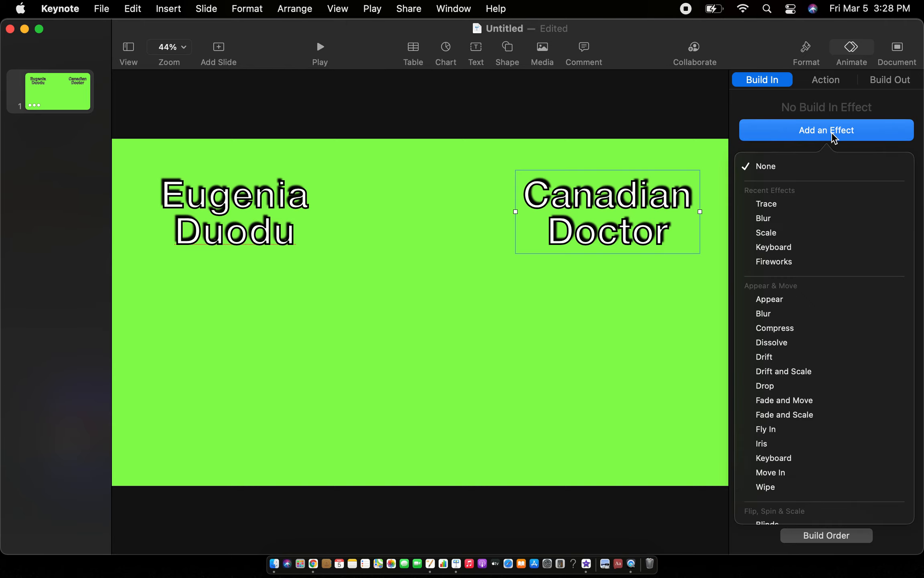
click(790, 204)
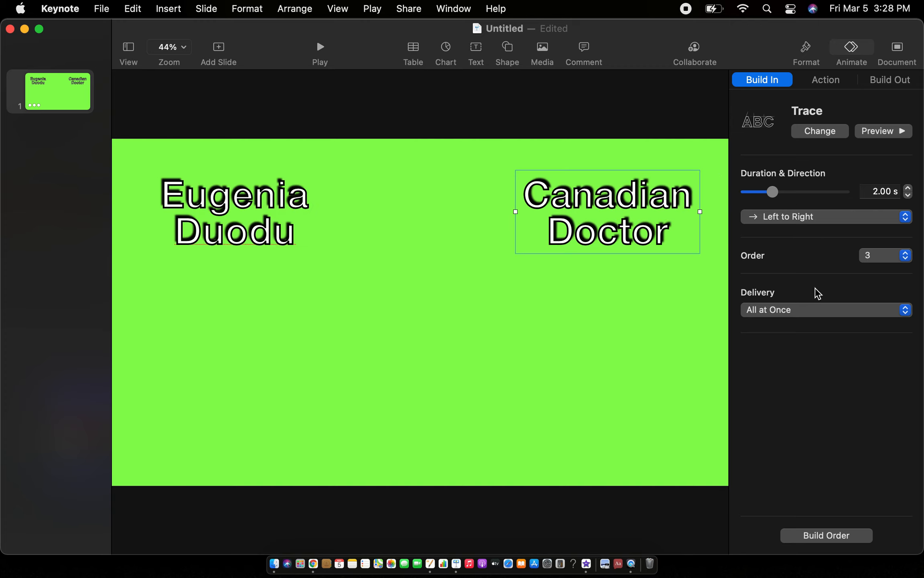
click(855, 217)
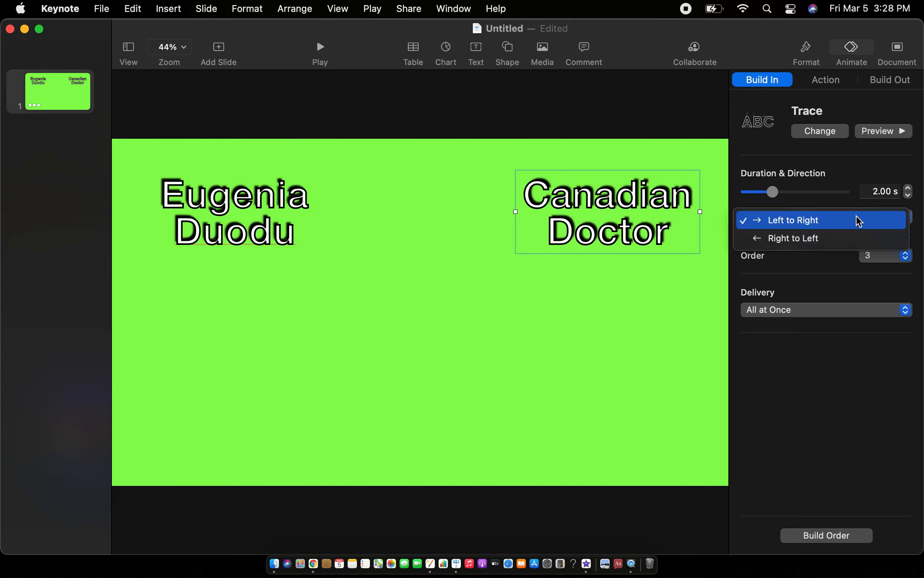
click(827, 240)
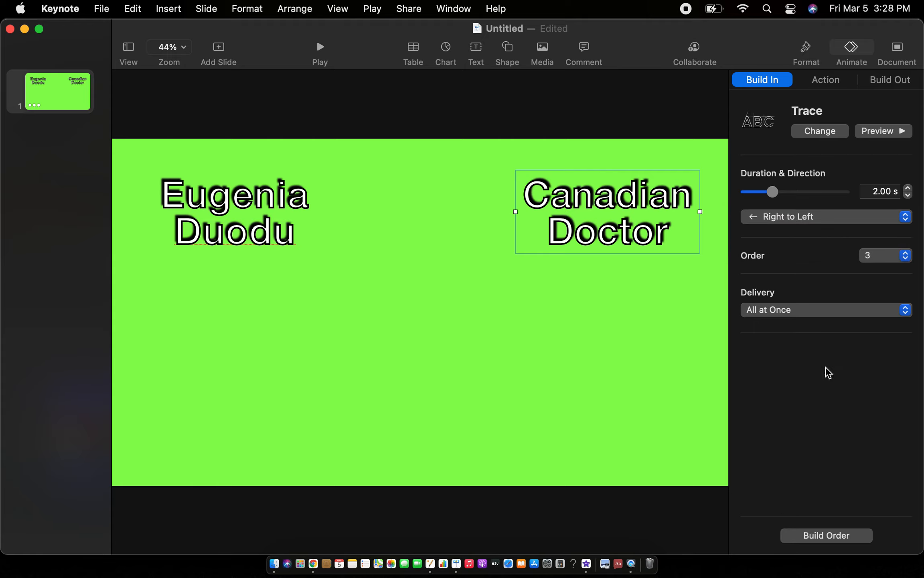
Step: Add a Blur build-out effect to the "Canadian Doctor" text with a duration of 1.00 s
click(886, 80)
click(824, 125)
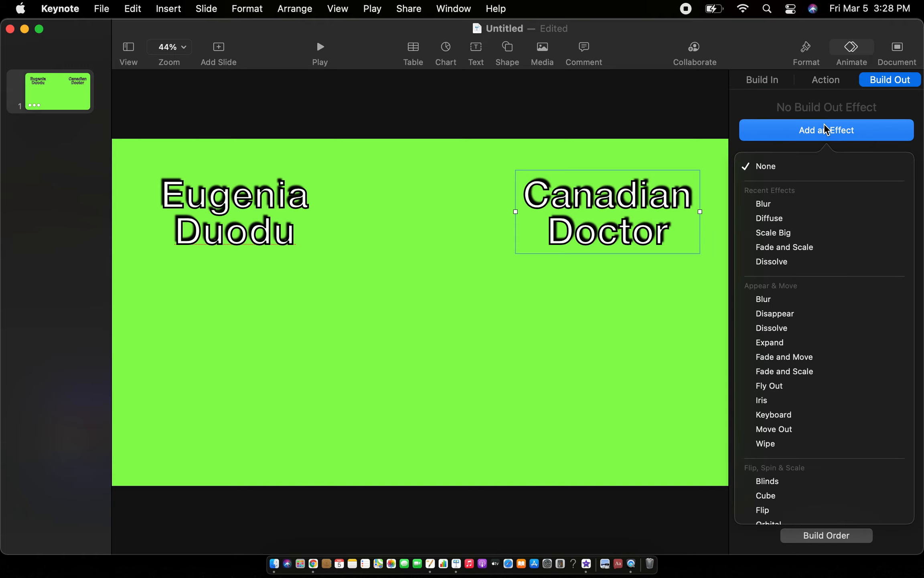
click(811, 208)
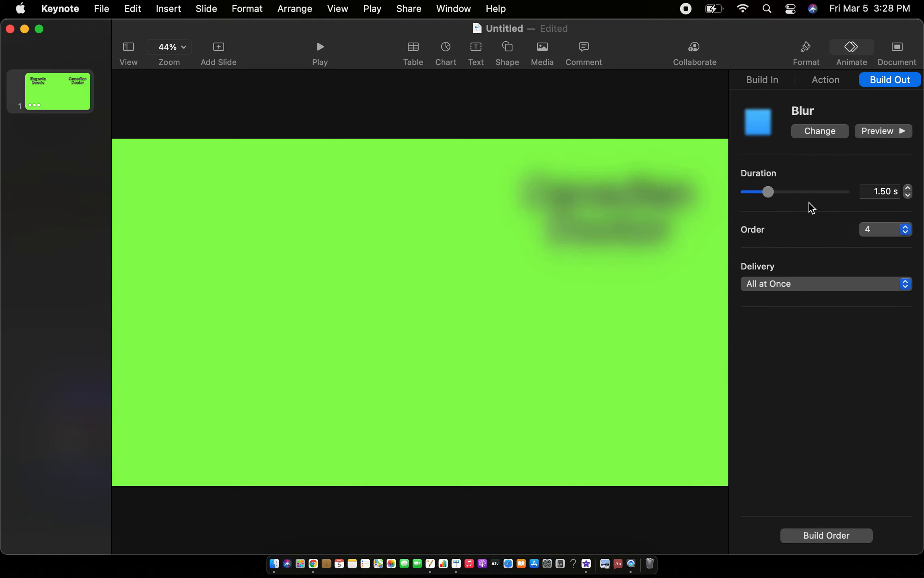
click(908, 195)
click(908, 196)
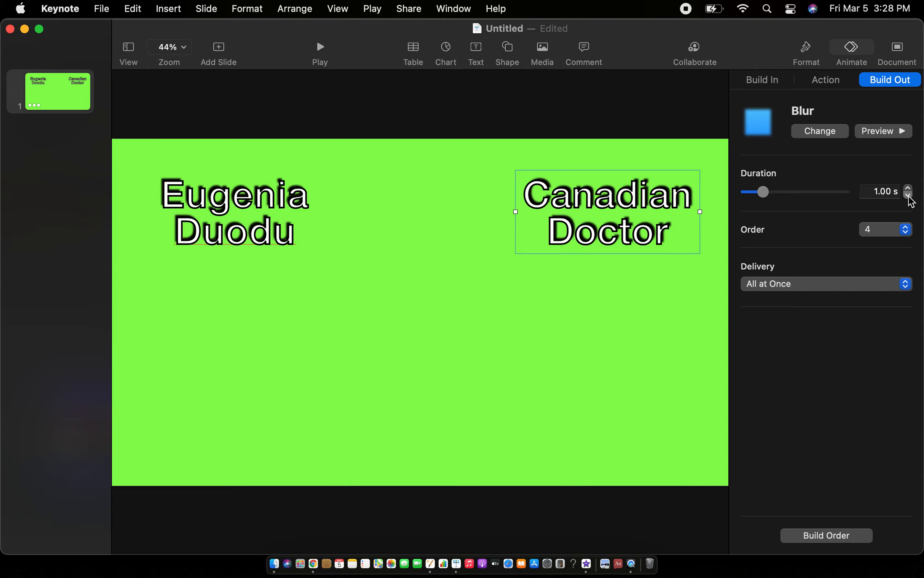
Step: Reorder the slide's builds so the "Canadian Doctor" Trace comes directly after the name's Trace
click(825, 536)
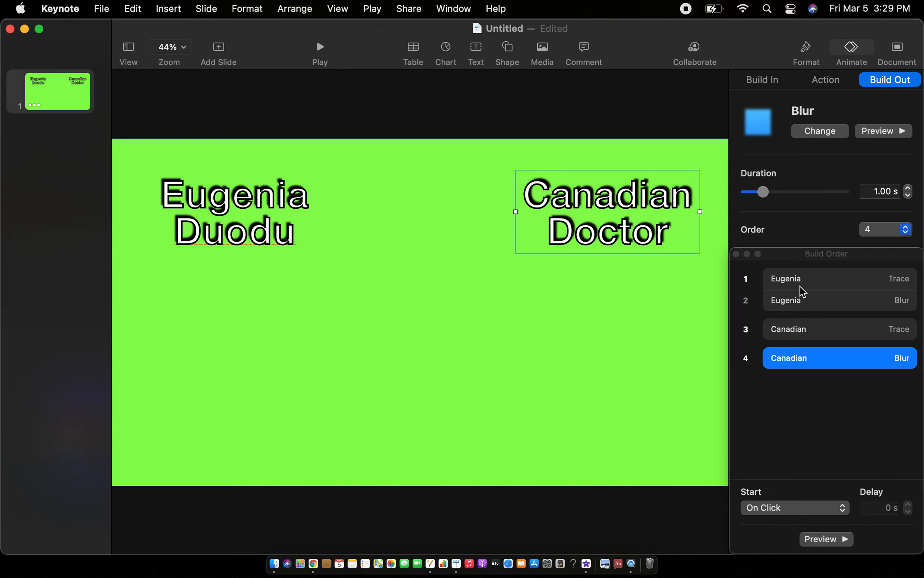
click(809, 281)
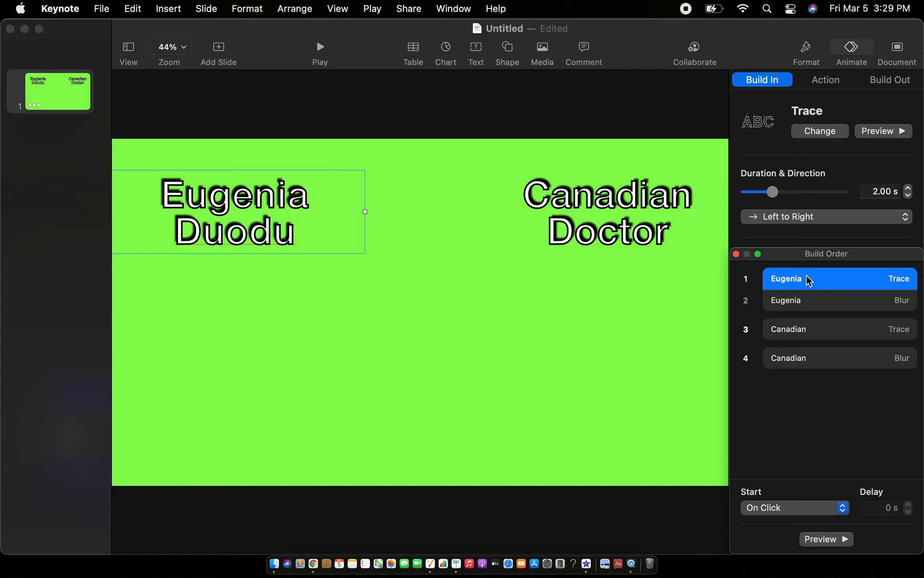
click(806, 328)
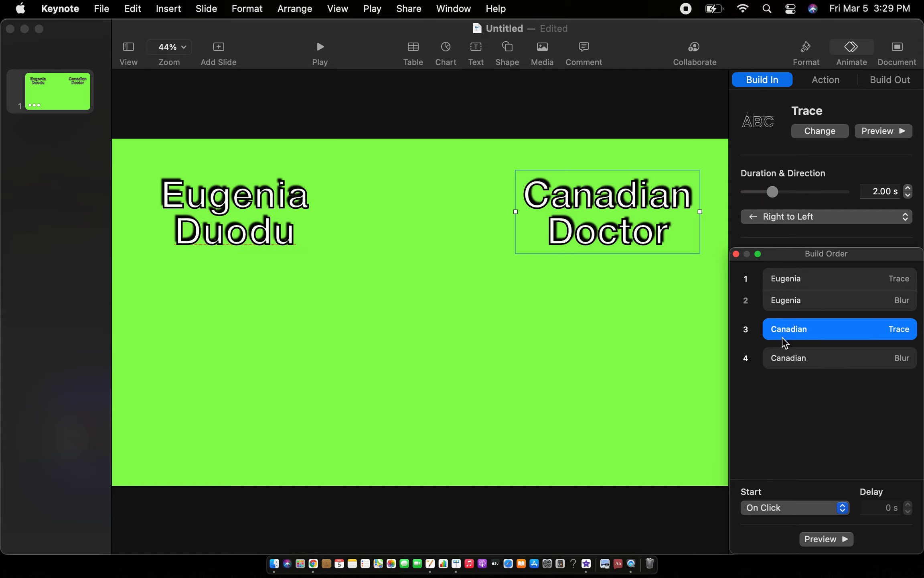
mouse_move(800, 331)
mouse_down()
mouse_move(791, 331)
mouse_move(789, 285)
mouse_up()
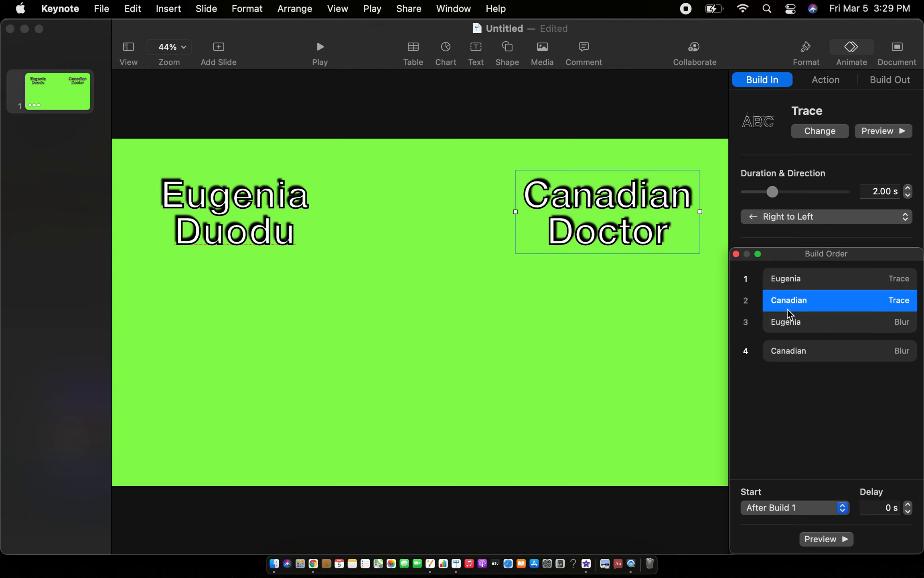
Step: Set the "Canadian Doctor" Trace build to start With Build 1
click(807, 280)
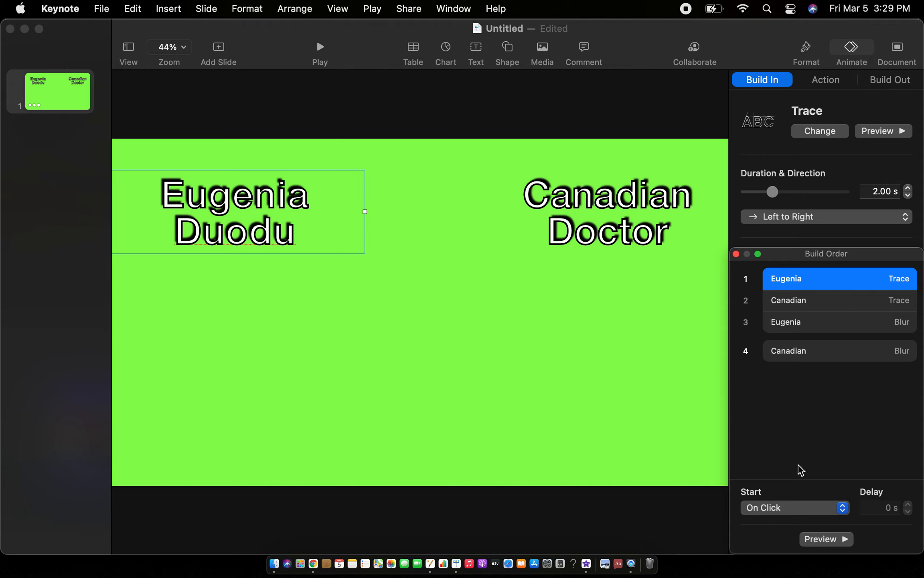
click(819, 301)
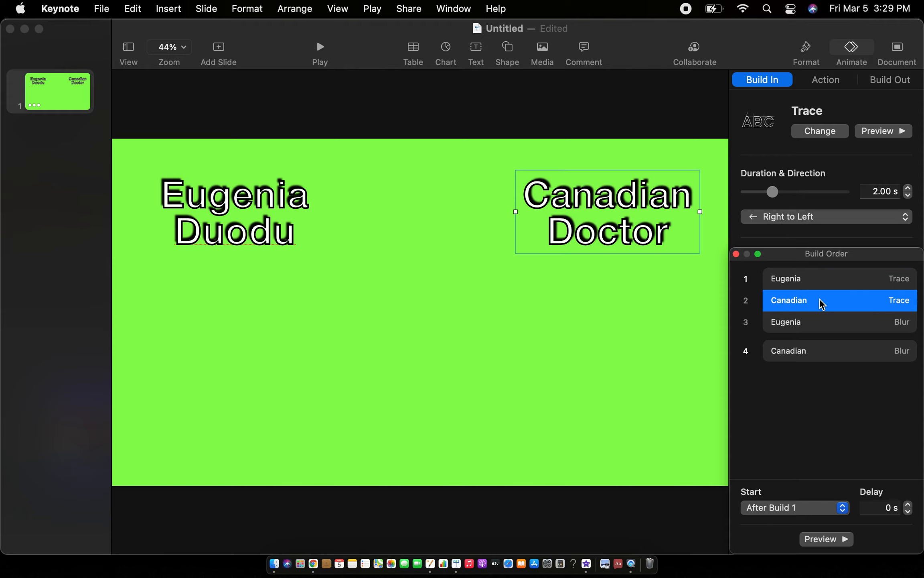
click(792, 510)
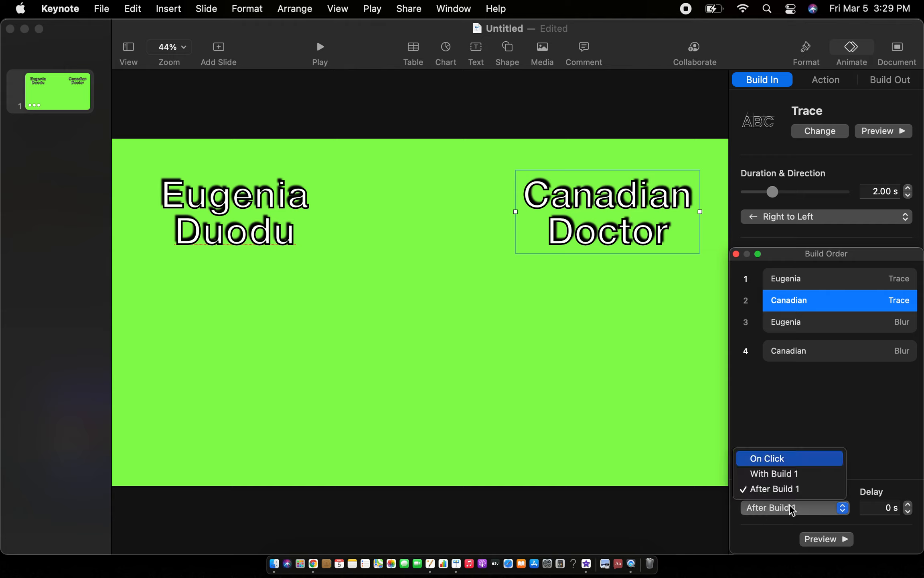
click(806, 477)
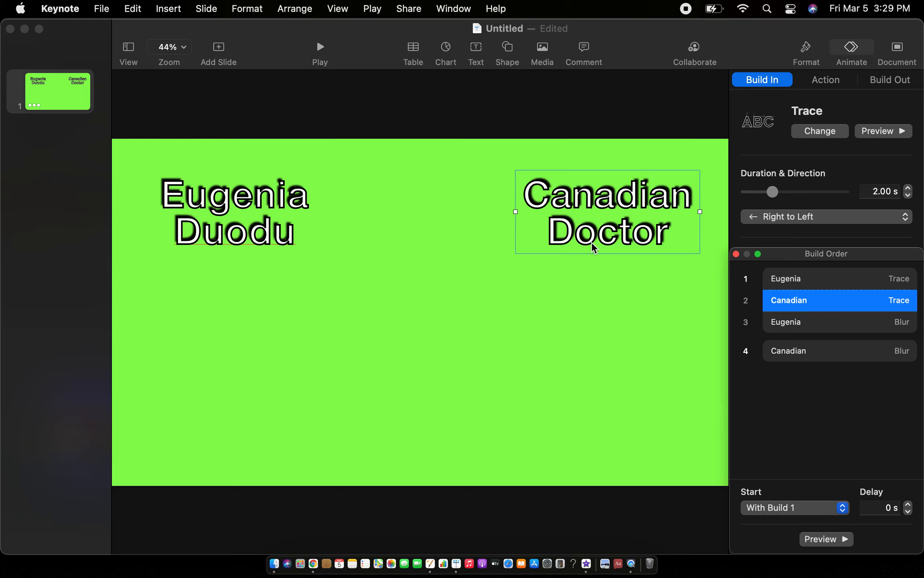
Step: Check the start timing of the name's Blur build against the "Canadian Doctor" Trace build
click(230, 188)
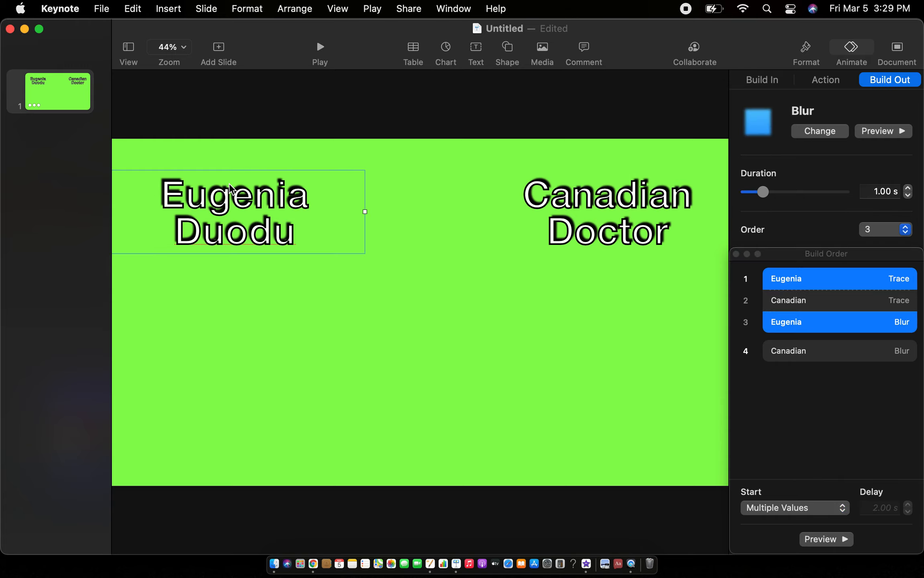
click(830, 301)
click(812, 323)
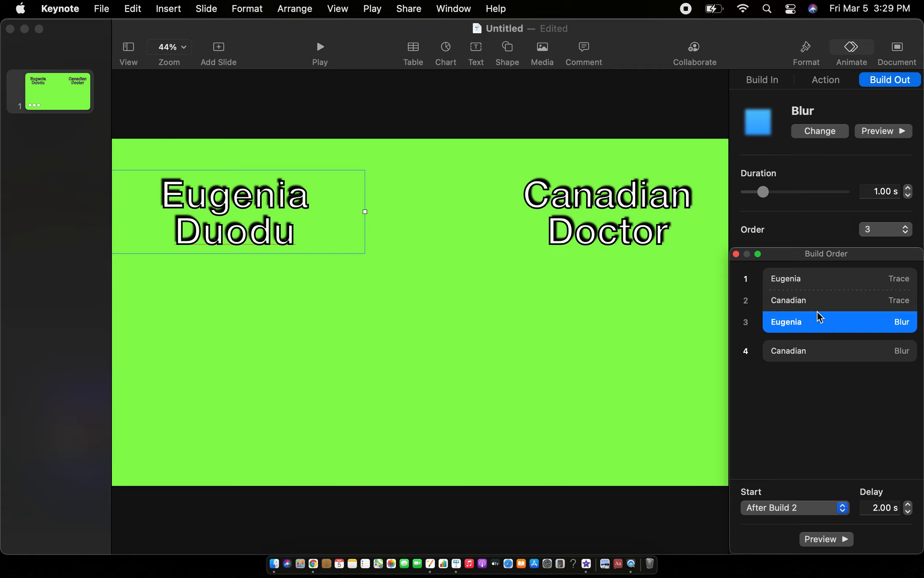
click(810, 513)
click(798, 524)
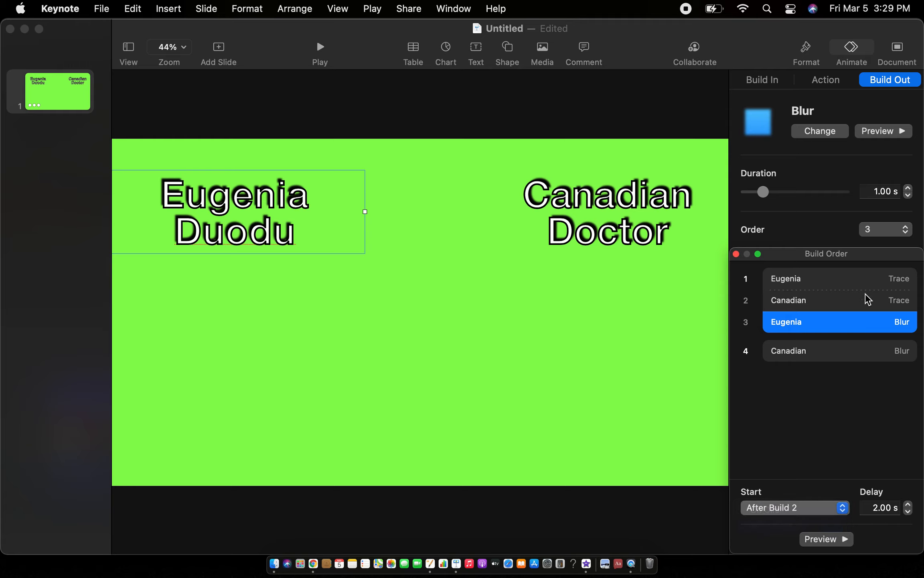
click(787, 304)
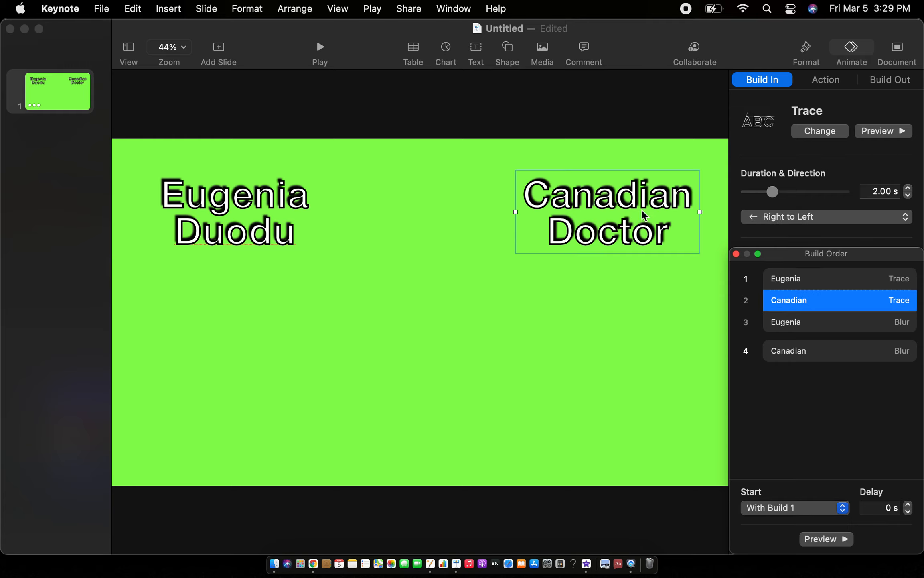
click(782, 324)
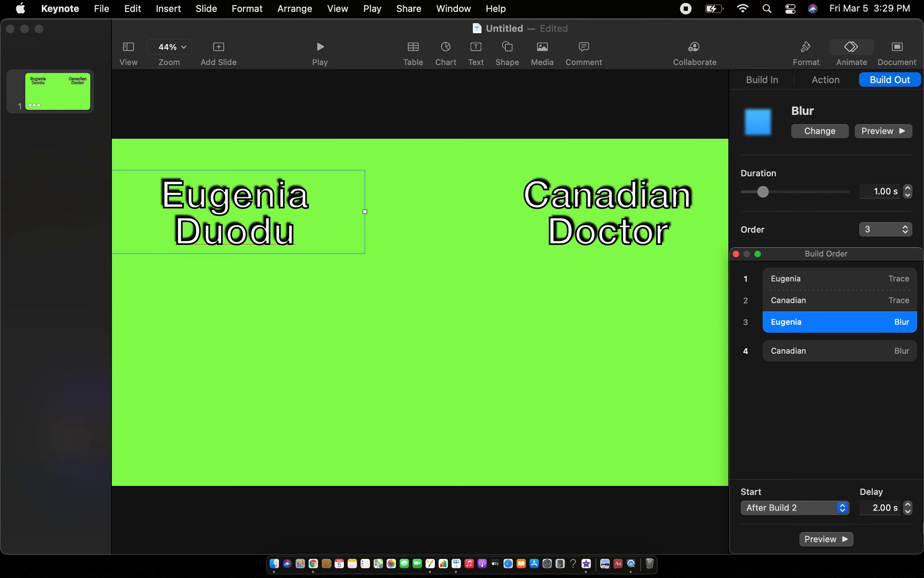
Step: Set the "Canadian Doctor" Blur build to start With Build 3 and close the build order
click(819, 350)
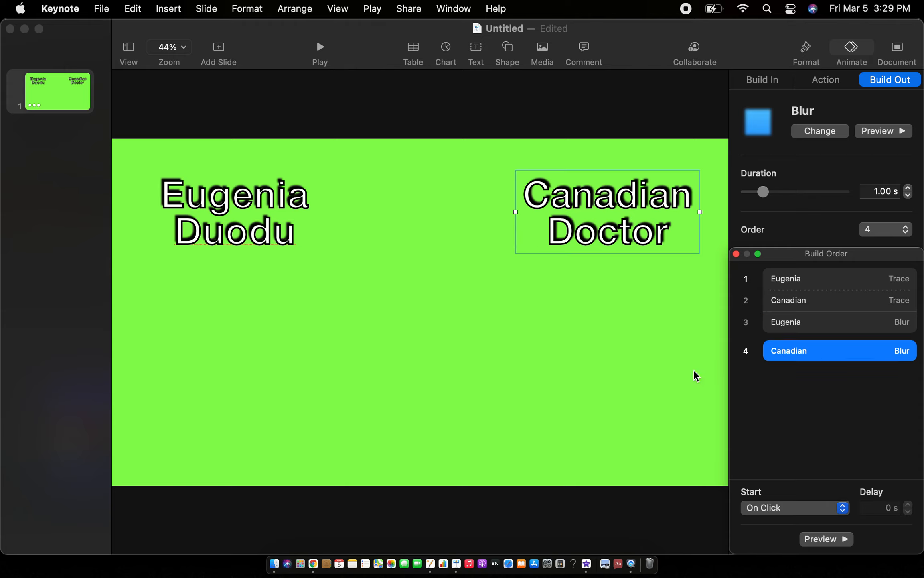
click(779, 506)
click(779, 473)
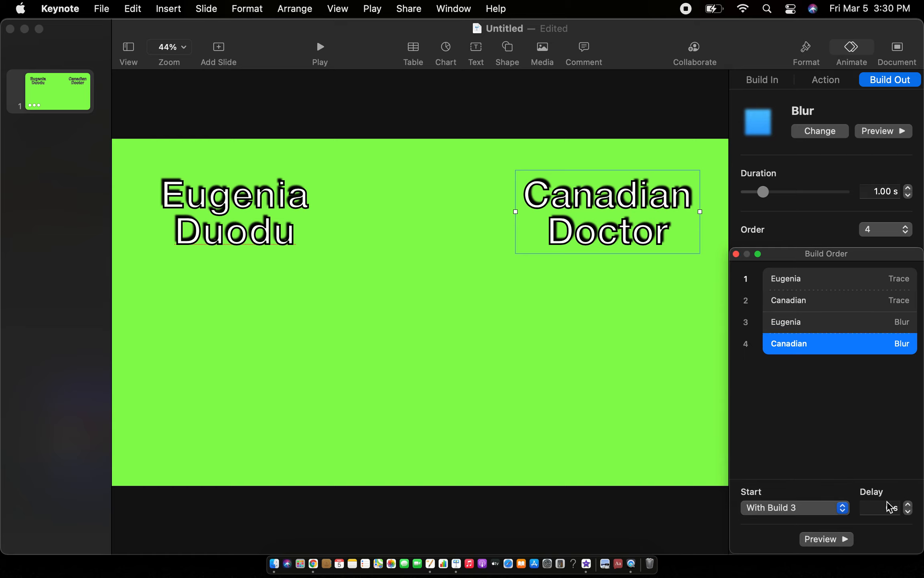
click(818, 326)
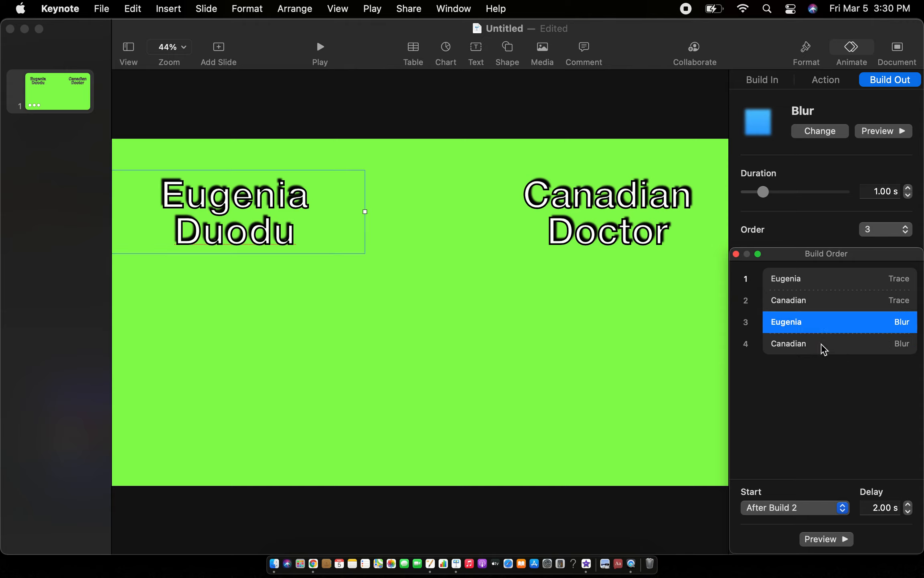
click(737, 254)
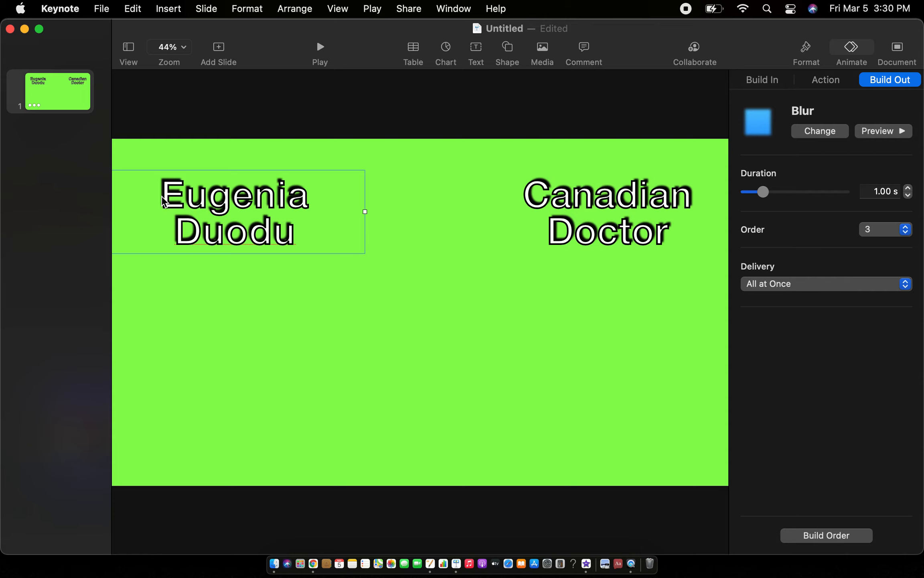
Step: Export the presentation as a movie named "Test 1" in Downloads, going to the next slide after 20 seconds
click(102, 10)
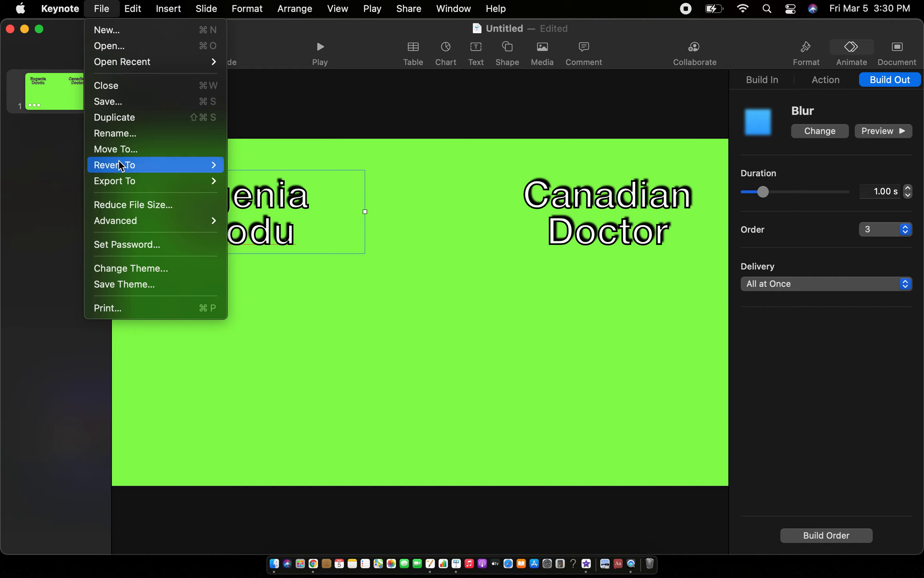
mouse_move(117, 182)
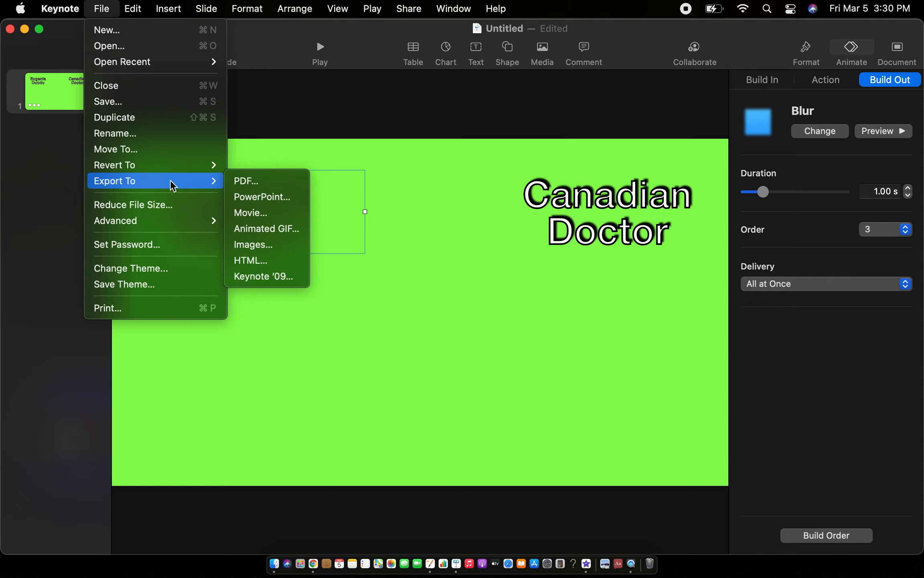
click(265, 211)
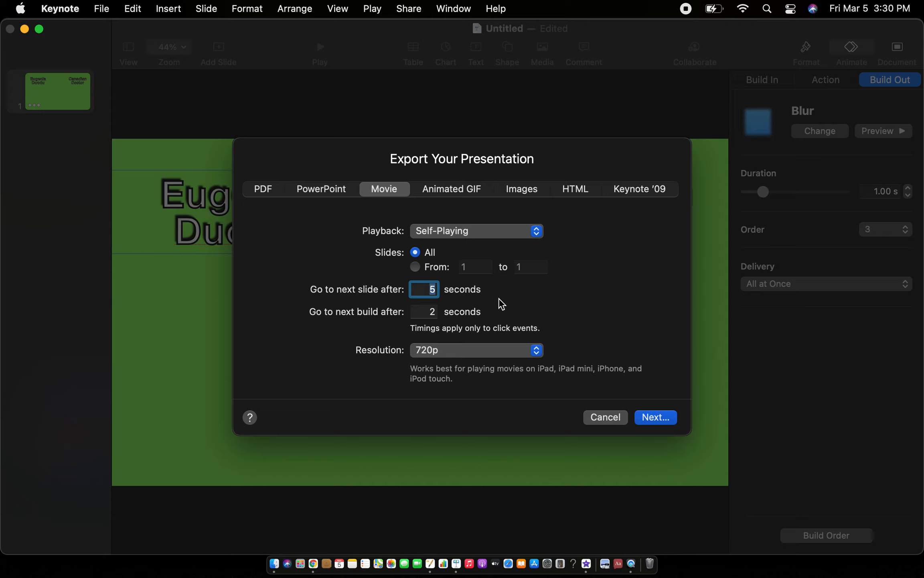
text(20)
click(657, 419)
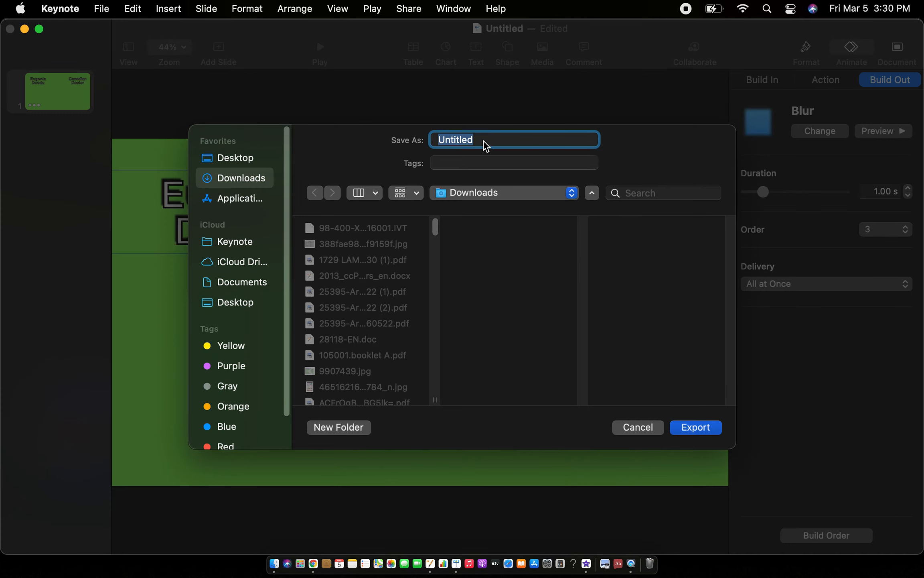
text(Test 1)
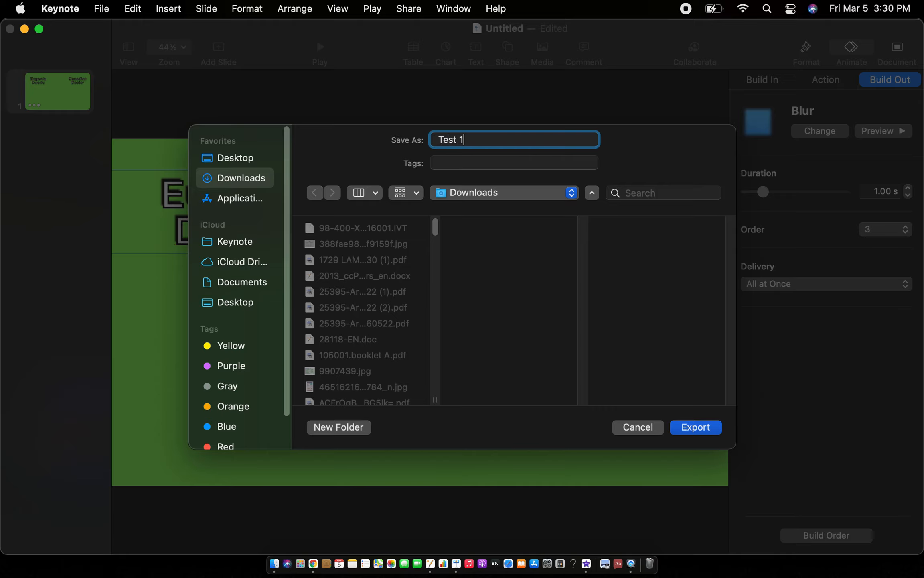
click(701, 428)
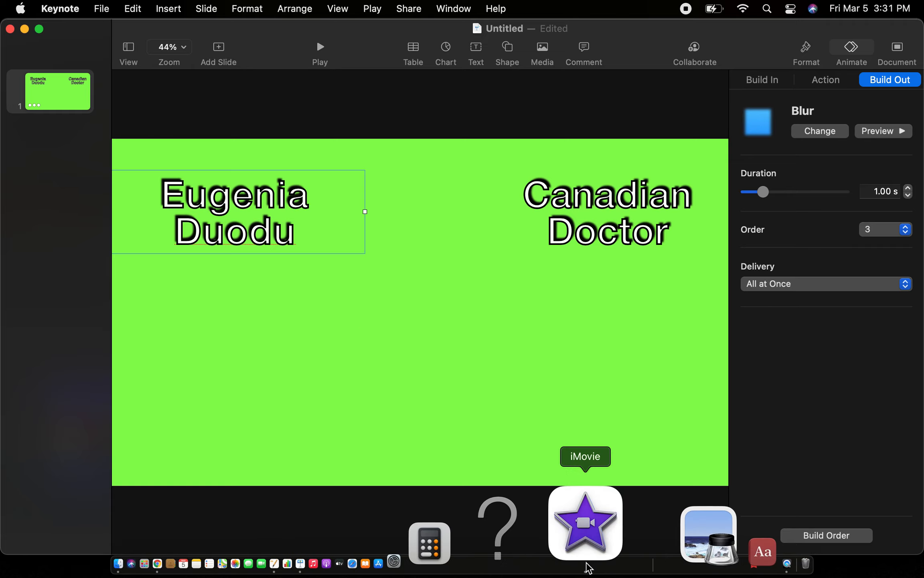
Step: Switch to iMovie and import the "Test 1" movie from the Downloads folder into the project media
click(585, 523)
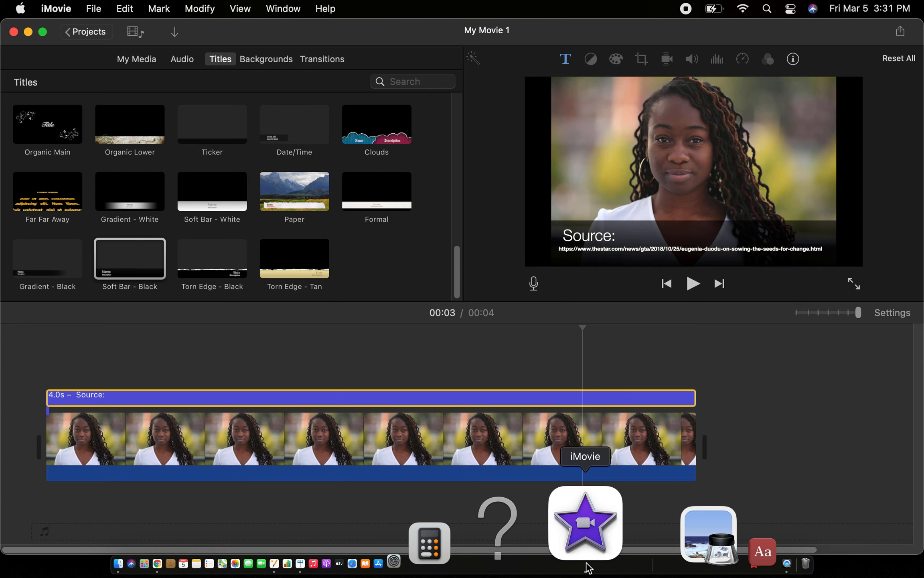
click(137, 60)
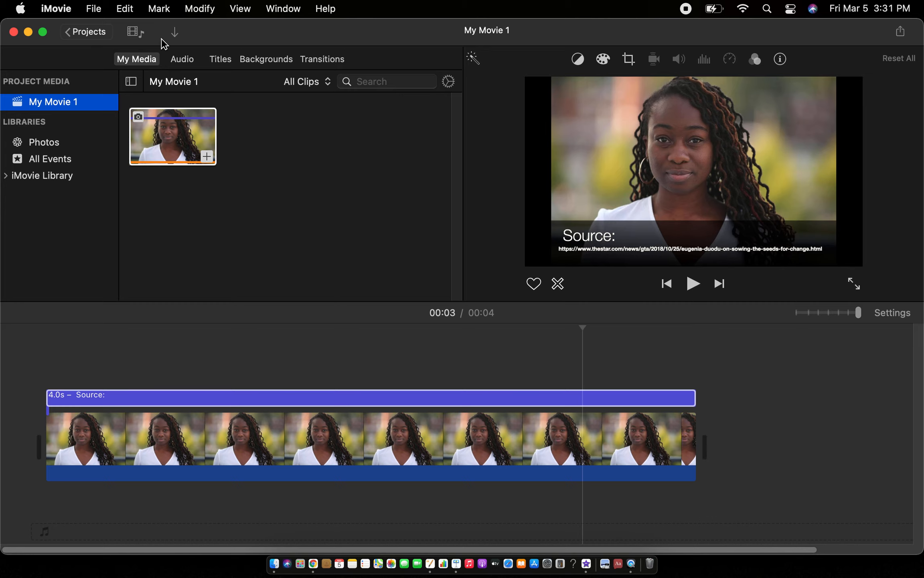
click(93, 9)
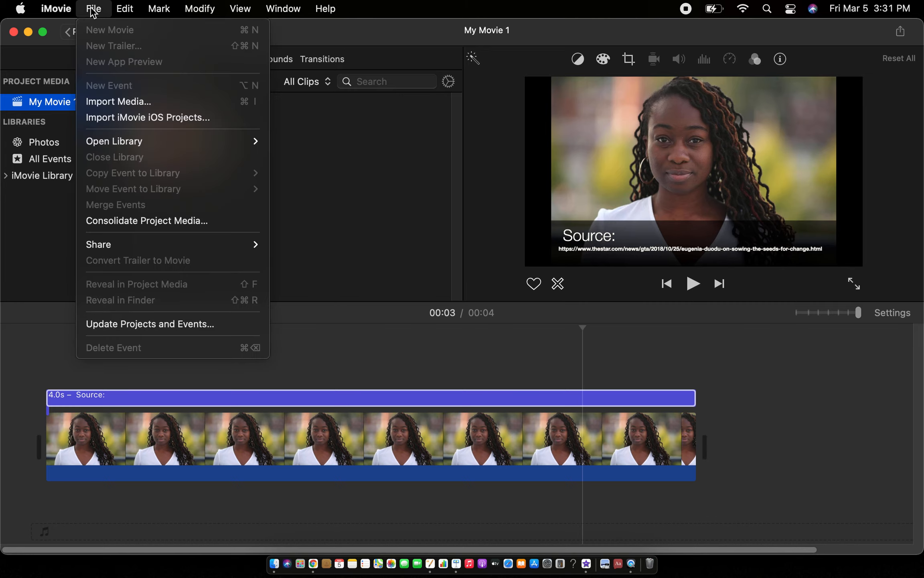
click(111, 100)
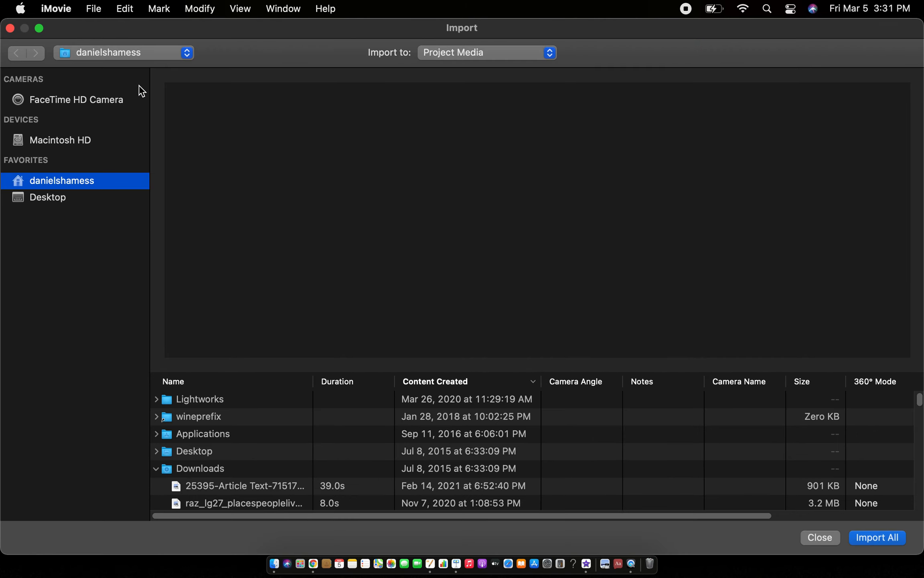
click(466, 385)
click(466, 385)
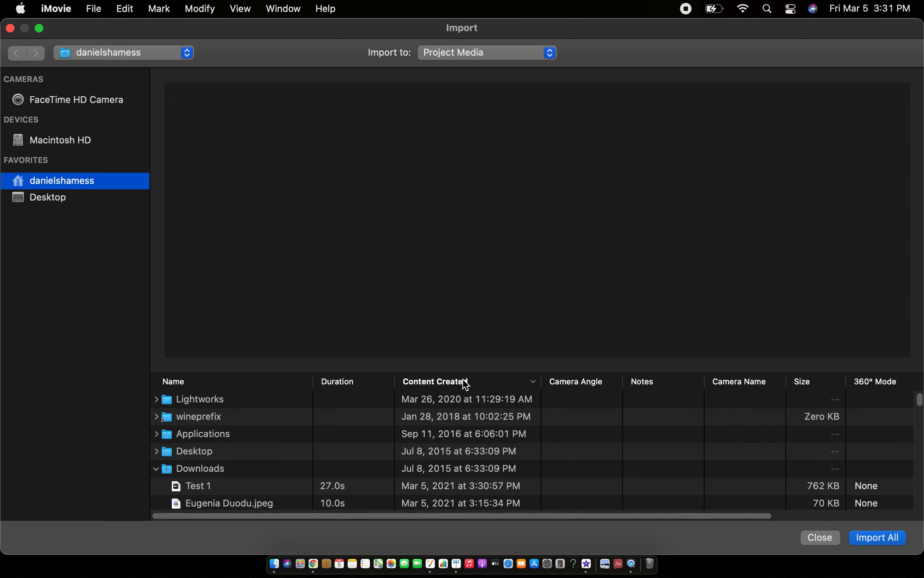
click(236, 490)
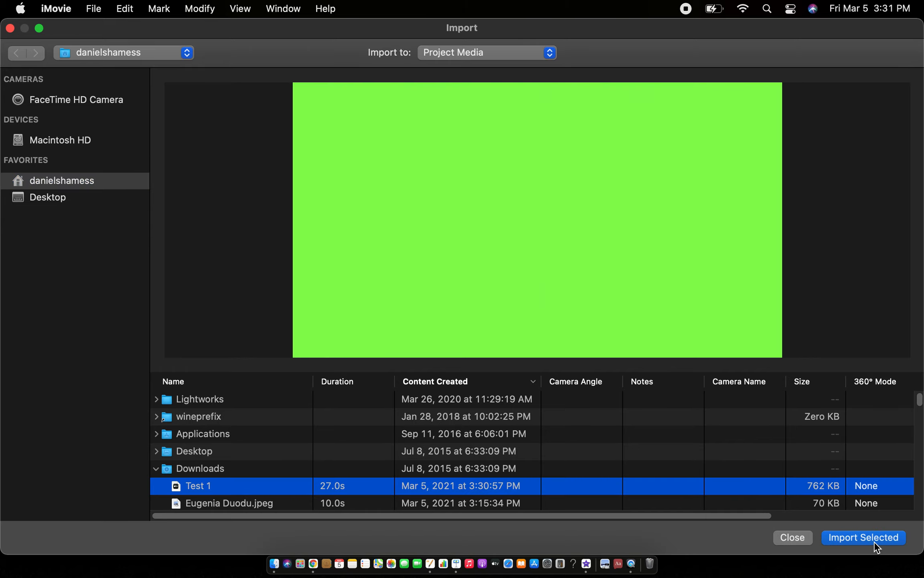
click(875, 539)
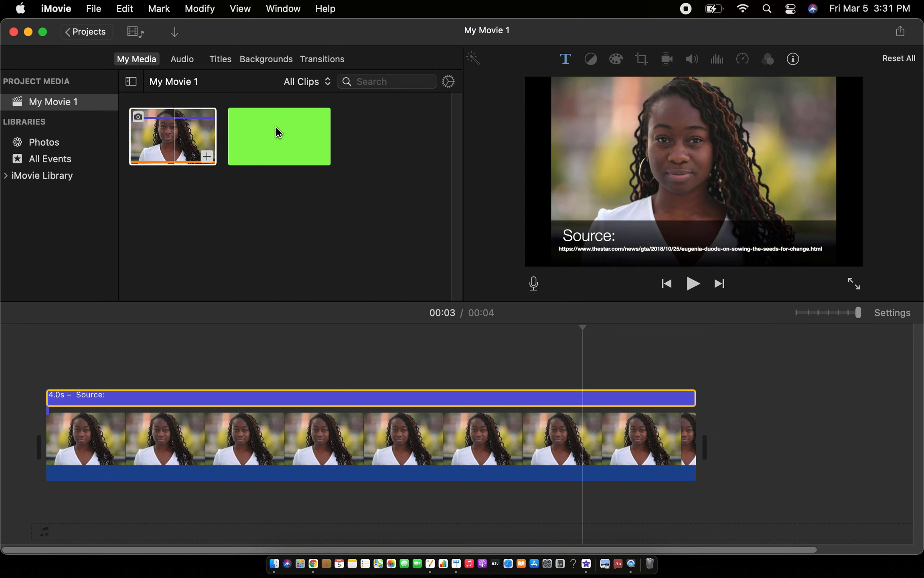
Step: Add the green-screen clip after the portrait and cut off about 1.9 seconds of blank green before its titles begin
click(262, 146)
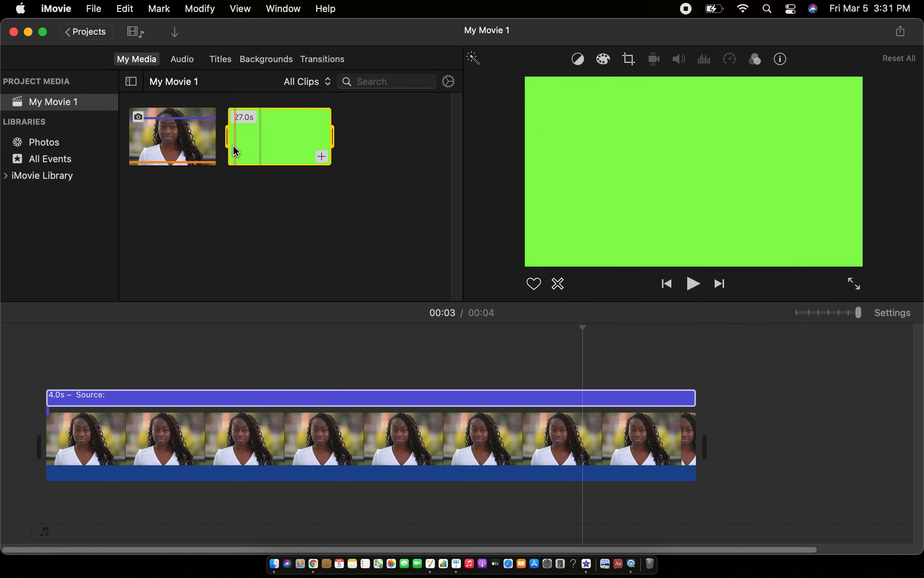
drag(243, 151, 711, 448)
drag(124, 549, 211, 540)
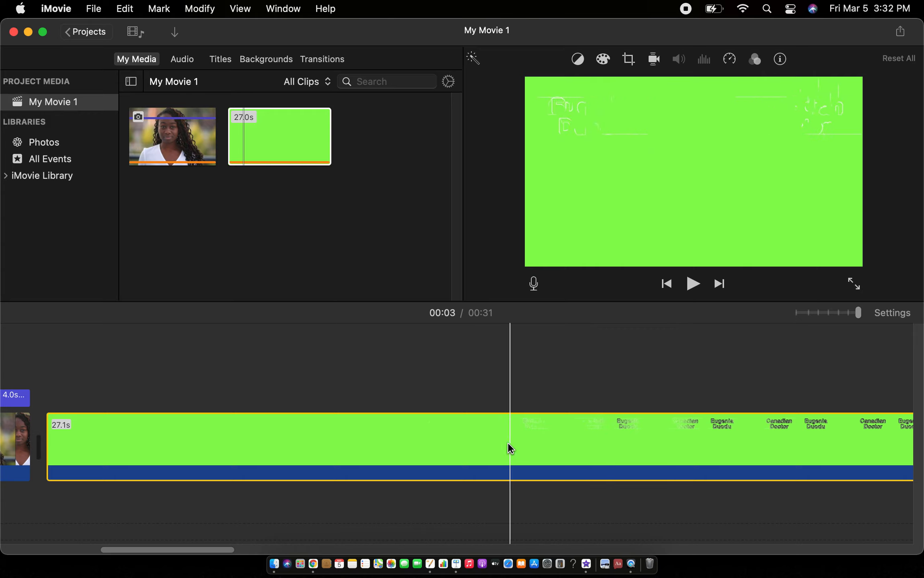
click(416, 446)
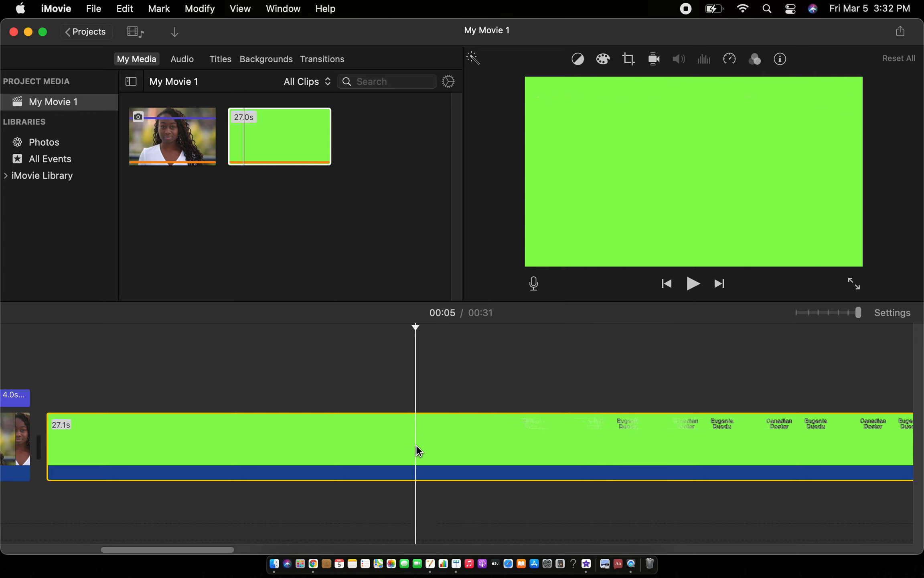
right_click(416, 446)
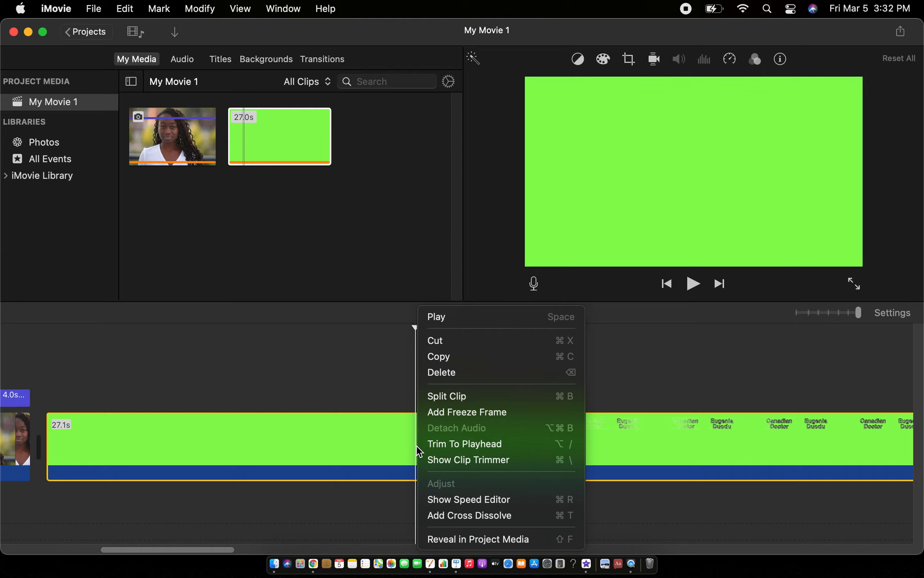
click(453, 394)
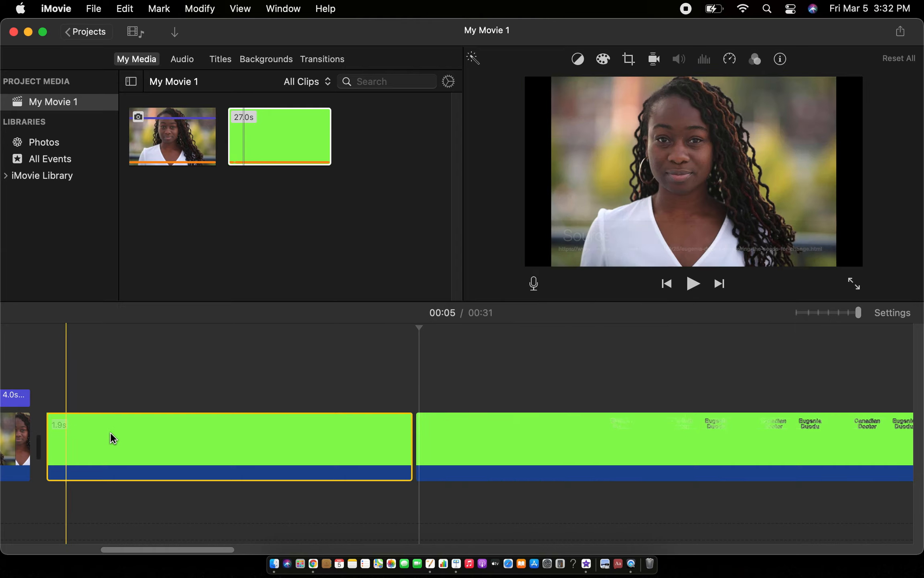
click(64, 446)
key(Delete)
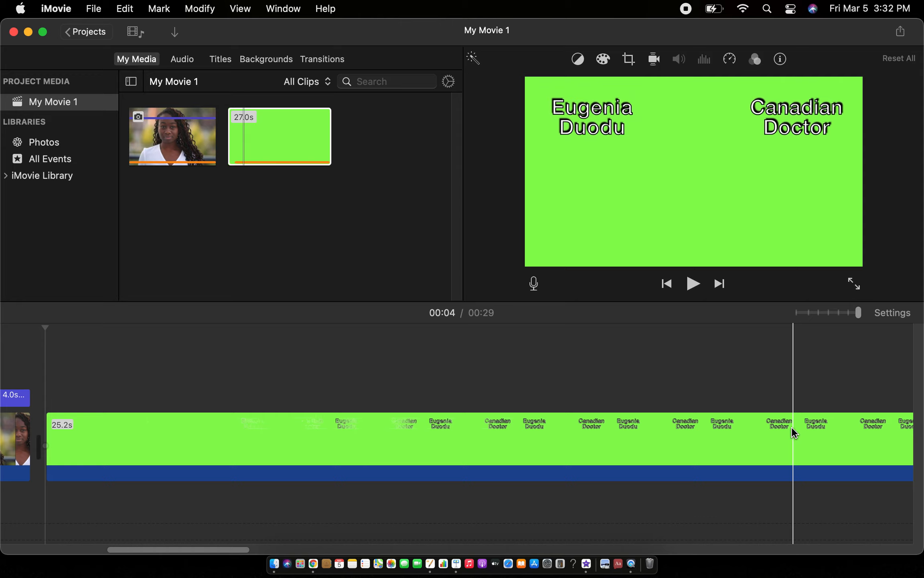
Step: Split the green-screen clip where the titles finish blurring out and delete the blank remainder of about 20.1 seconds
drag(171, 549, 245, 545)
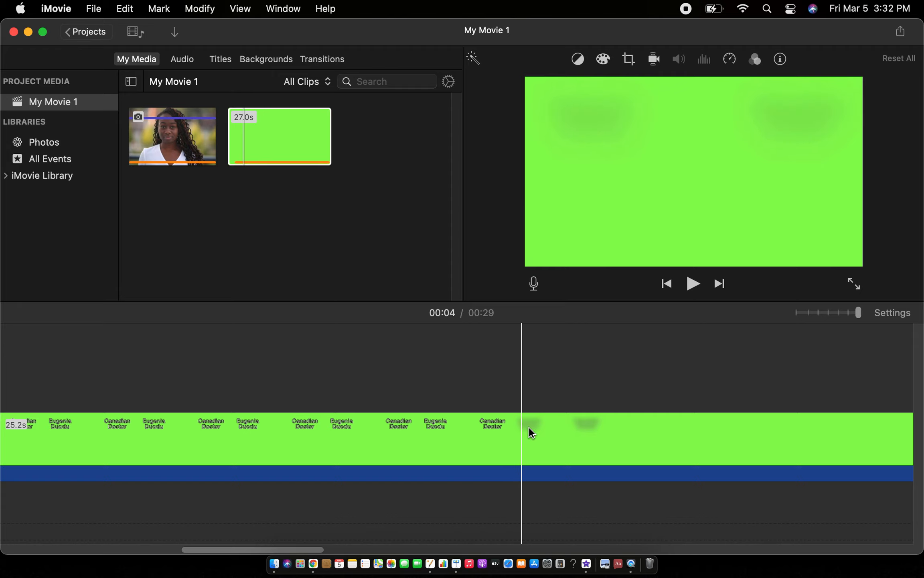
click(554, 427)
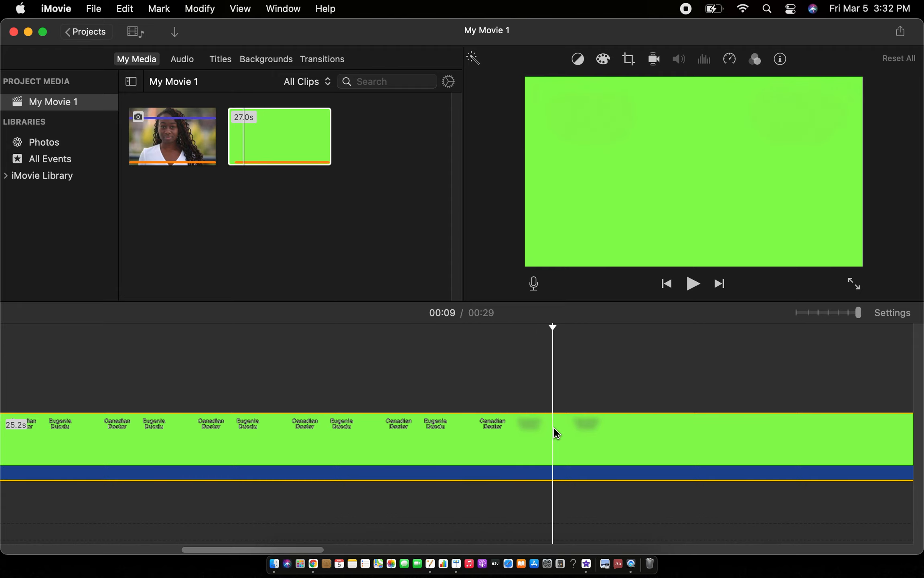
right_click(554, 427)
click(576, 395)
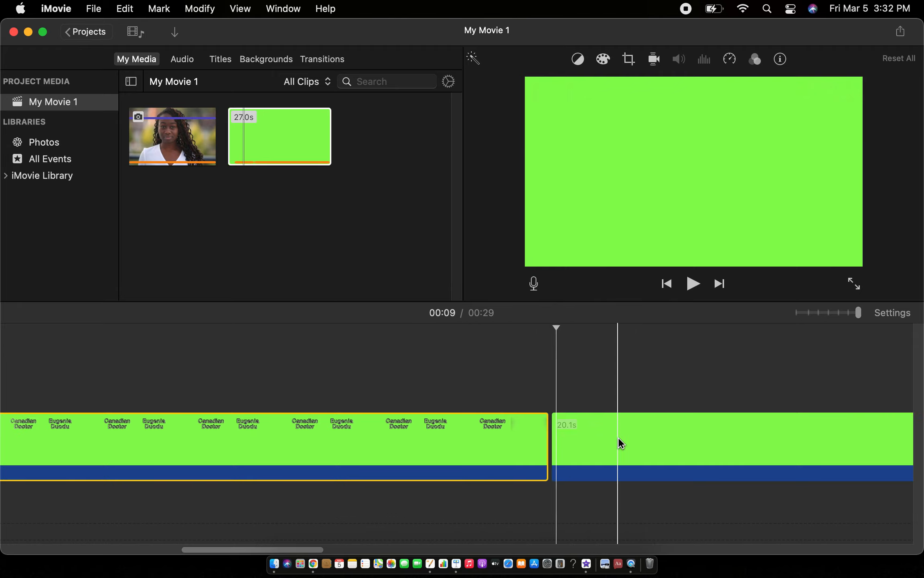
click(579, 442)
key(Delete)
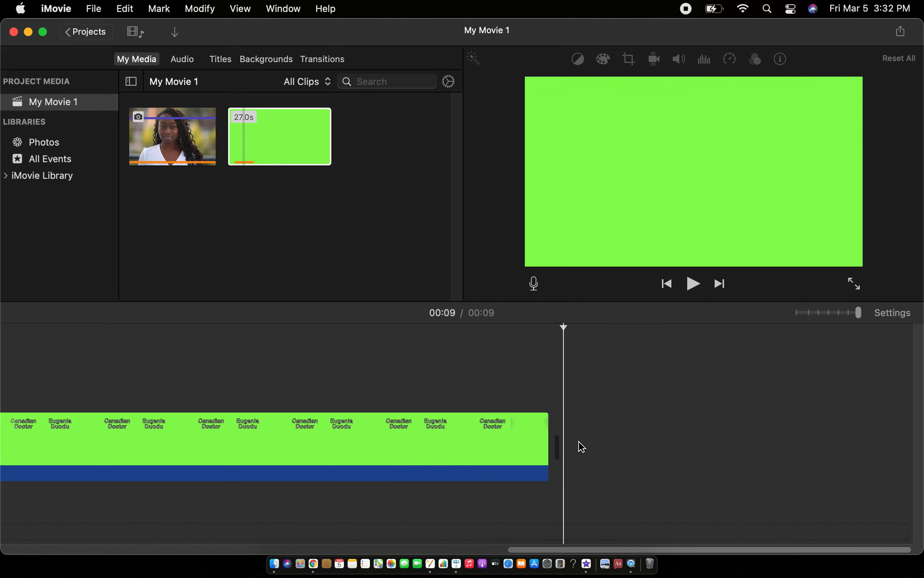
Step: Move the trimmed green-screen clip above the portrait as an overlay, aligned with the portrait's start
drag(615, 551, 282, 539)
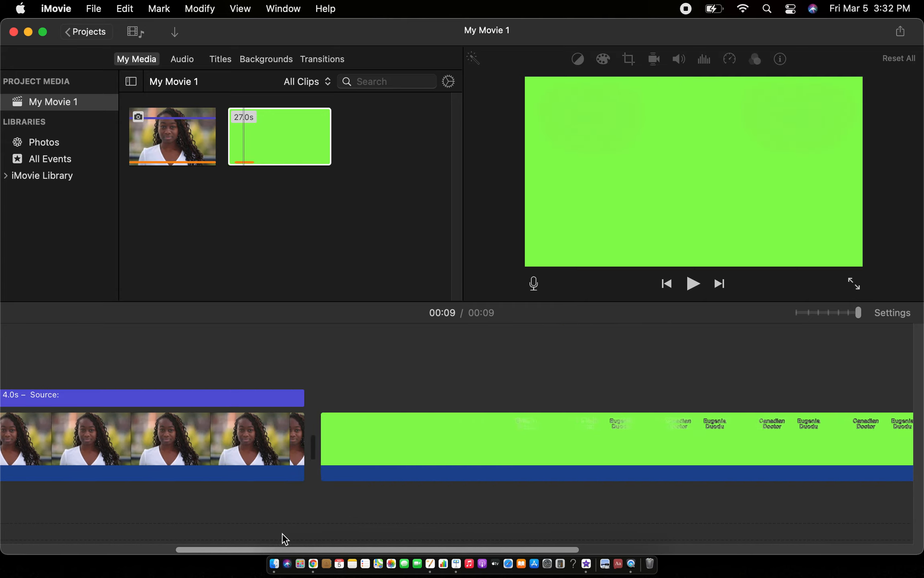
click(350, 439)
drag(251, 551, 25, 557)
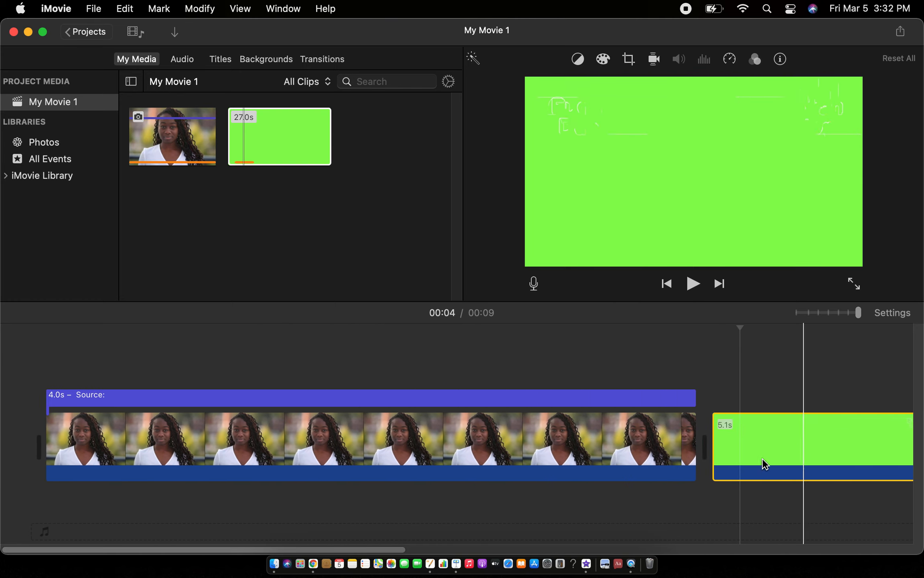
drag(738, 450, 54, 392)
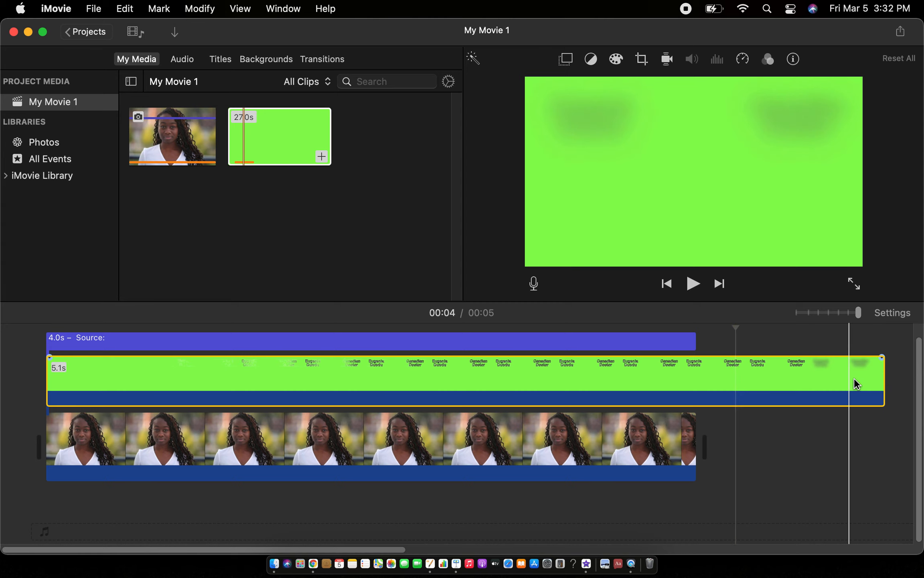
Step: Set the portrait clip's duration to 5.1 seconds and shorten the "Source:" title to 3.0 seconds
click(641, 443)
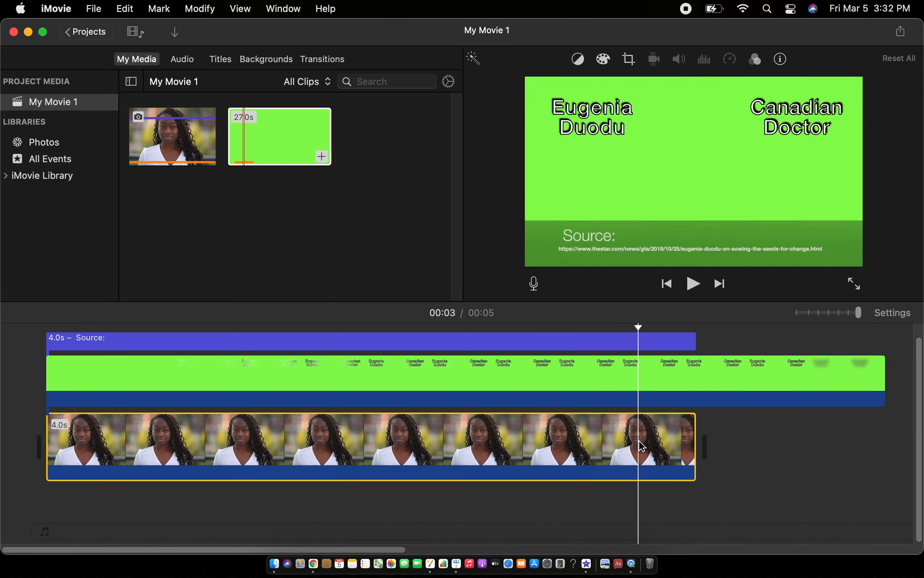
click(781, 60)
click(847, 86)
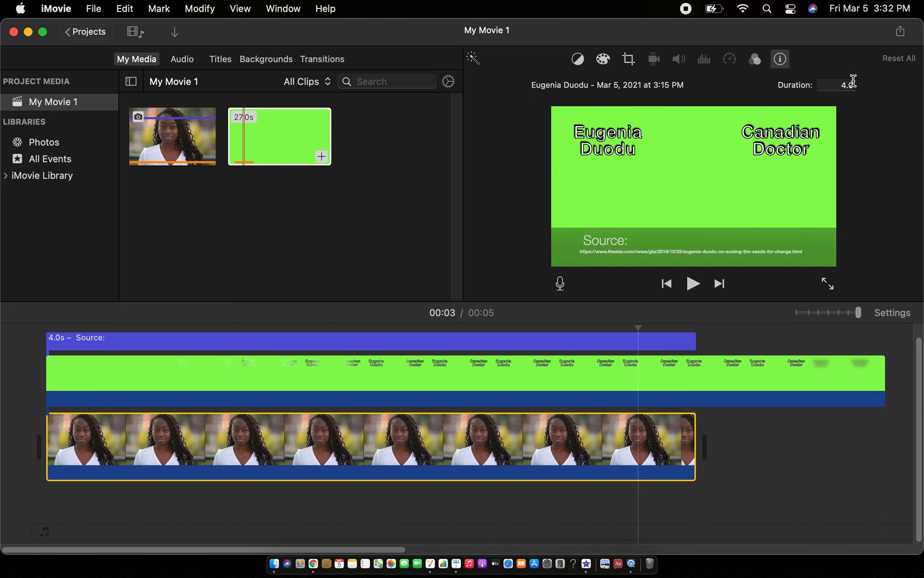
click(849, 86)
text(5.1)
key(Return)
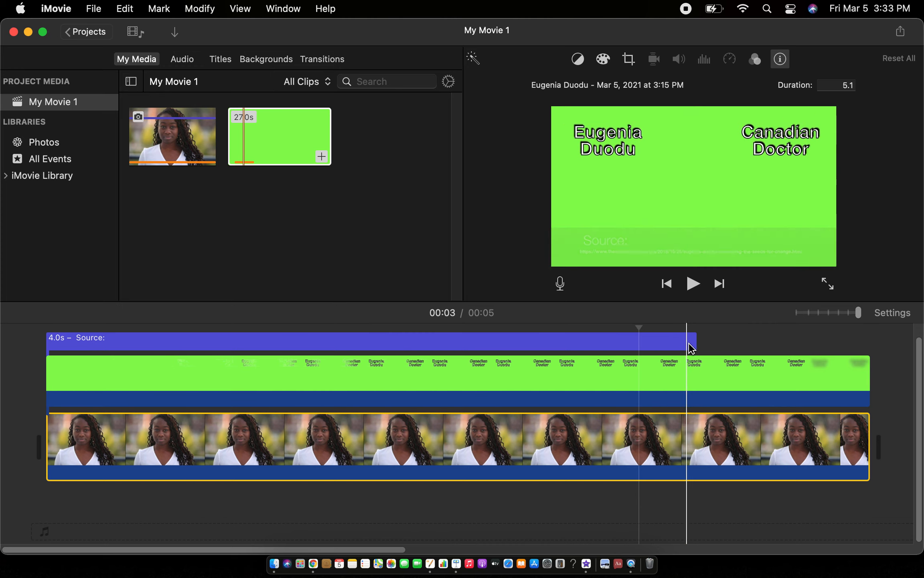
drag(694, 345, 532, 349)
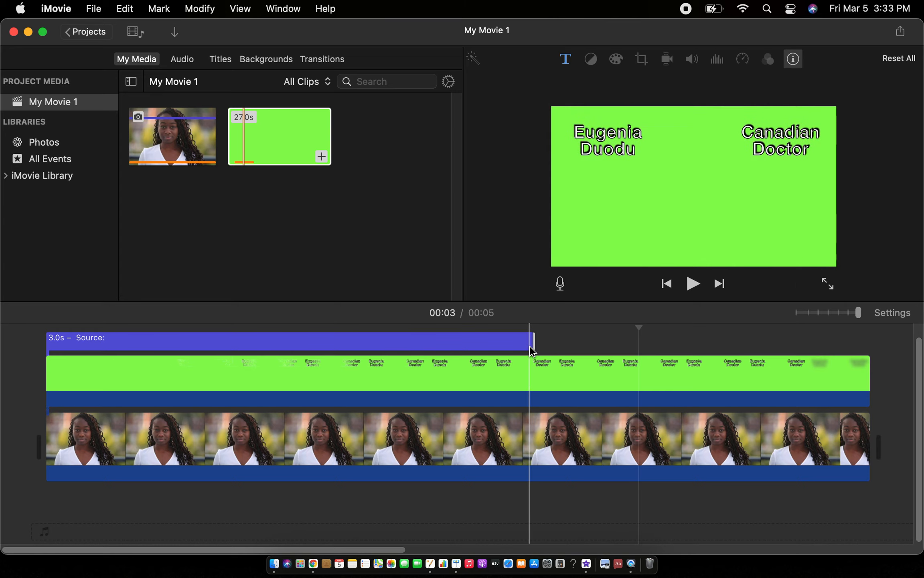
Step: Change the green clip's video overlay setting to Green/Blue Screen
click(140, 375)
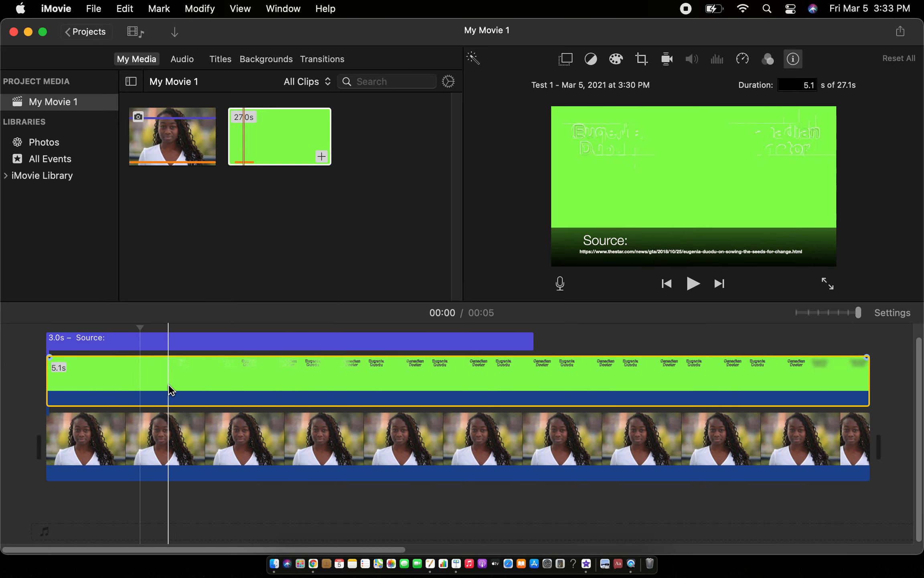
click(565, 60)
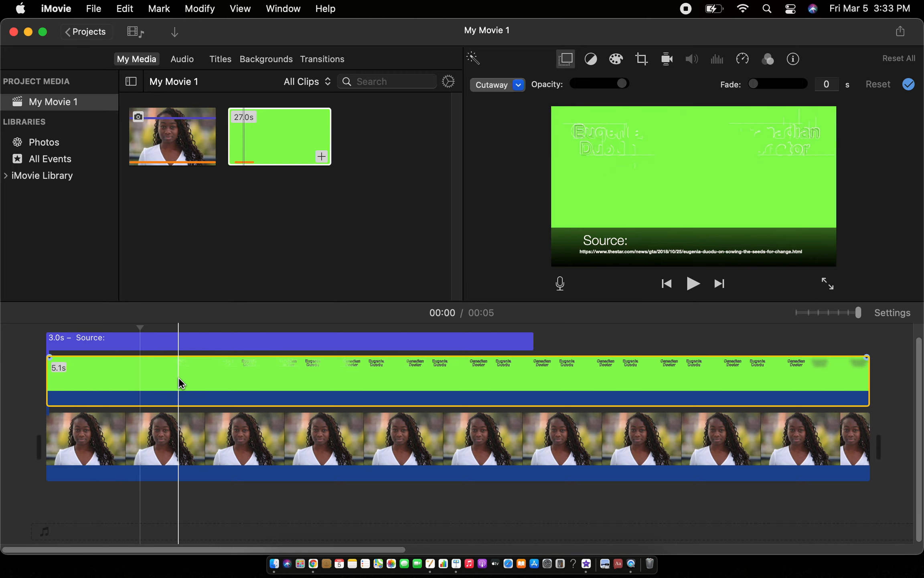
click(519, 85)
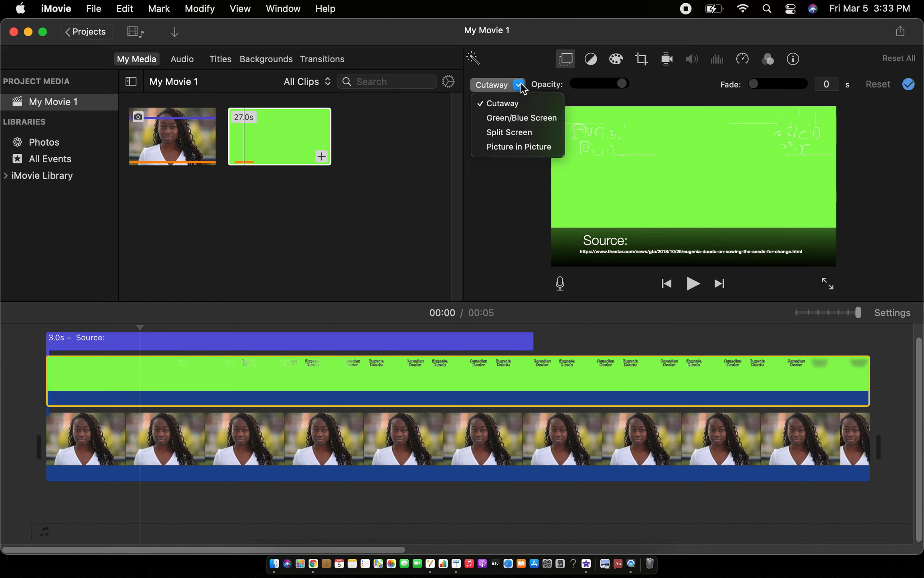
click(515, 119)
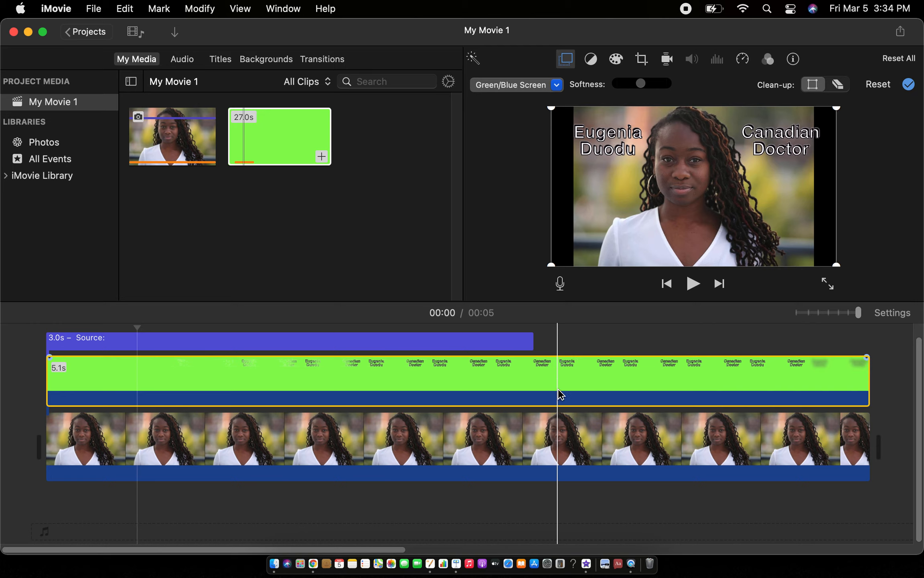
Step: Play the whole movie full screen from the beginning to check the keyed titles, and return to the editor
click(42, 363)
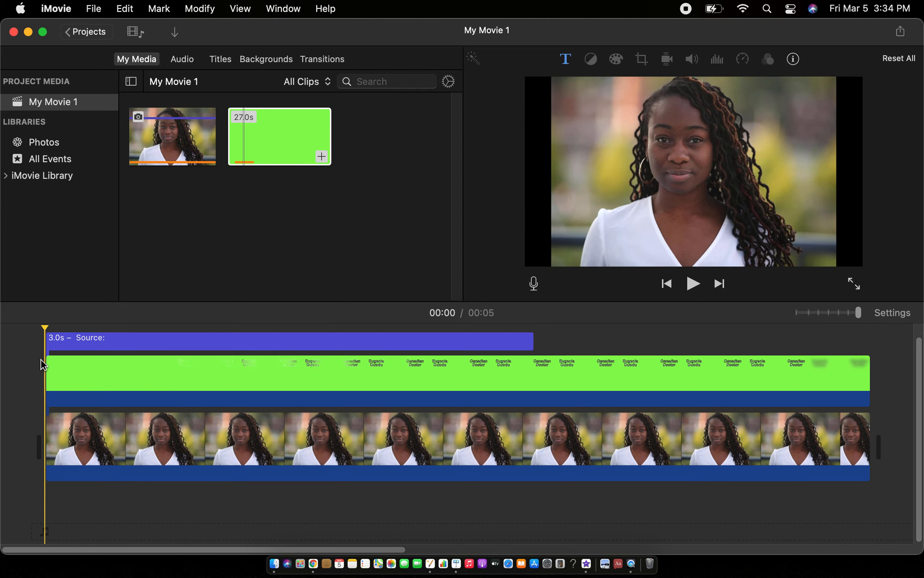
click(854, 285)
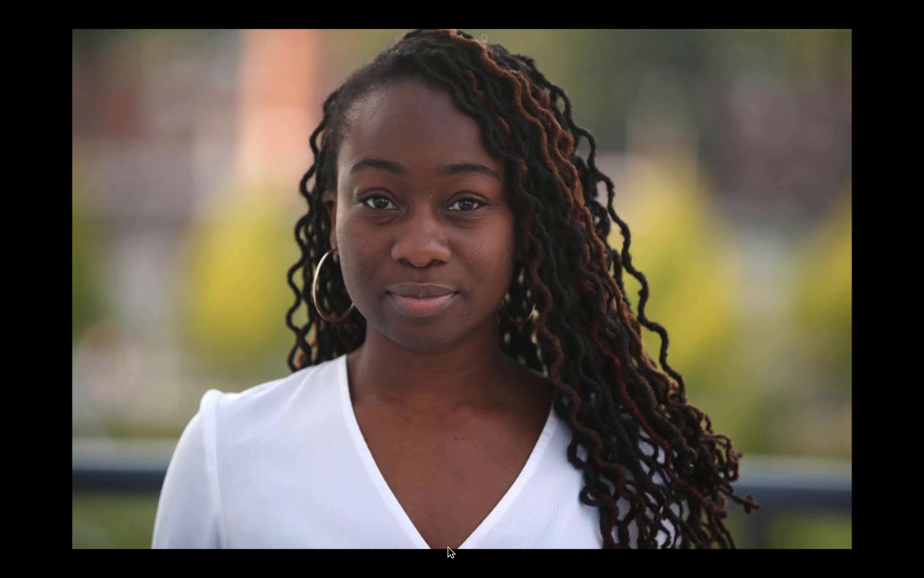
key(space)
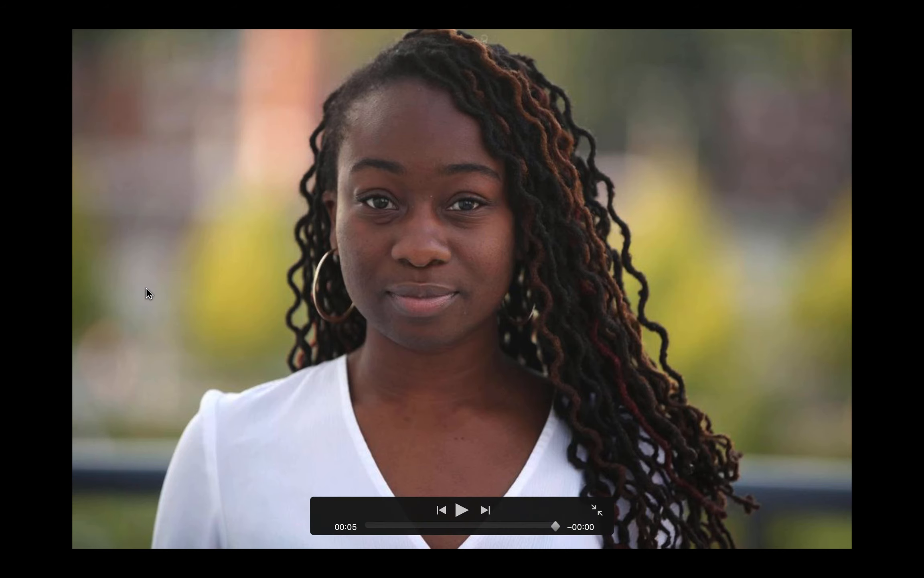
key(Escape)
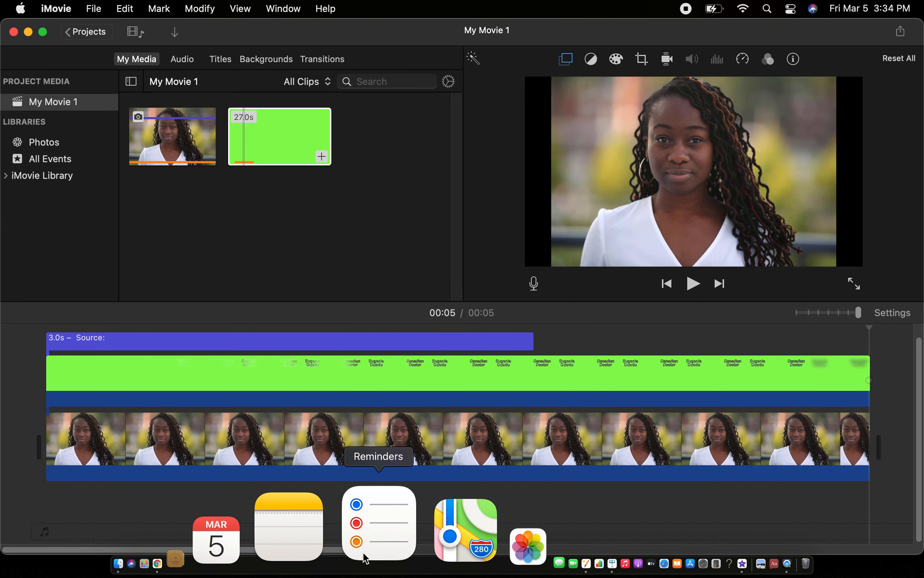
Step: Extend the end of the portrait clip to 5.5 seconds and play the movie through to its end
drag(330, 546, 408, 539)
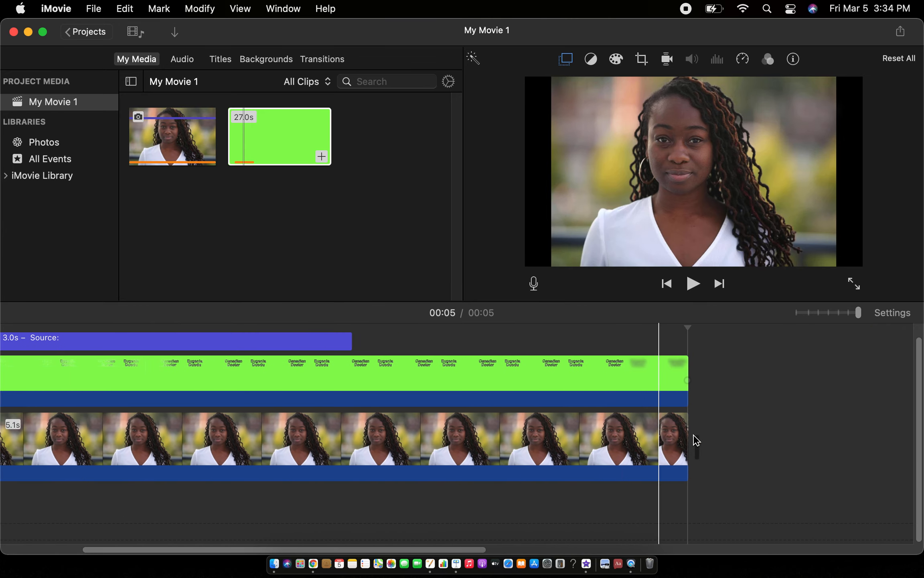
drag(688, 438, 755, 437)
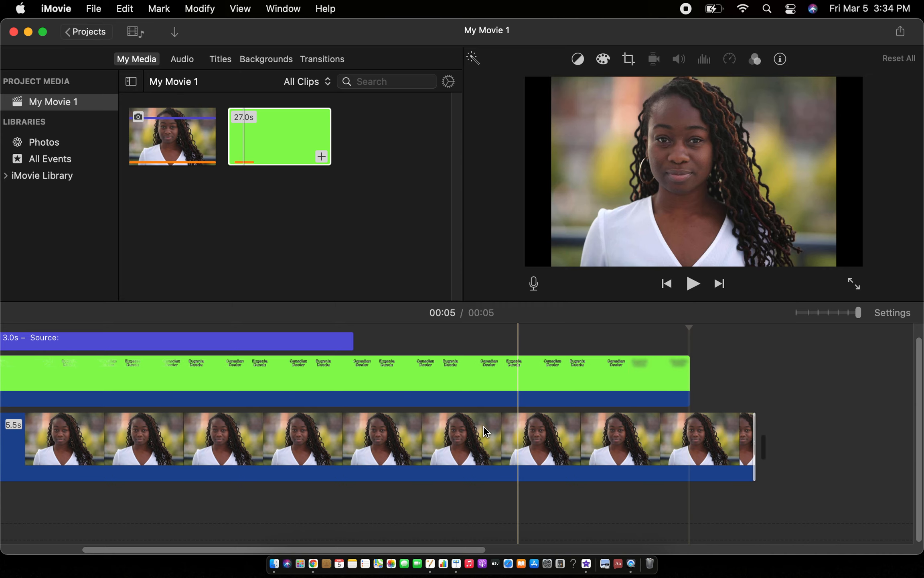
click(301, 341)
click(697, 286)
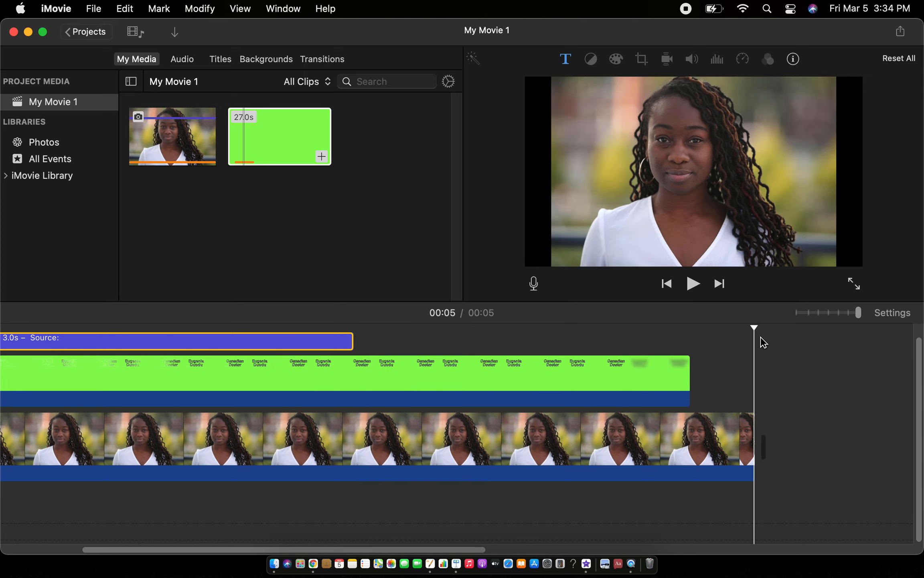
Step: Add a Soft Bar - Black title directly after the "Source:" title and set its duration to 2.0 seconds
drag(335, 548, 195, 533)
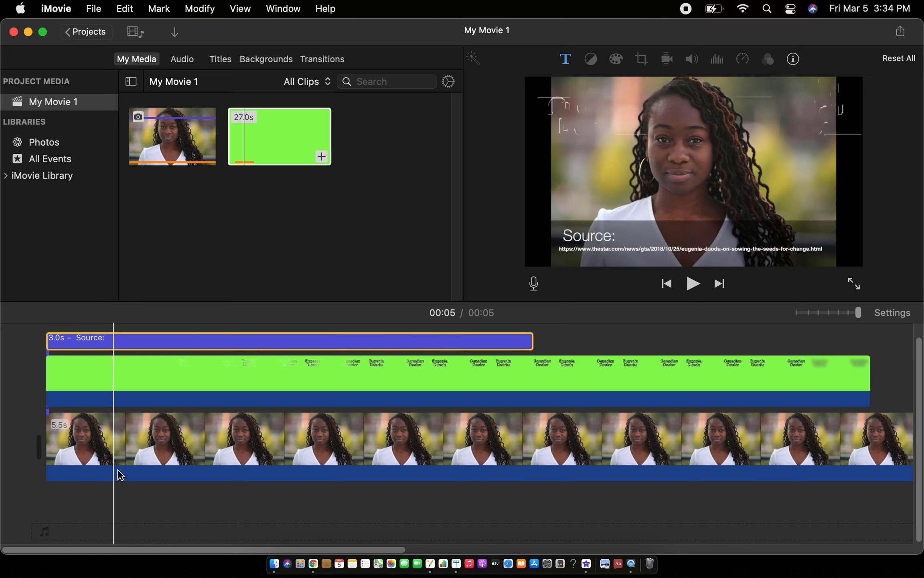
drag(220, 550, 337, 548)
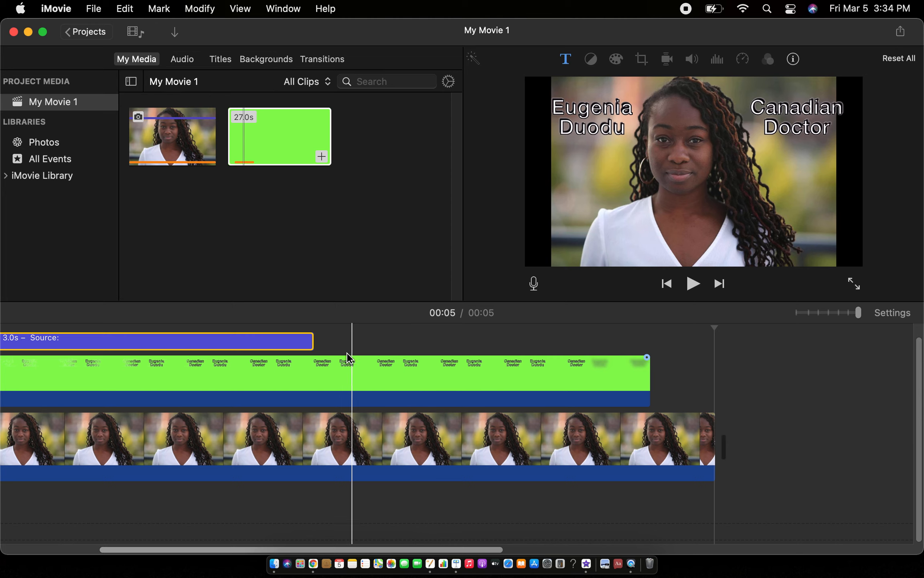
click(220, 60)
drag(144, 256, 321, 341)
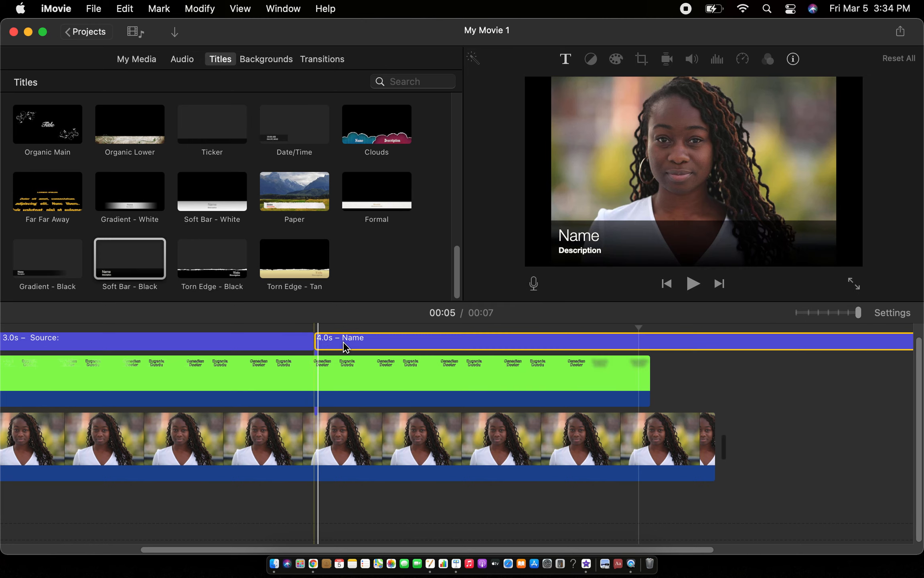
click(793, 60)
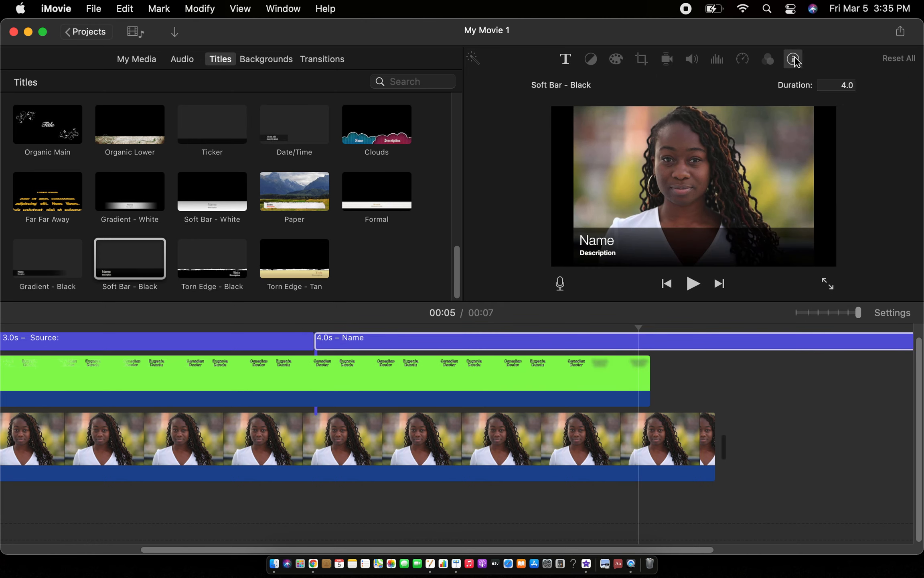
click(838, 83)
text(2)
key(Return)
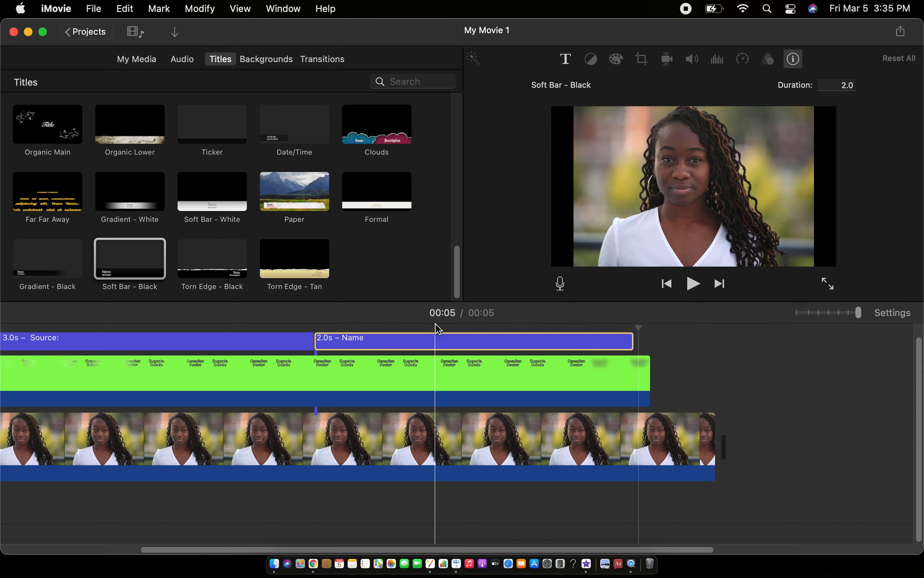
Step: Change the new title's name line to "Song: Big Bang Theory Theme" and delete its description placeholder
click(355, 349)
click(628, 241)
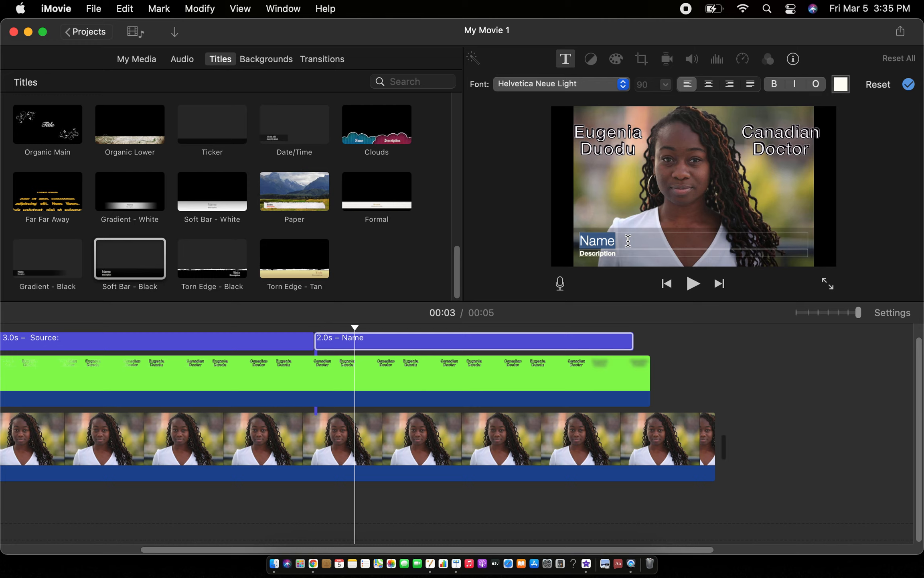
text(Song)
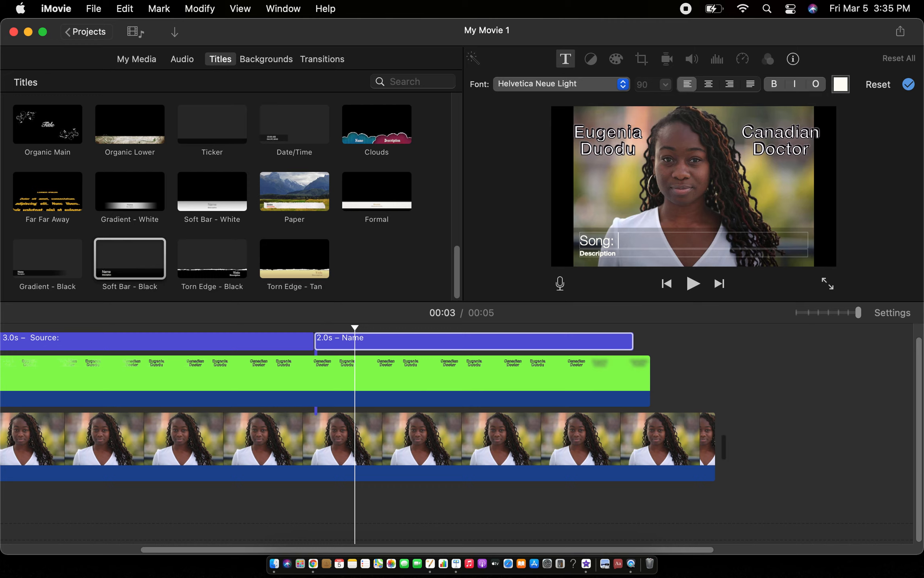
text(: Big Bang Theory Theme)
click(633, 253)
key(BackSpace)
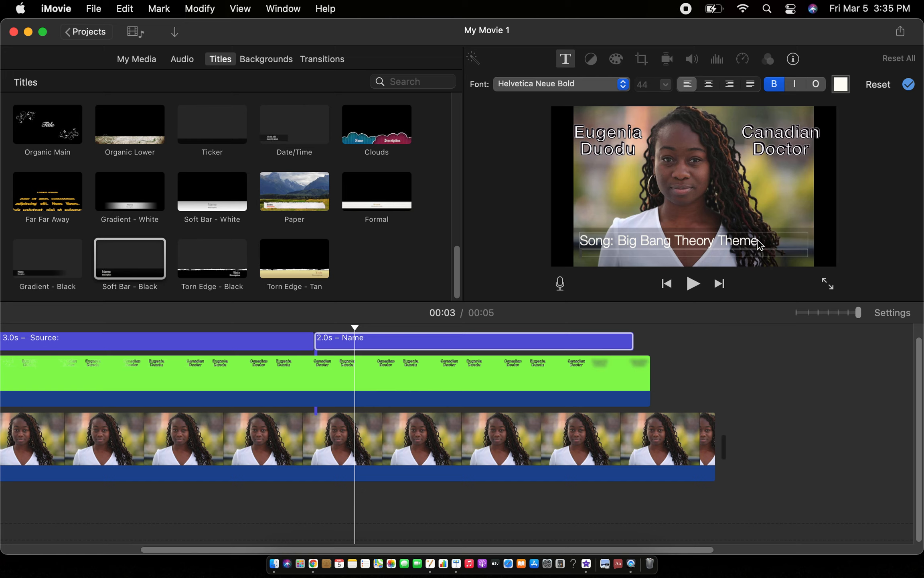
click(308, 336)
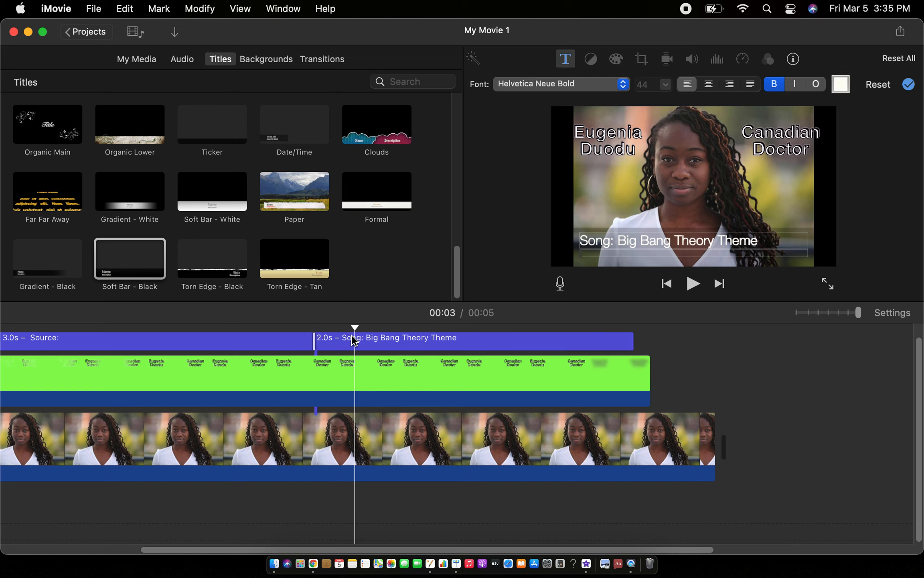
Step: Apply outline and bold to the song title's text and to the "Source:" heading
click(327, 343)
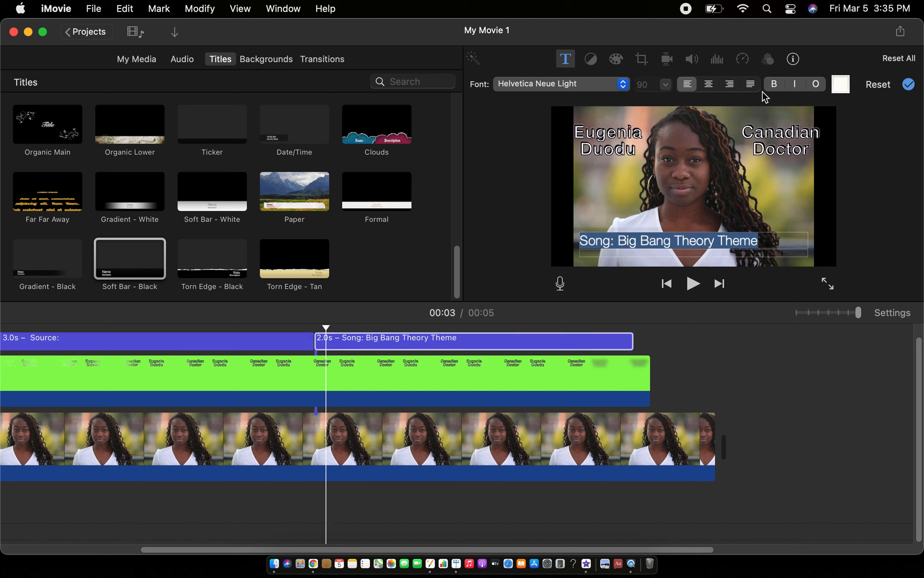
click(816, 85)
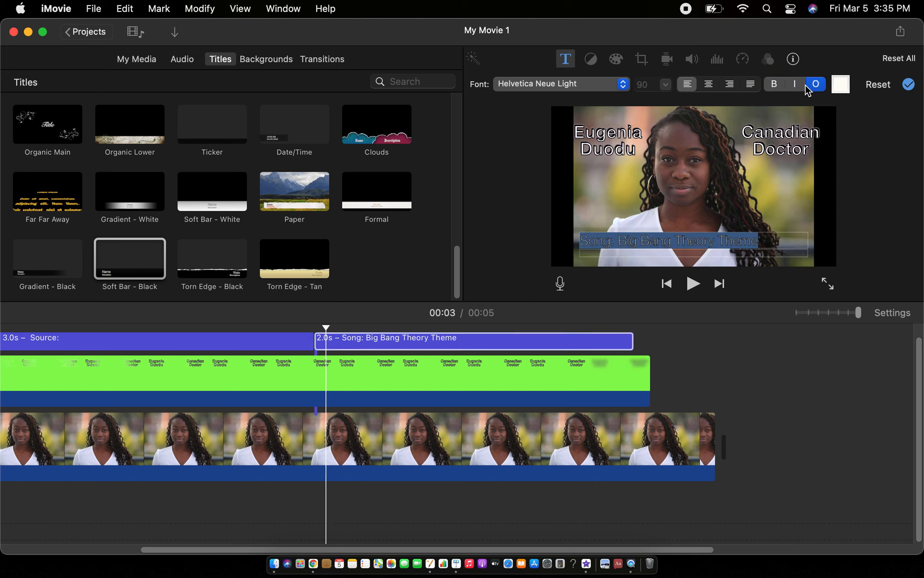
click(775, 85)
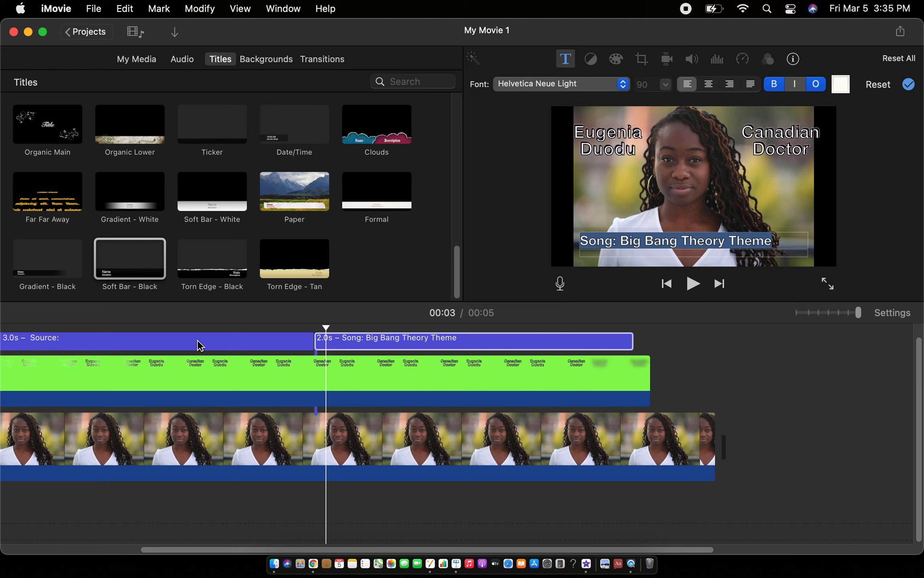
click(172, 347)
click(817, 85)
click(775, 85)
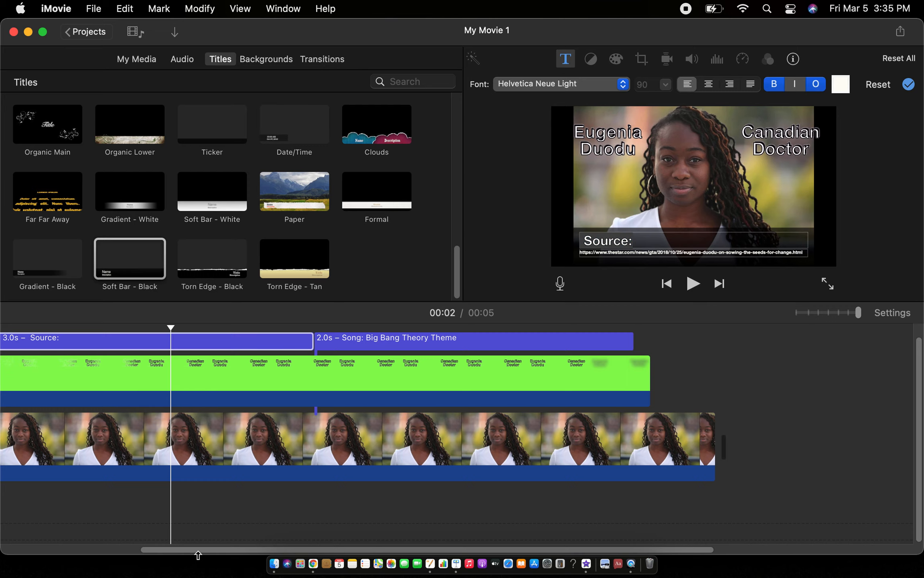
drag(200, 547, 60, 550)
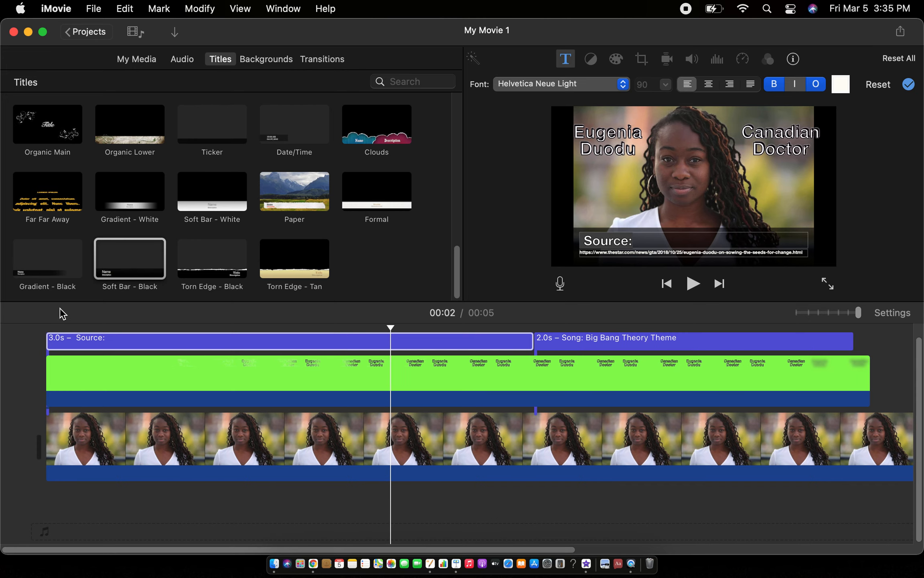
click(33, 342)
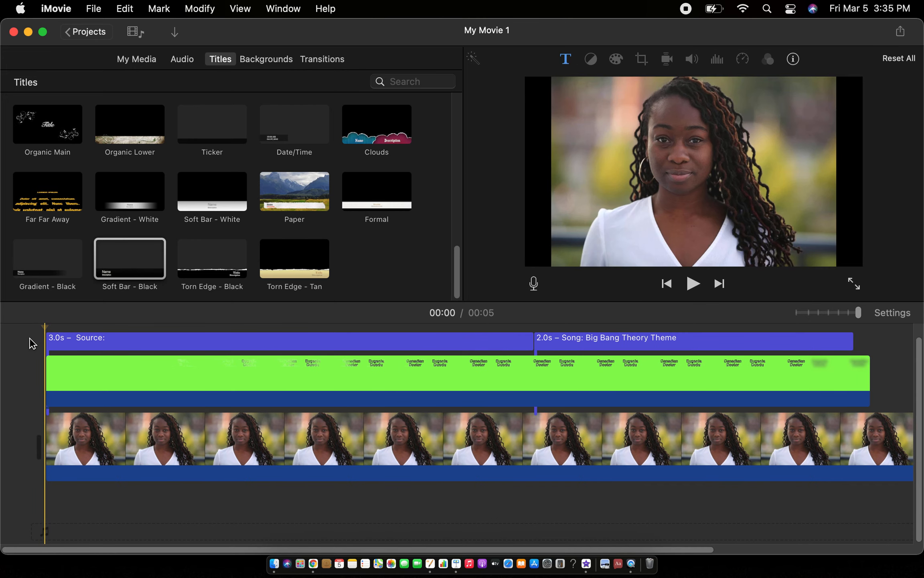
Step: Set up a file export of the movie titled "Eugenia Duodu" and proceed to choosing the save location
click(903, 34)
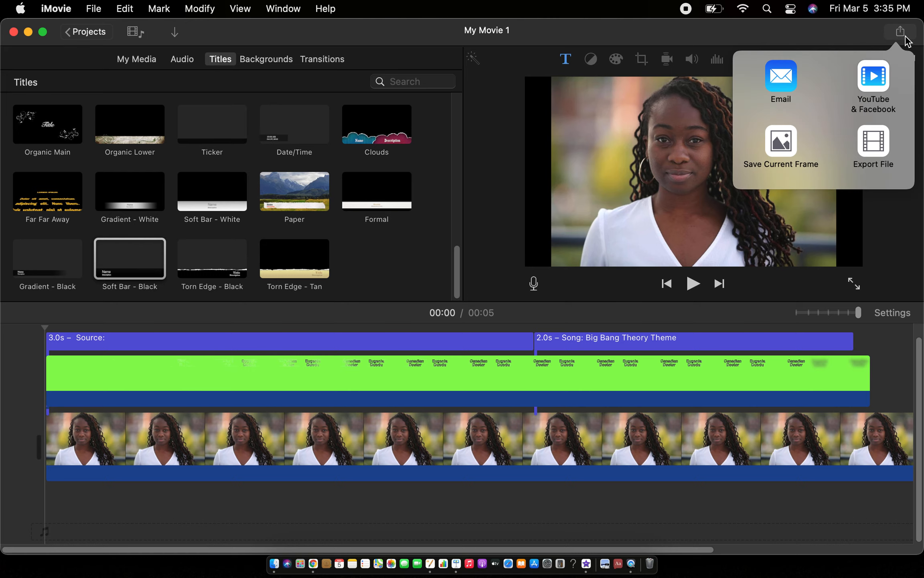
click(873, 141)
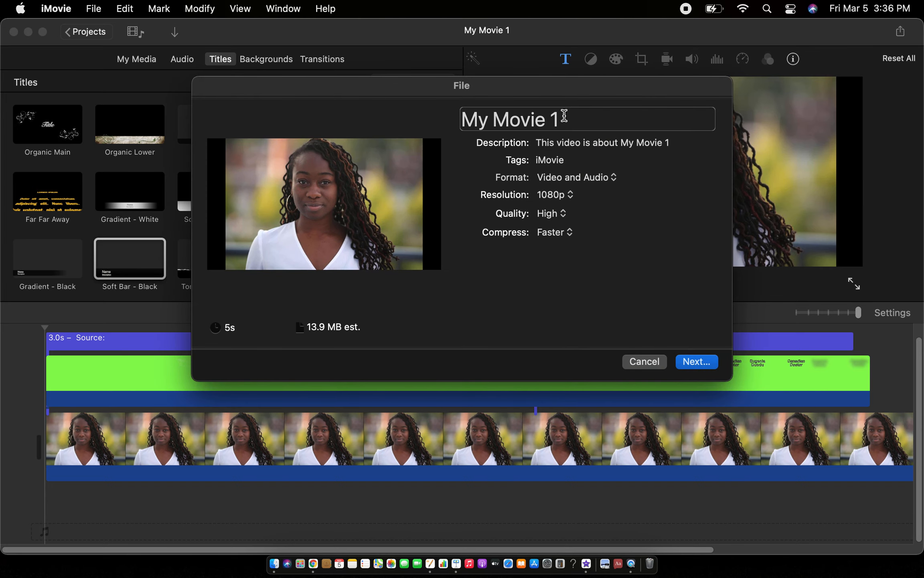
drag(565, 117, 466, 141)
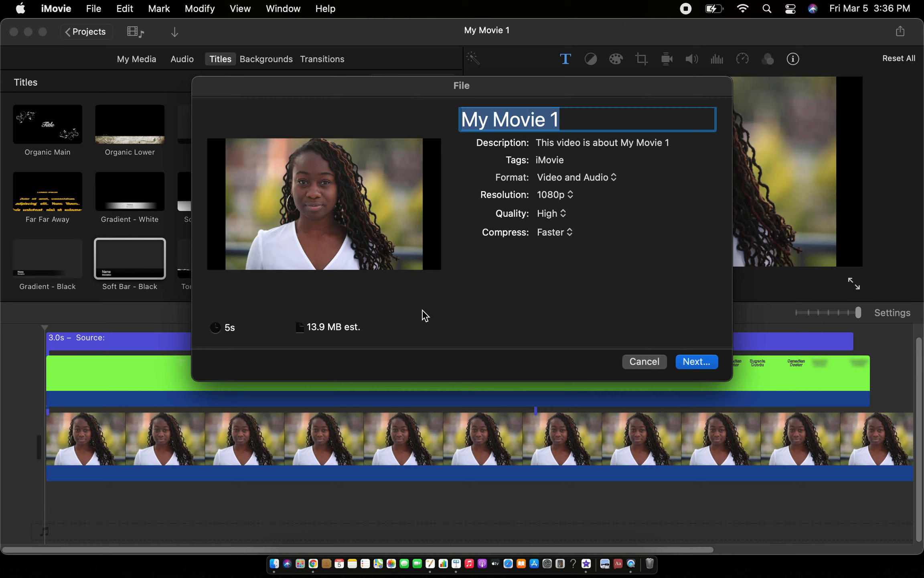
text(Eugen)
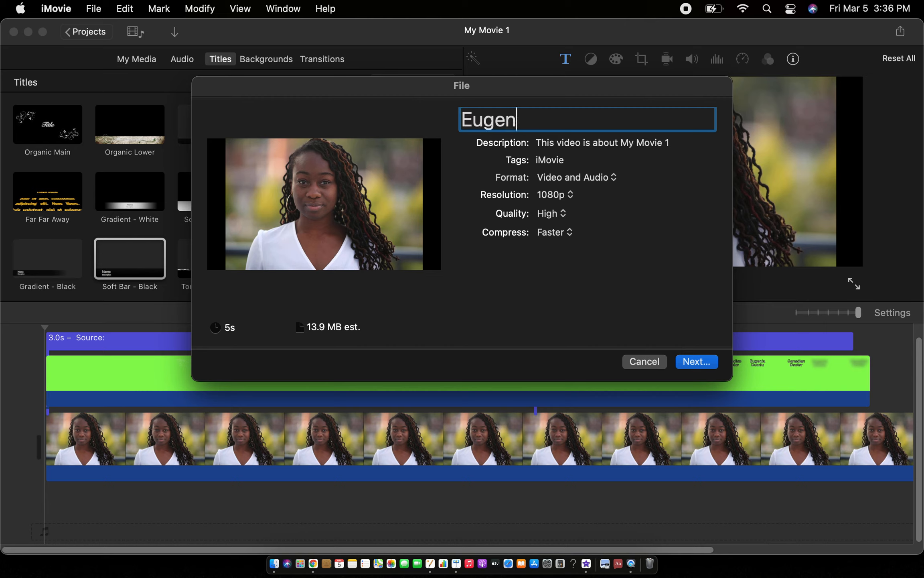
text(ia Duodo)
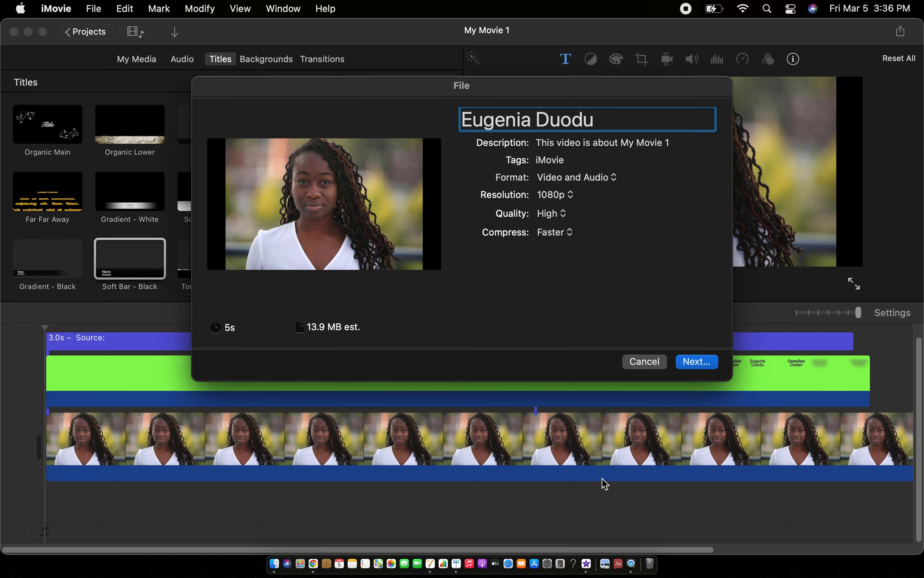
click(700, 363)
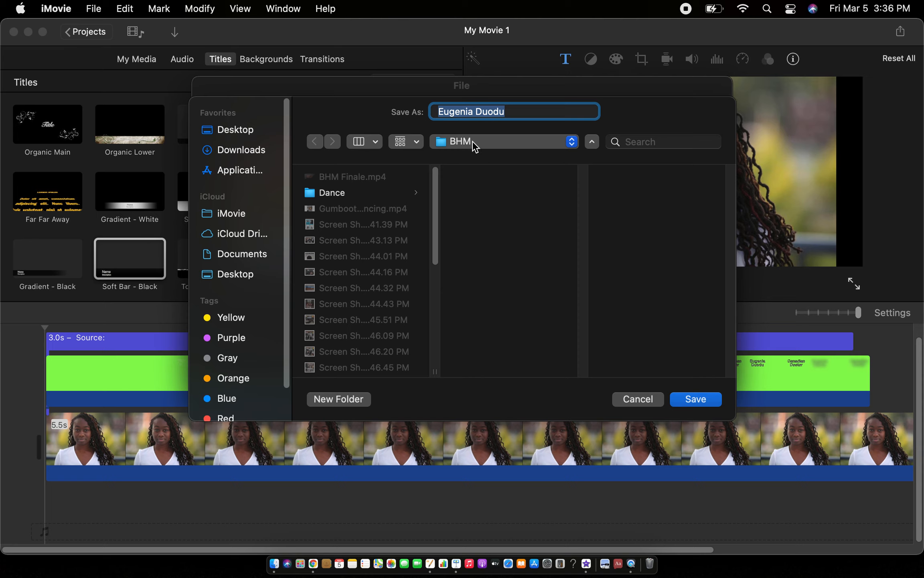
Step: Save the exported movie in the BHM folder, check the export progress and dismiss the notification
click(472, 142)
click(476, 158)
click(476, 147)
click(475, 150)
click(483, 146)
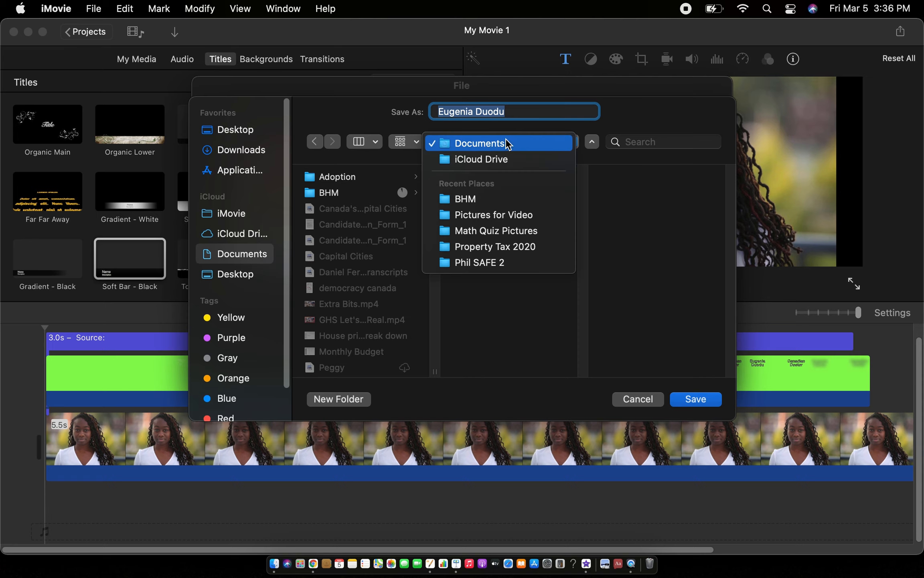
click(482, 199)
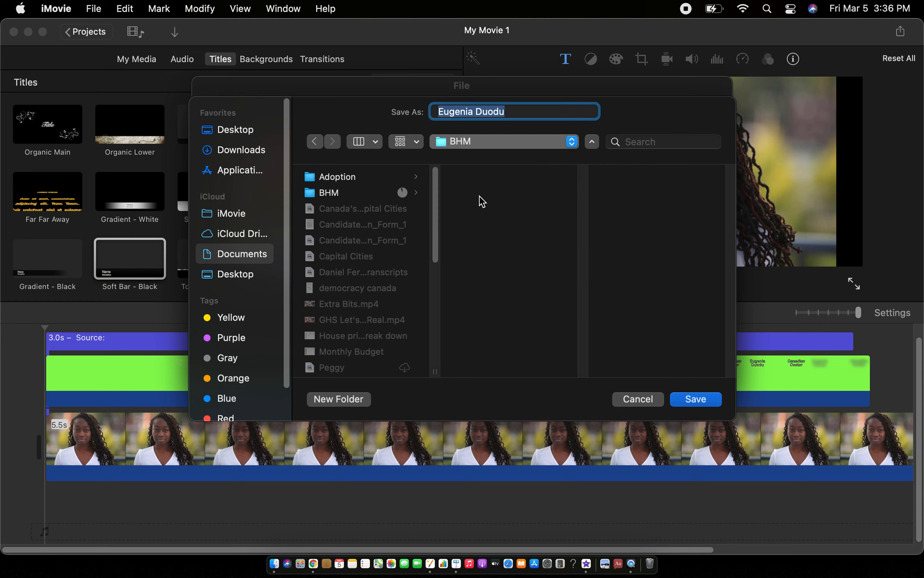
click(702, 399)
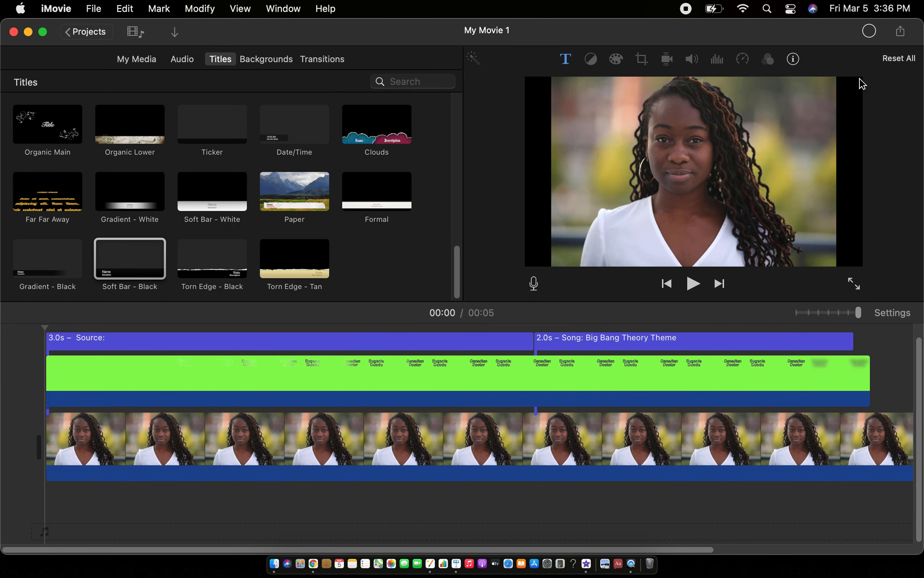
click(870, 37)
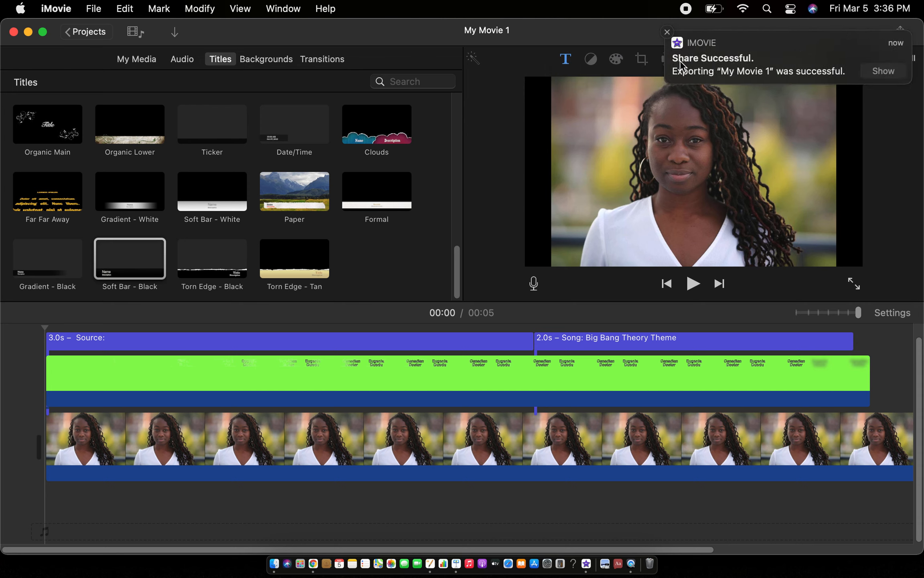
click(668, 33)
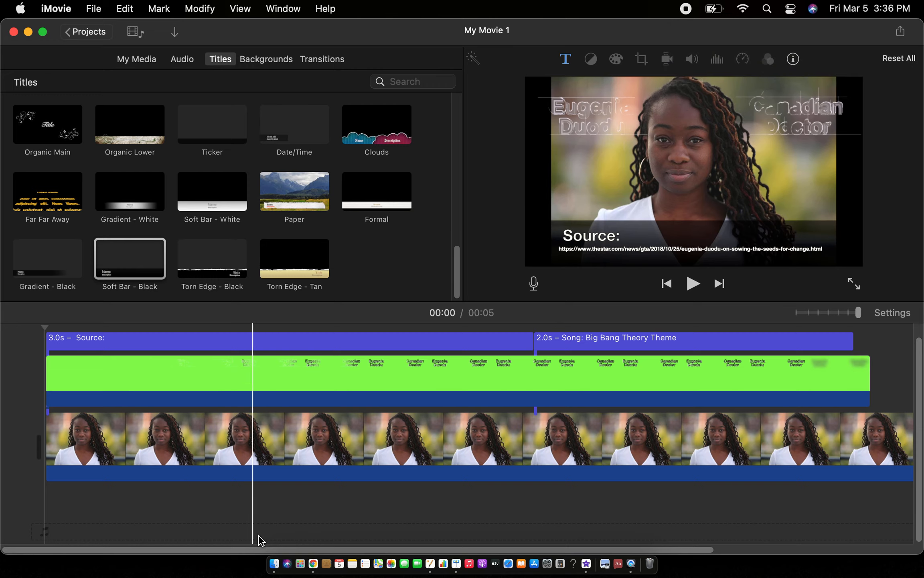
Step: Switch to Finder, locate Eugenia Duodu.mp4 in the BHM folder under Documents, and return to the iMovie project
click(274, 567)
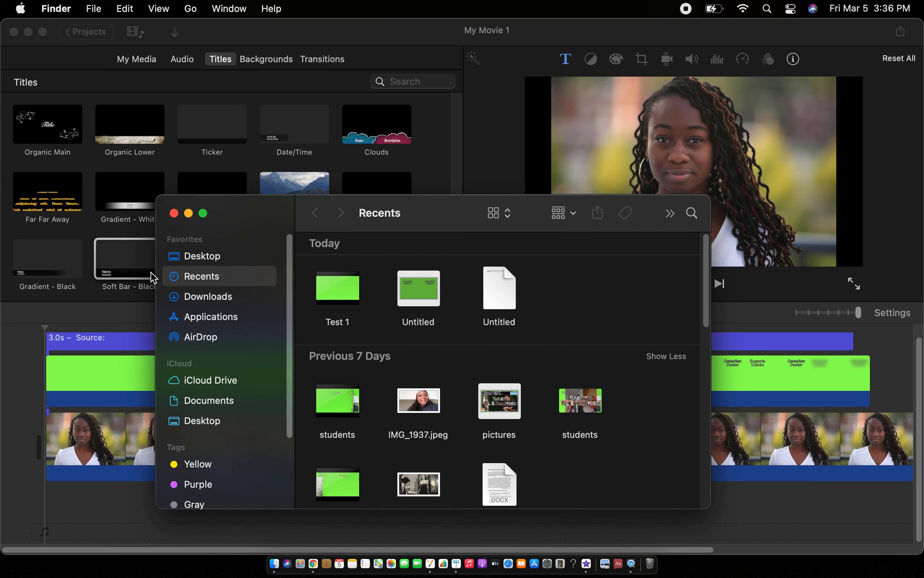
click(223, 401)
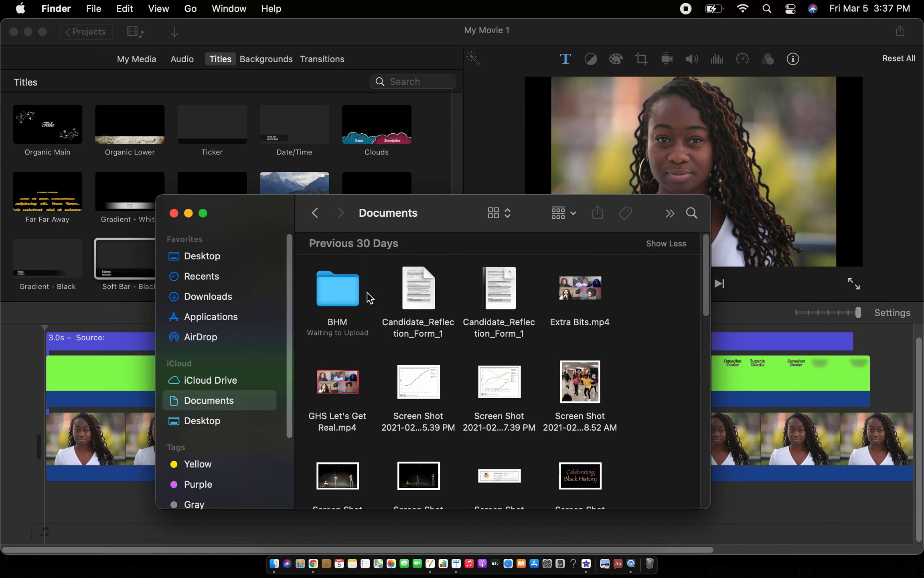
double_click(329, 290)
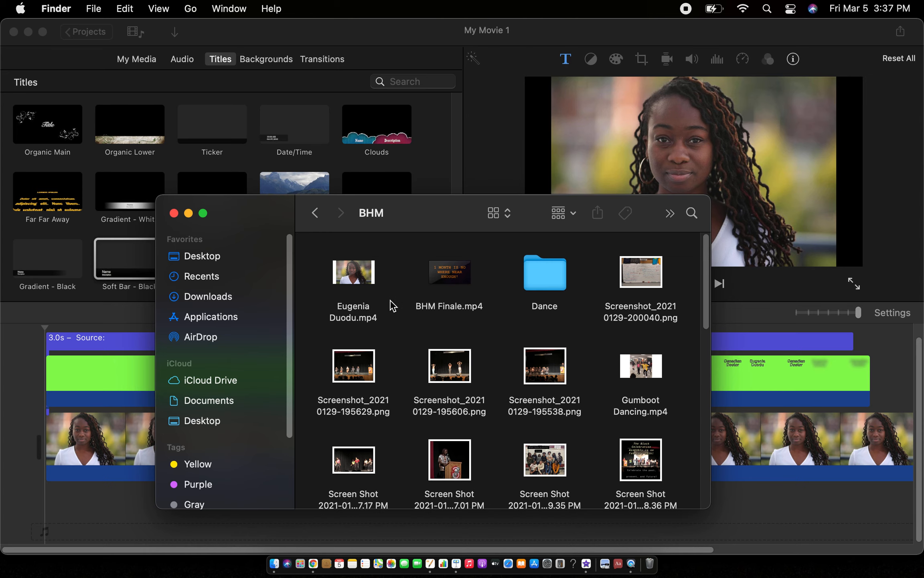
click(353, 307)
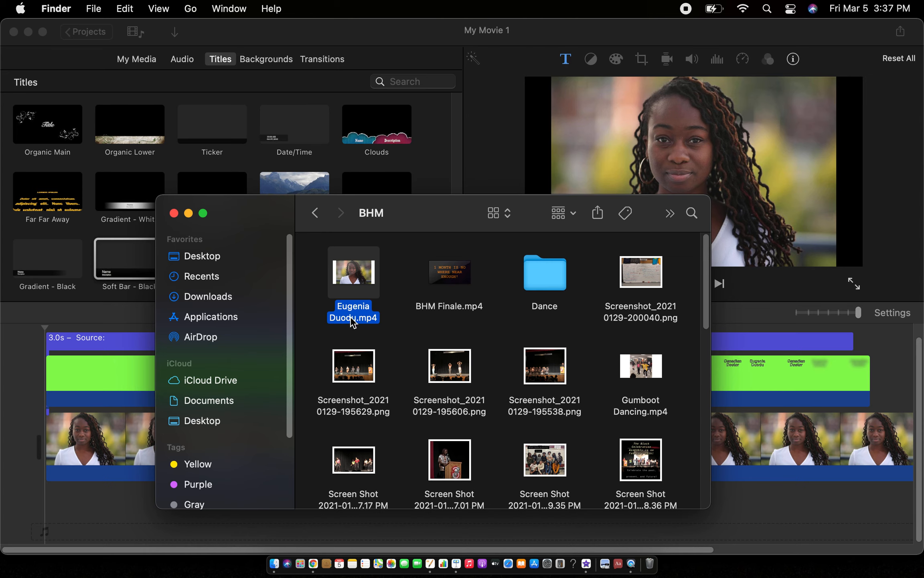
click(174, 213)
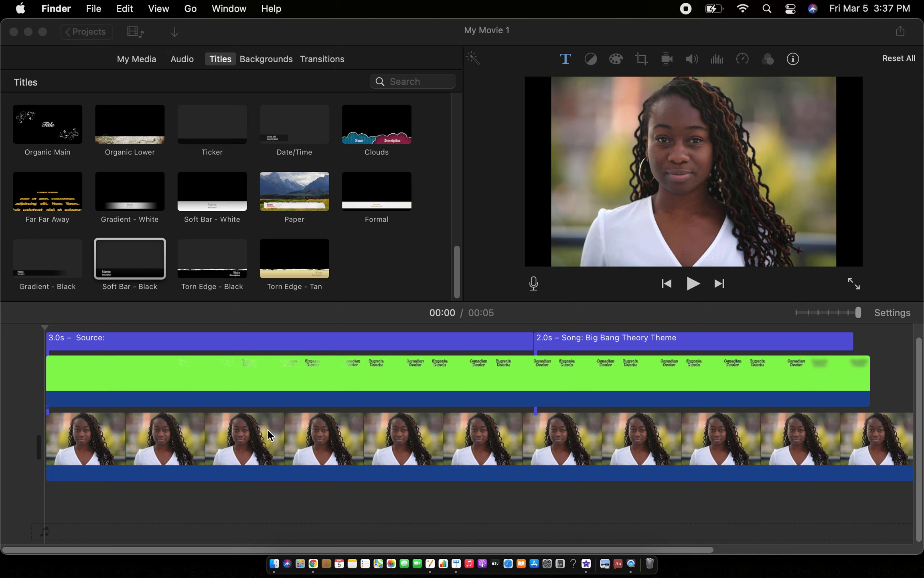
click(512, 377)
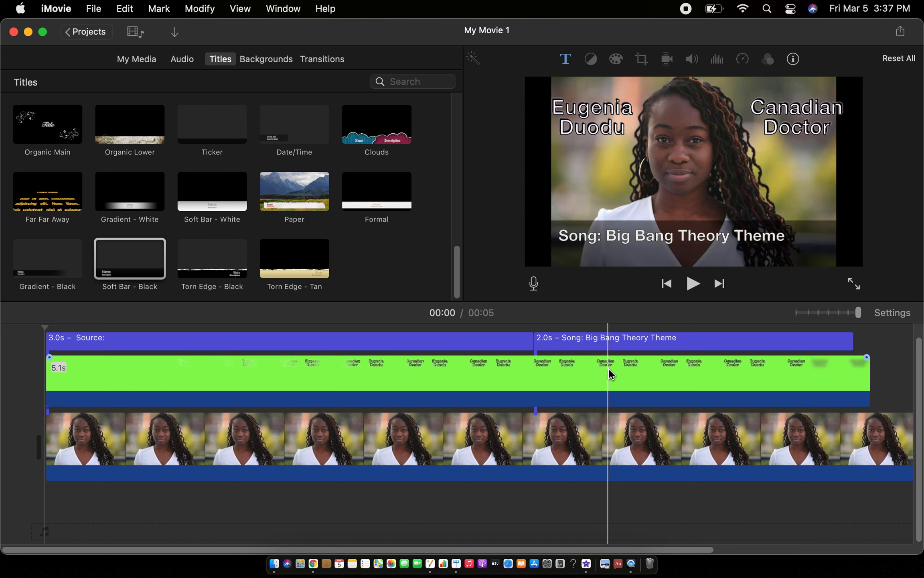